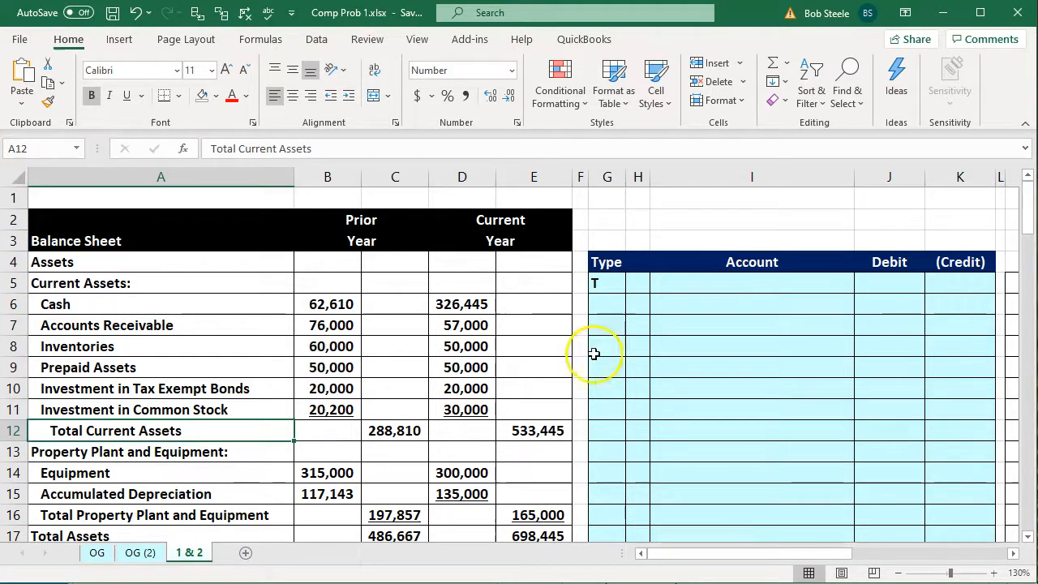
Examine the journal entry area and the first trial balance columns beside the balance sheet on the 1 & 2 sheet.
{"action": "left_click", "coordinate": [623, 348]}
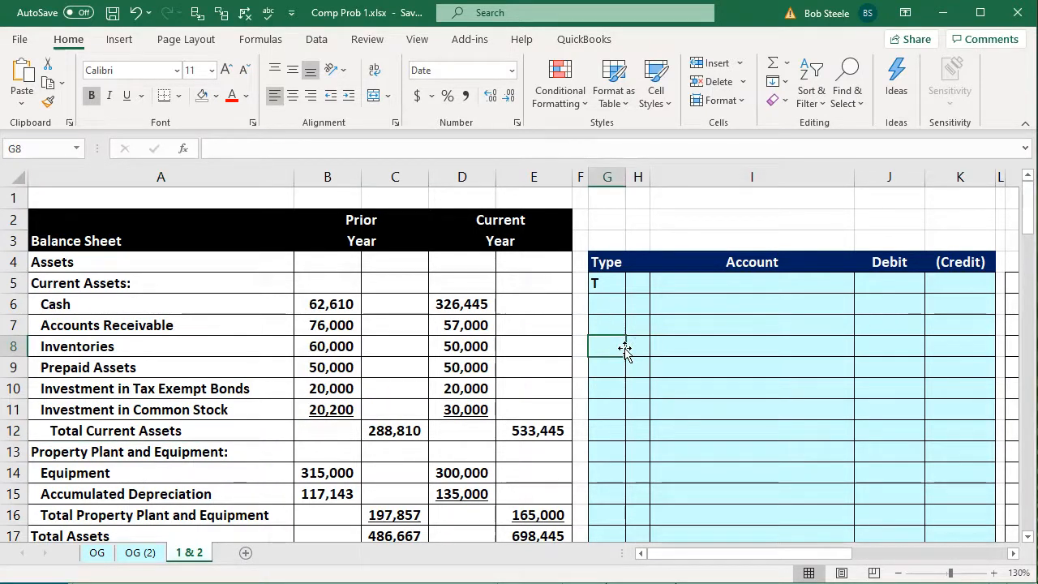
{"action": "key", "text": "Right"}
{"action": "key", "text": "Right"}
{"action": "key", "text": "Right"}
{"action": "key", "text": "Right"}
{"action": "key", "text": "Right"}
{"action": "key", "text": "Right"}
{"action": "key", "text": "Right"}
{"action": "key", "text": "Right"}
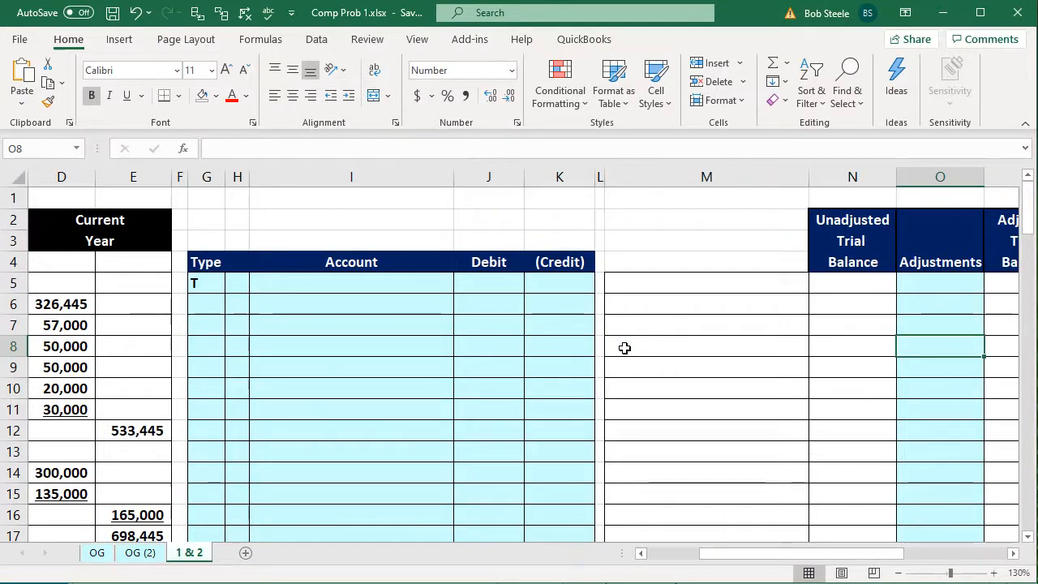
{"action": "key", "text": "Left"}
{"action": "key", "text": "Left"}
{"action": "key", "text": "Left"}
{"action": "key", "text": "Left"}
{"action": "key", "text": "Left"}
{"action": "key", "text": "Left"}
{"action": "key", "text": "Left"}
{"action": "key", "text": "Left"}
{"action": "key", "text": "Left"}
{"action": "key", "text": "Left"}
{"action": "key", "text": "Left"}
{"action": "key", "text": "Left"}
{"action": "key", "text": "Left"}
{"action": "key", "text": "Left"}
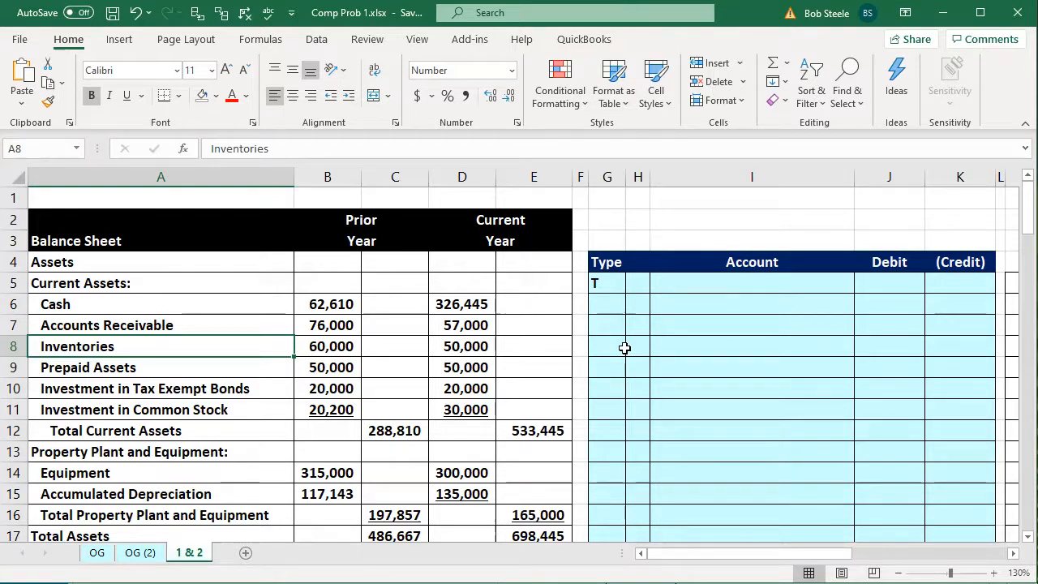
Review the worksheet headings from the unadjusted trial balance across to the tax trial balance.
{"action": "left_click", "coordinate": [624, 348]}
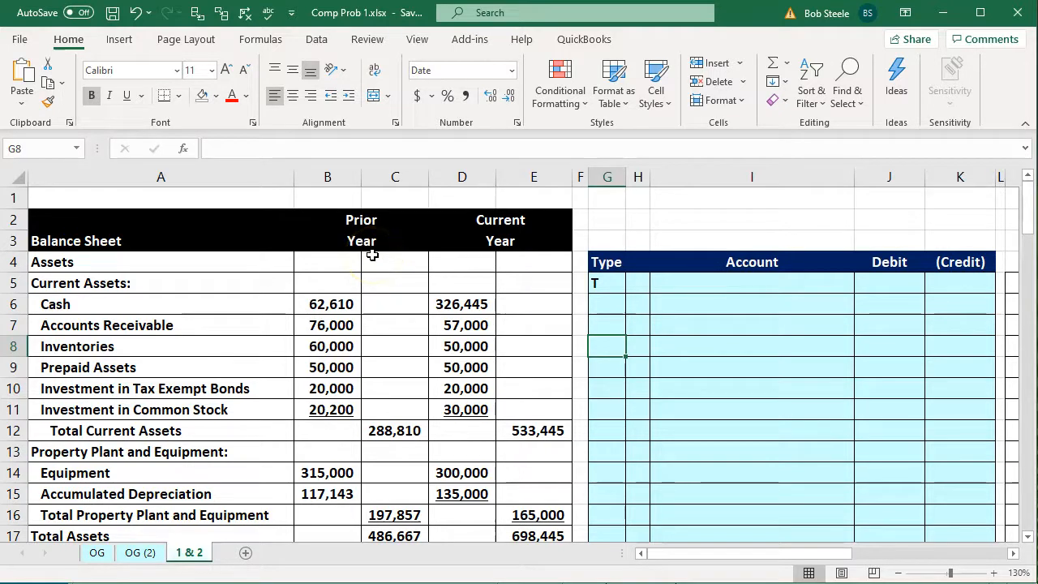
{"action": "key", "text": "Right"}
{"action": "key", "text": "Right"}
{"action": "key", "text": "Right"}
{"action": "key", "text": "Right"}
{"action": "key", "text": "Right"}
{"action": "key", "text": "Right"}
{"action": "key", "text": "Right"}
{"action": "key", "text": "Right"}
{"action": "key", "text": "Right"}
{"action": "key", "text": "Right"}
{"action": "key", "text": "Right"}
{"action": "key", "text": "Right"}
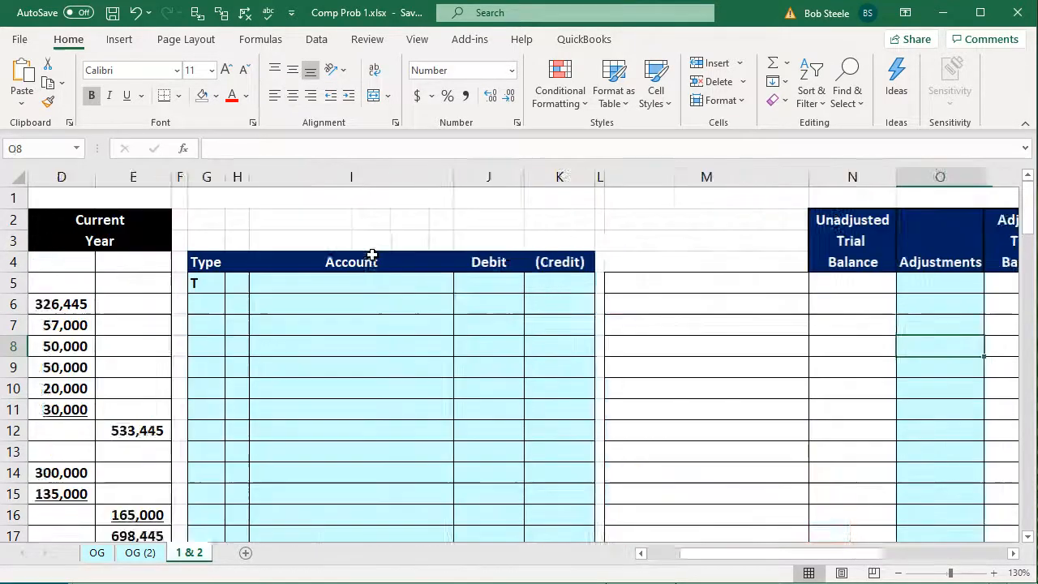
{"action": "key", "text": "Right"}
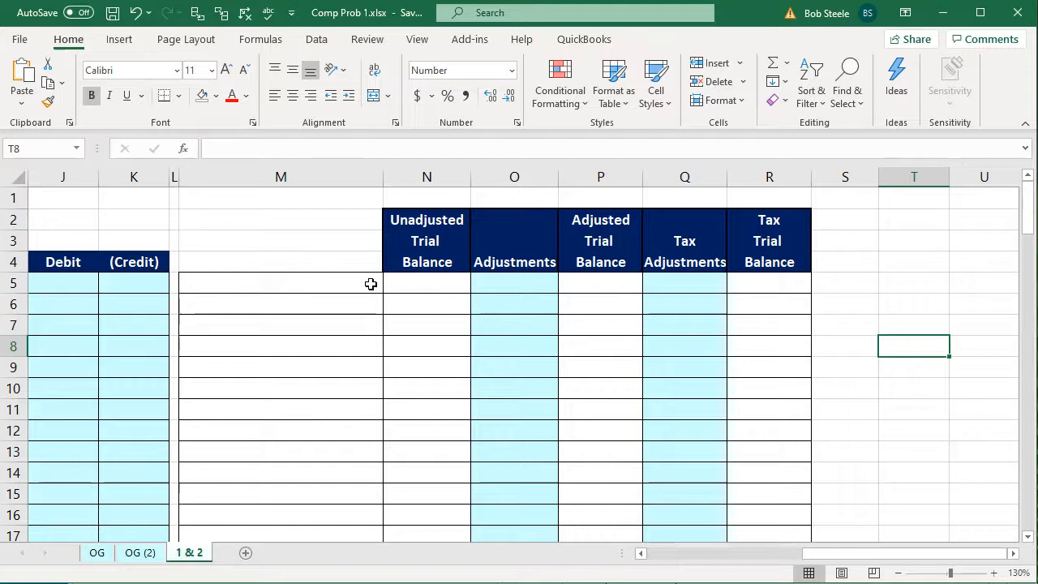
Look back across the journal entry area to the balance sheet's asset accounts.
{"action": "key", "text": "Left"}
{"action": "key", "text": "Left"}
{"action": "key", "text": "Left"}
{"action": "key", "text": "Left"}
{"action": "key", "text": "Left"}
{"action": "key", "text": "Left"}
{"action": "key", "text": "Left"}
{"action": "key", "text": "Left"}
{"action": "key", "text": "Left"}
{"action": "key", "text": "Left"}
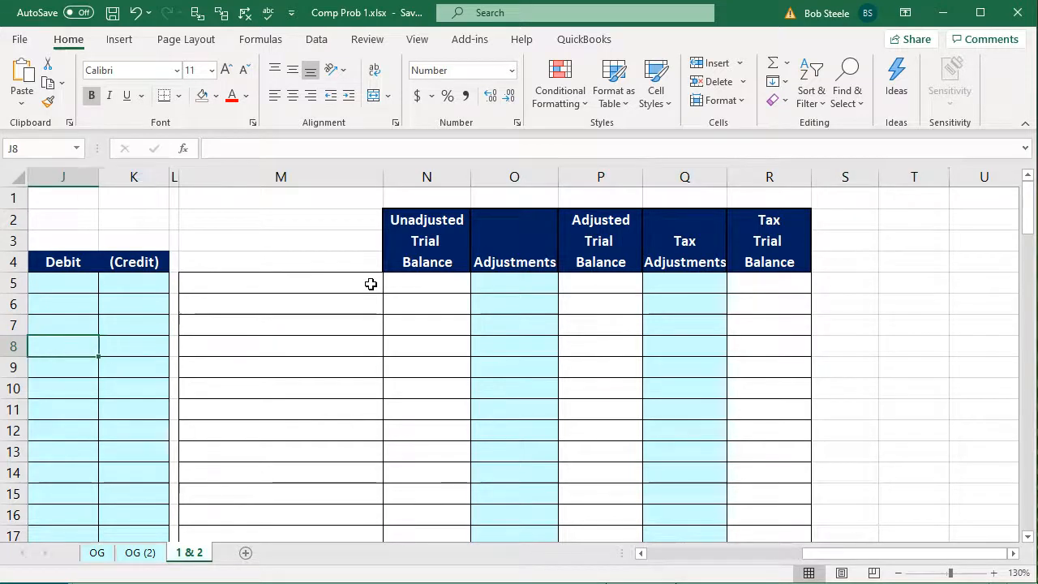
{"action": "key", "text": "Left"}
{"action": "key", "text": "Left"}
{"action": "key", "text": "Left"}
{"action": "key", "text": "Left"}
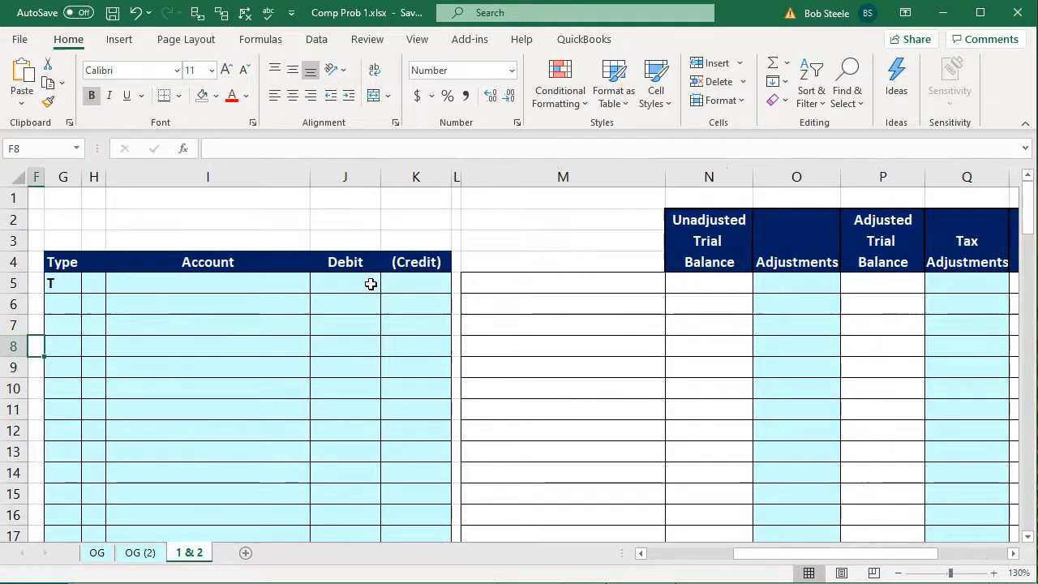
{"action": "key", "text": "Left"}
{"action": "key", "text": "Left"}
{"action": "key", "text": "Left"}
{"action": "key", "text": "Left"}
{"action": "key", "text": "Left"}
{"action": "key", "text": "Up"}
{"action": "key", "text": "Up"}
{"action": "key", "text": "Up"}
{"action": "key", "text": "Up"}
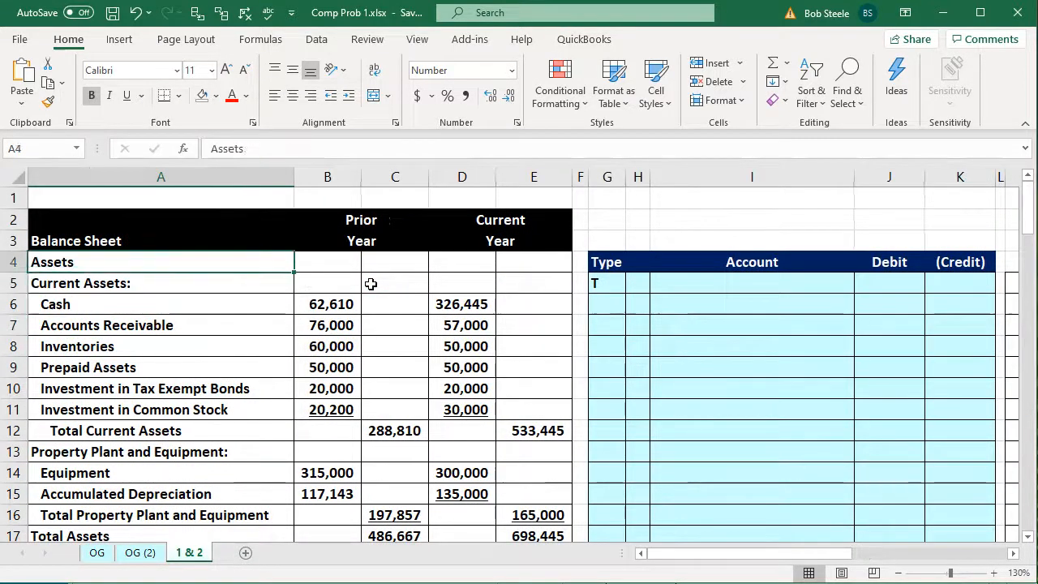
{"action": "key", "text": "Down"}
{"action": "key", "text": "Down"}
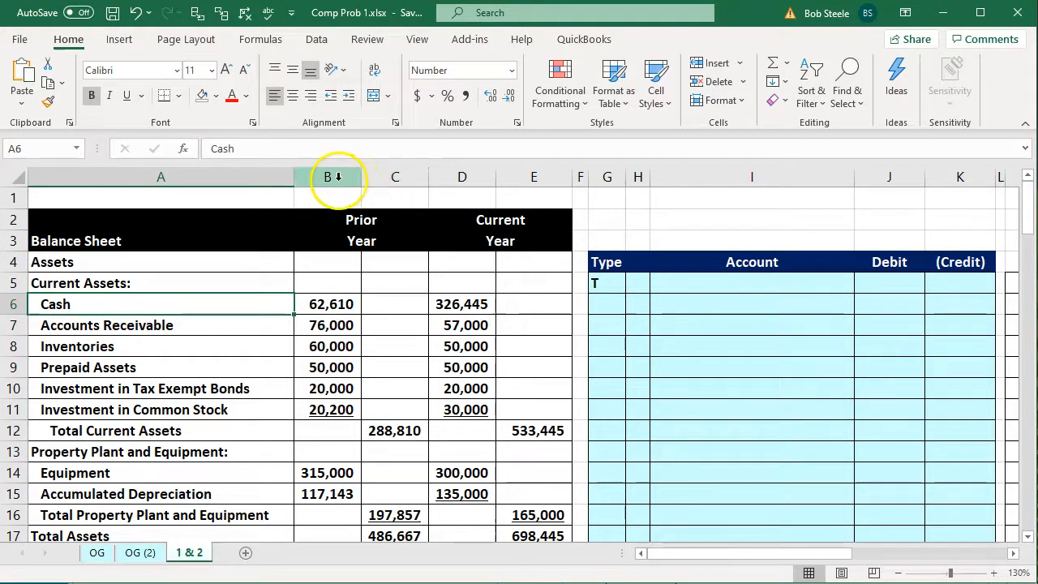
Hide the Prior Year columns B and C of the balance sheet.
{"action": "left_click_drag", "start_coordinate": [337, 176], "coordinate": [371, 177]}
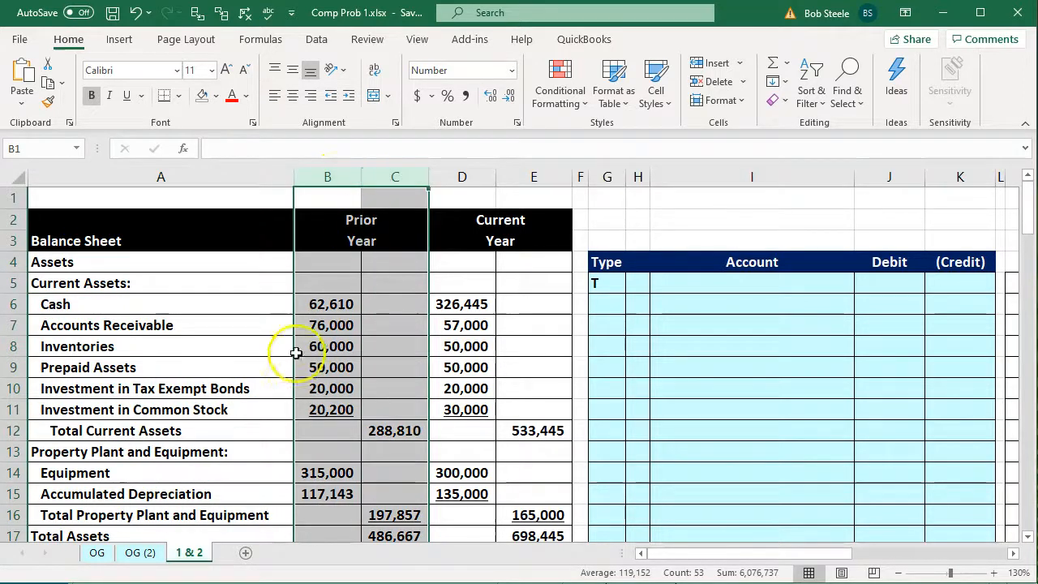
{"action": "right_click", "coordinate": [321, 357]}
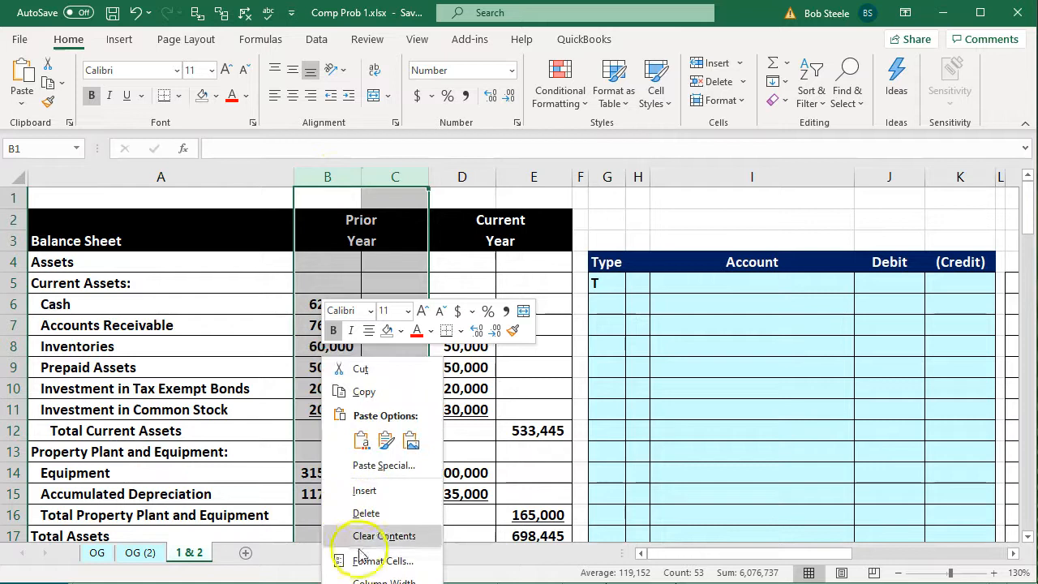
{"action": "key", "text": "h"}
Hide columns G to L, which hold the journal entry table, so the trial balance sits beside the balance sheet.
{"action": "left_click", "coordinate": [339, 303]}
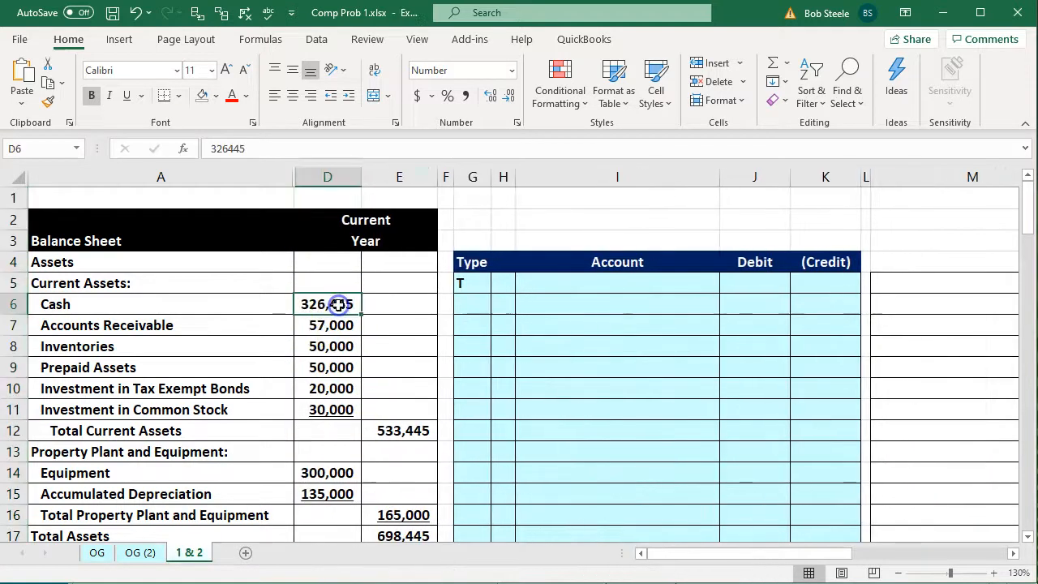
{"action": "key", "text": "Right"}
{"action": "key", "text": "Right"}
{"action": "key", "text": "Right"}
{"action": "key", "text": "Right"}
{"action": "key", "text": "Right"}
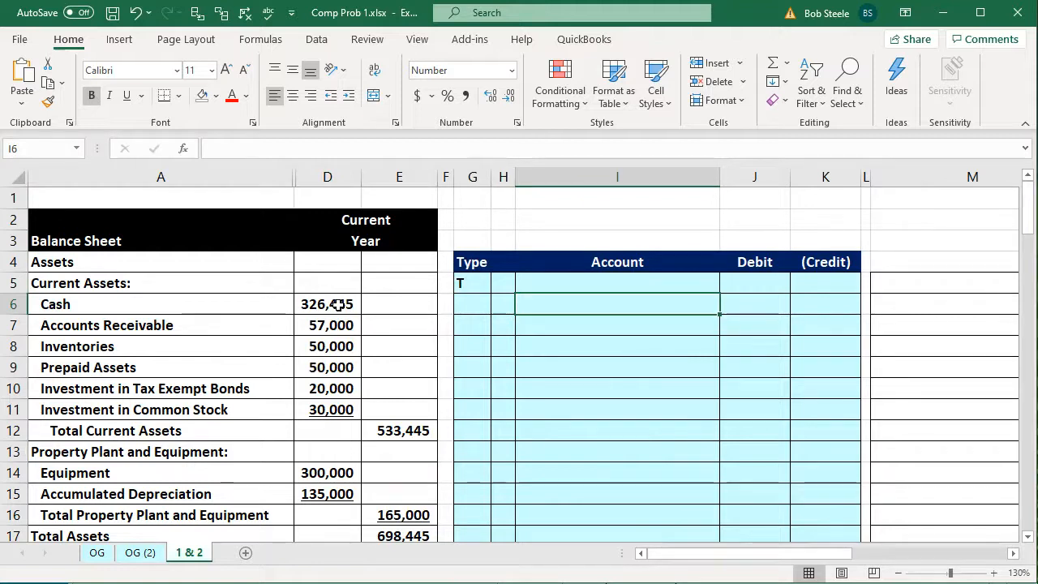
{"action": "key", "text": "Right"}
{"action": "key", "text": "Right"}
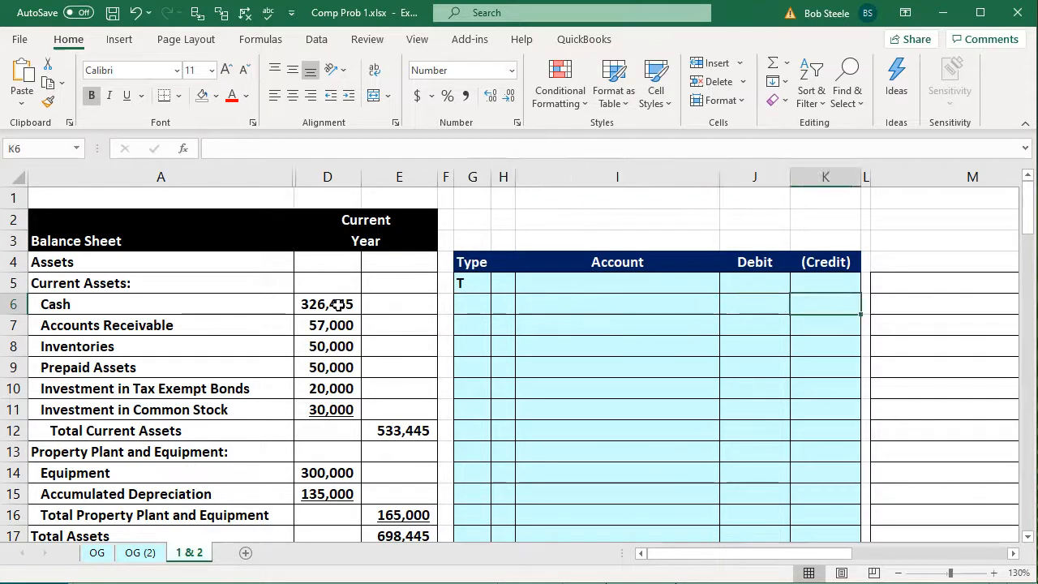
{"action": "key", "text": "Right"}
{"action": "key", "text": "Right"}
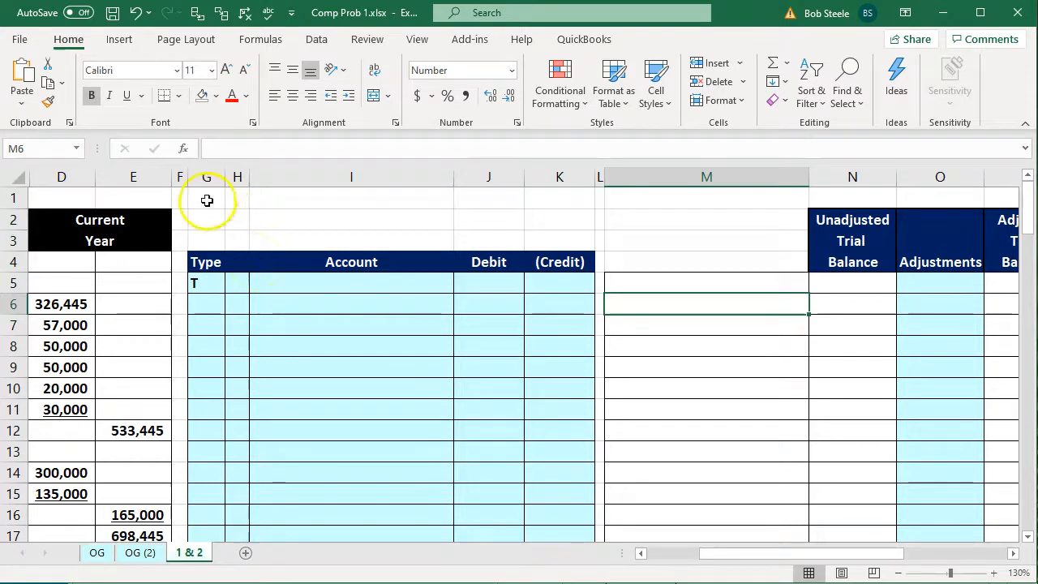
{"action": "left_click_drag", "start_coordinate": [206, 177], "coordinate": [600, 176]}
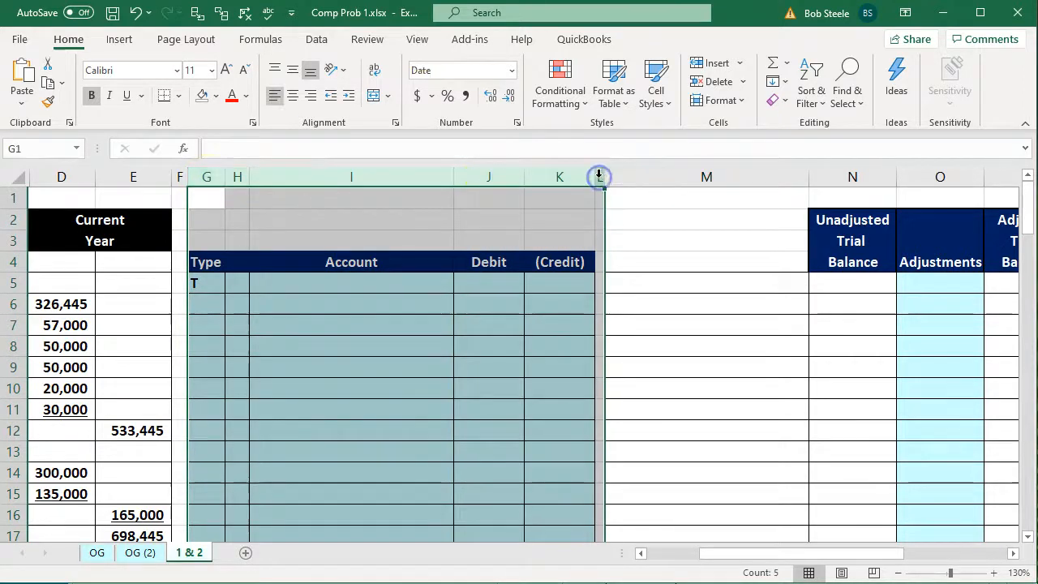
{"action": "right_click", "coordinate": [529, 212]}
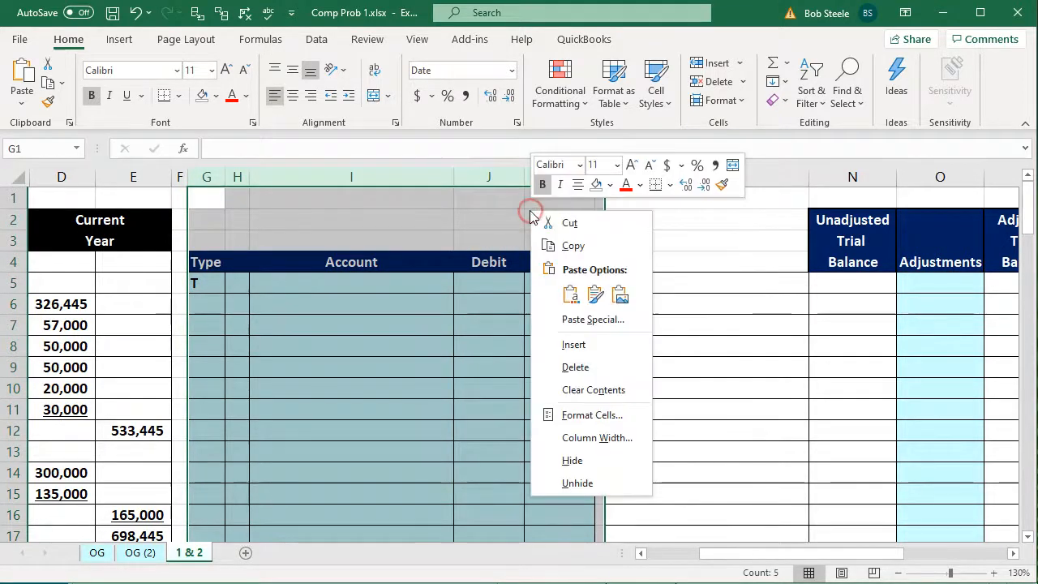
{"action": "left_click", "coordinate": [589, 465]}
{"action": "key", "text": "ctrl+Home"}
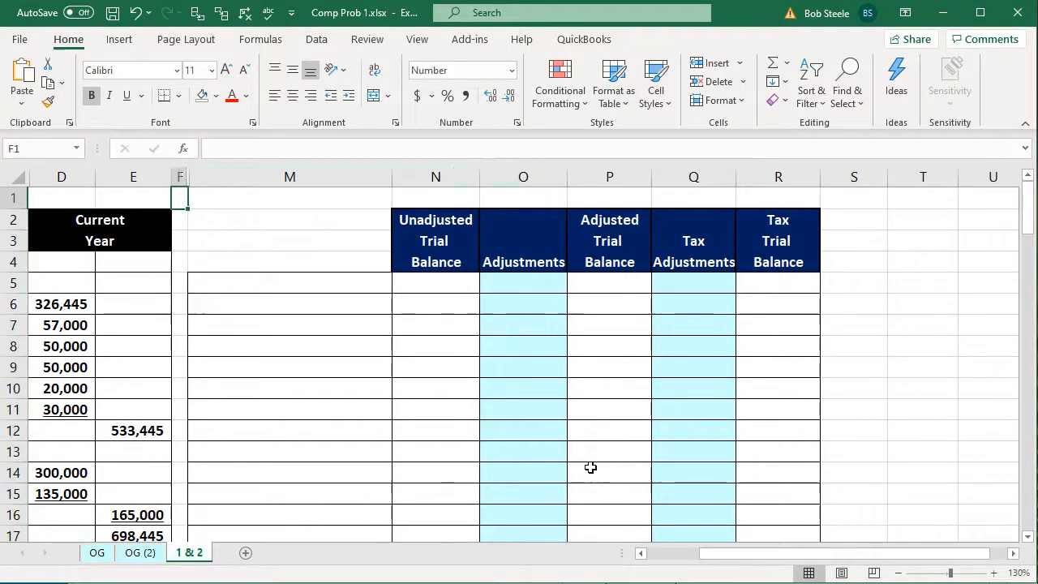
Compare the current asset accounts of the balance sheet with the empty account rows of the trial balance.
{"action": "key", "text": "Down"}
{"action": "key", "text": "Down"}
{"action": "key", "text": "Down"}
{"action": "key", "text": "Down"}
{"action": "key", "text": "Down"}
{"action": "key", "text": "Up"}
{"action": "key", "text": "Right"}
{"action": "key", "text": "Right"}
{"action": "key", "text": "Right"}
{"action": "key", "text": "Right"}
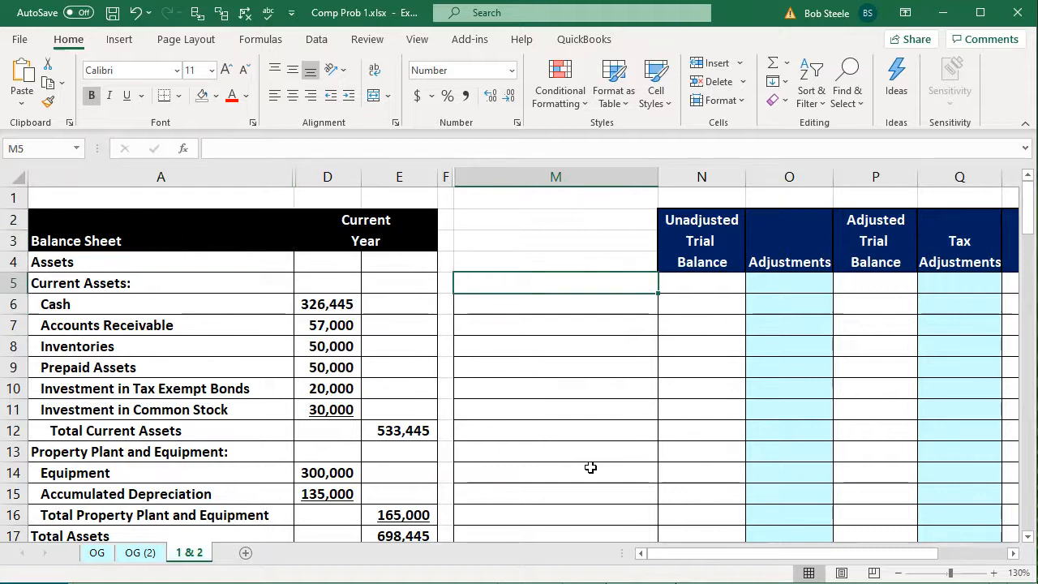
{"action": "key", "text": "Left"}
{"action": "key", "text": "Left"}
{"action": "key", "text": "Left"}
{"action": "key", "text": "Up"}
{"action": "key", "text": "Left"}
{"action": "key", "text": "Down"}
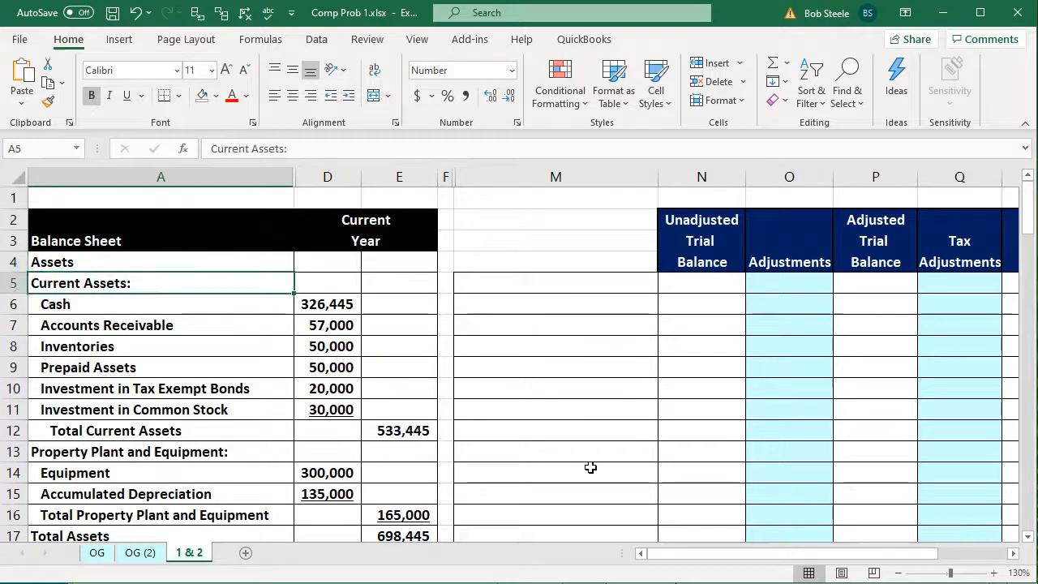
{"action": "key", "text": "Down"}
{"action": "key", "text": "Right"}
{"action": "key", "text": "Right"}
{"action": "key", "text": "Up"}
{"action": "key", "text": "Right"}
{"action": "key", "text": "Right"}
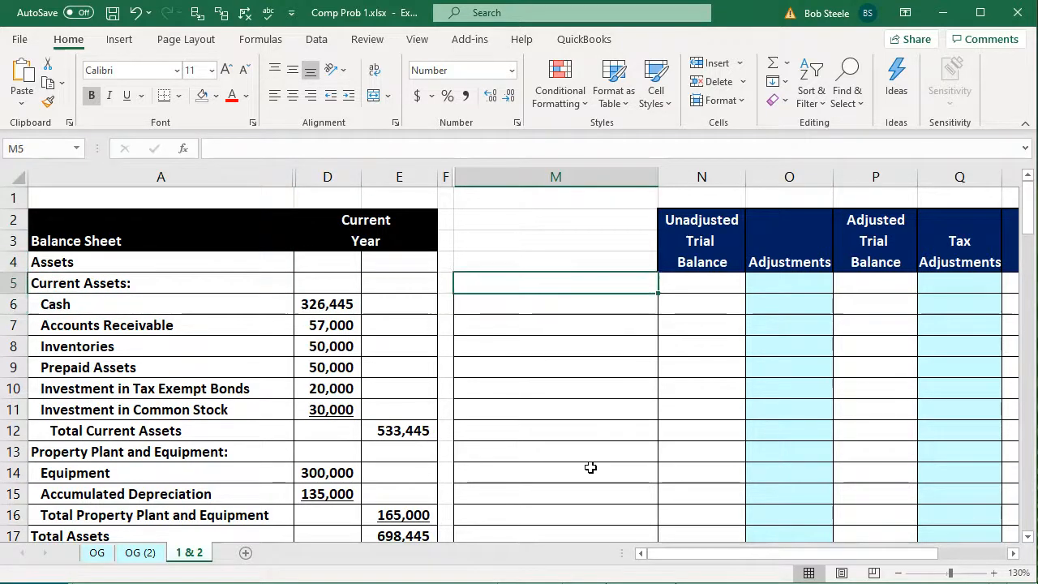
Link cell M5 to the Cash label on the balance sheet with the formula =A6.
{"action": "type", "text": "="}
{"action": "key", "text": "Left"}
{"action": "key", "text": "Left"}
{"action": "key", "text": "Left"}
{"action": "key", "text": "Left"}
{"action": "key", "text": "Down"}
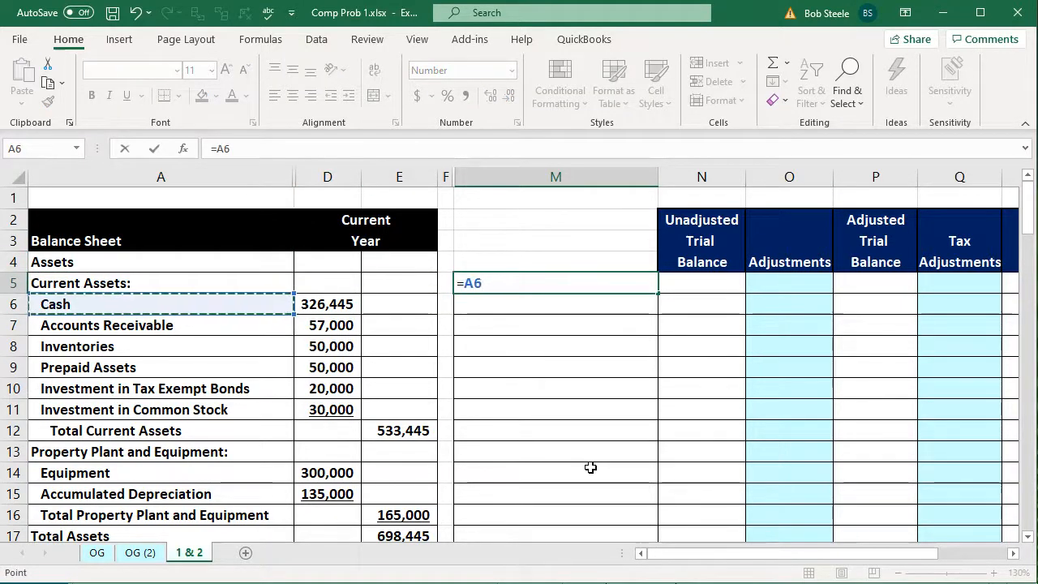
{"action": "key", "text": "Return"}
Link cell M6 to the Accounts Receivable label in A7.
{"action": "type", "text": "="}
{"action": "key", "text": "Left"}
{"action": "key", "text": "Left"}
{"action": "key", "text": "Left"}
{"action": "key", "text": "Left"}
{"action": "key", "text": "Down"}
{"action": "key", "text": "Return"}
Link cell M7 to the Inventories label in A8.
{"action": "type", "text": "="}
{"action": "key", "text": "Left"}
{"action": "key", "text": "Left"}
{"action": "key", "text": "Left"}
{"action": "key", "text": "Left"}
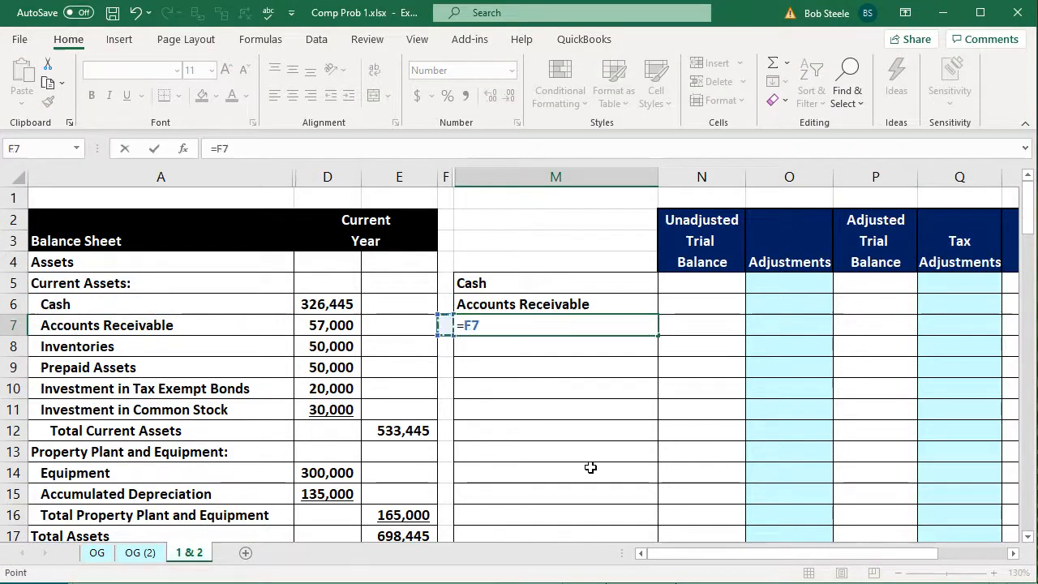
{"action": "key", "text": "Down"}
{"action": "key", "text": "Return"}
{"action": "key", "text": "Down"}
{"action": "key", "text": "Down"}
{"action": "key", "text": "Down"}
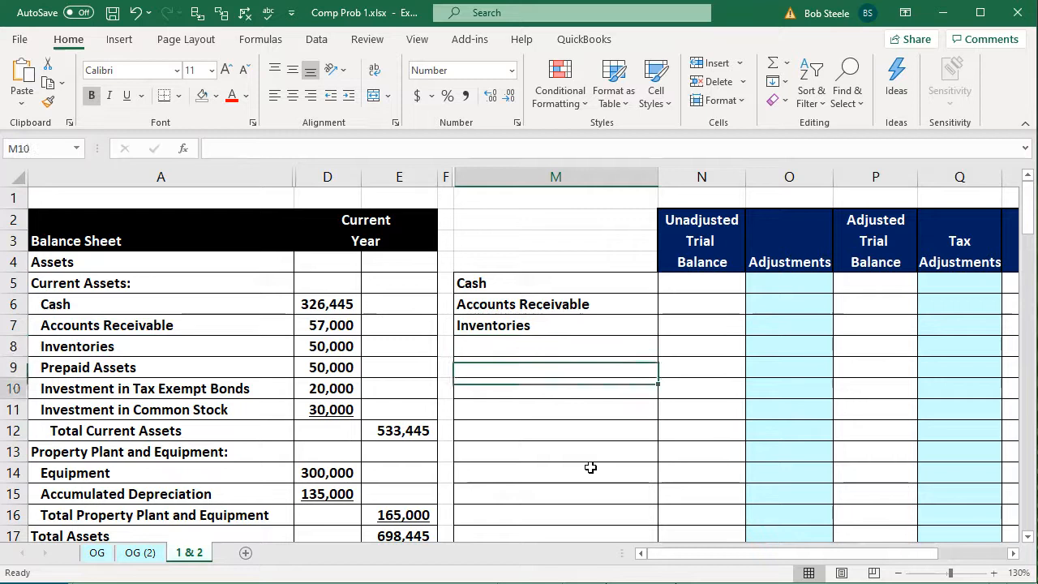
{"action": "key", "text": "Left"}
{"action": "key", "text": "Left"}
{"action": "key", "text": "Left"}
{"action": "key", "text": "Right"}
{"action": "key", "text": "Right"}
{"action": "key", "text": "Right"}
{"action": "key", "text": "Up"}
{"action": "key", "text": "Up"}
{"action": "key", "text": "Up"}
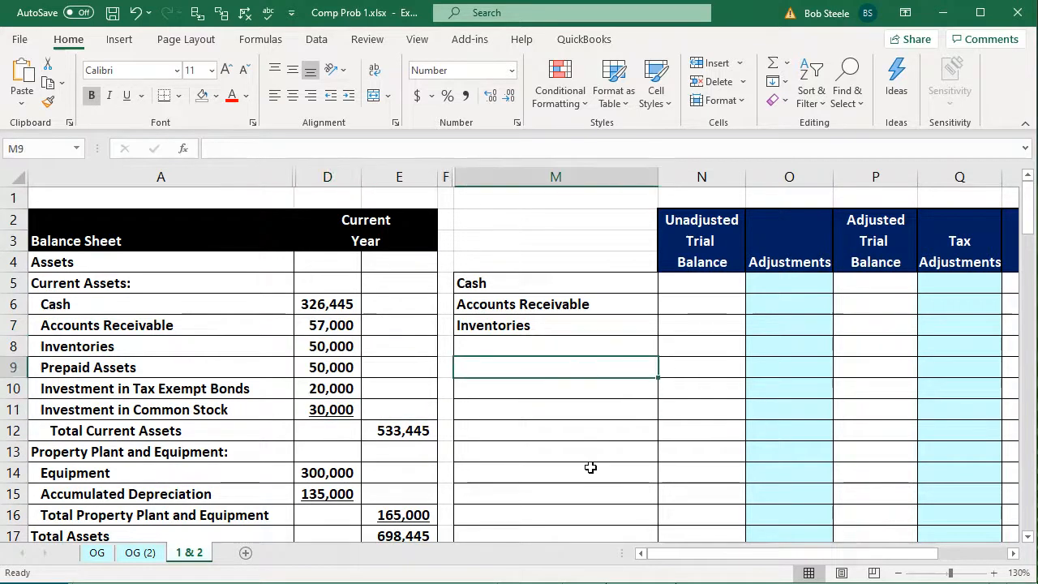
Link cell M8 to the Prepaid Assets label in A9.
{"action": "type", "text": "="}
{"action": "key", "text": "Left"}
{"action": "key", "text": "Left"}
{"action": "key", "text": "Left"}
{"action": "key", "text": "Left"}
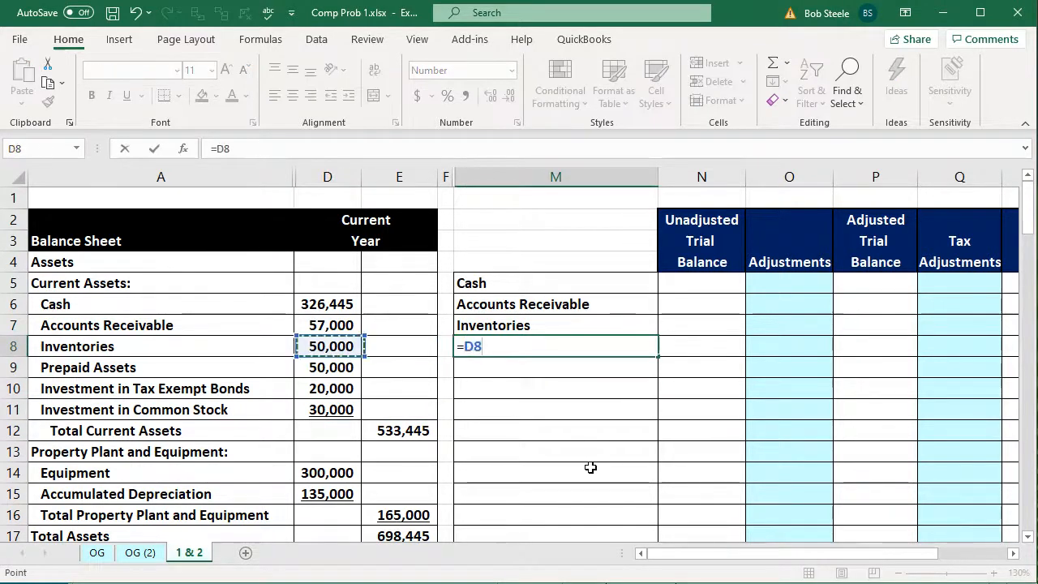
{"action": "key", "text": "Down"}
{"action": "key", "text": "Return"}
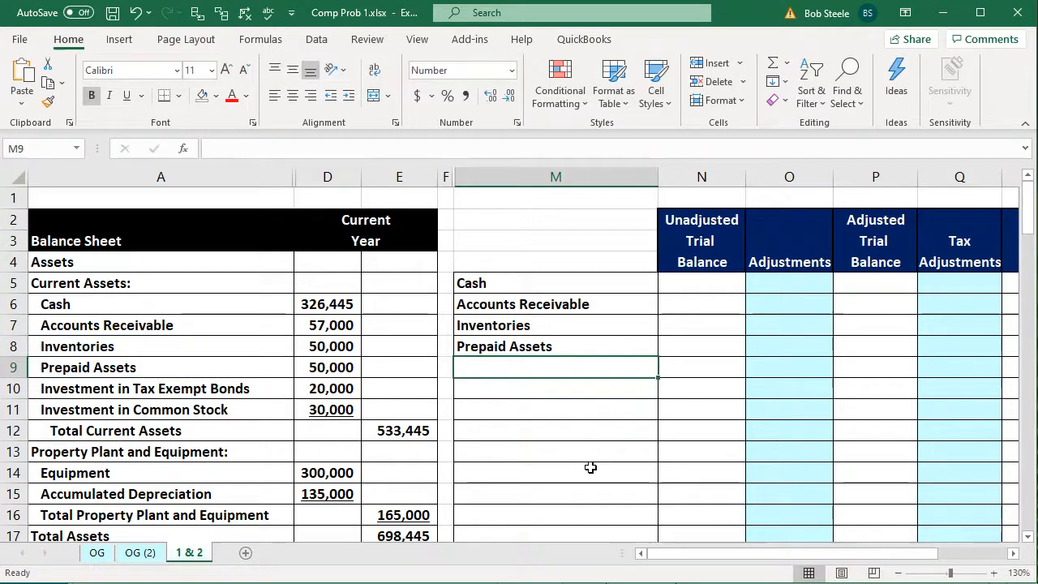
Link cell M9 to the Investment in Tax Exempt Bonds label in A10.
{"action": "type", "text": "="}
{"action": "key", "text": "Left"}
{"action": "key", "text": "Left"}
{"action": "key", "text": "Left"}
{"action": "key", "text": "Left"}
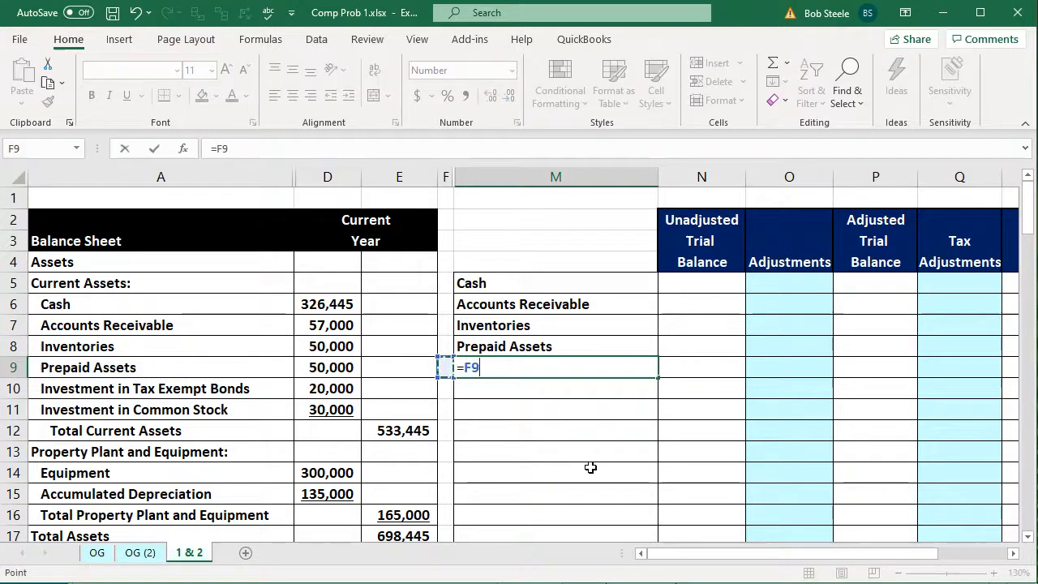
{"action": "key", "text": "Down"}
{"action": "key", "text": "Return"}
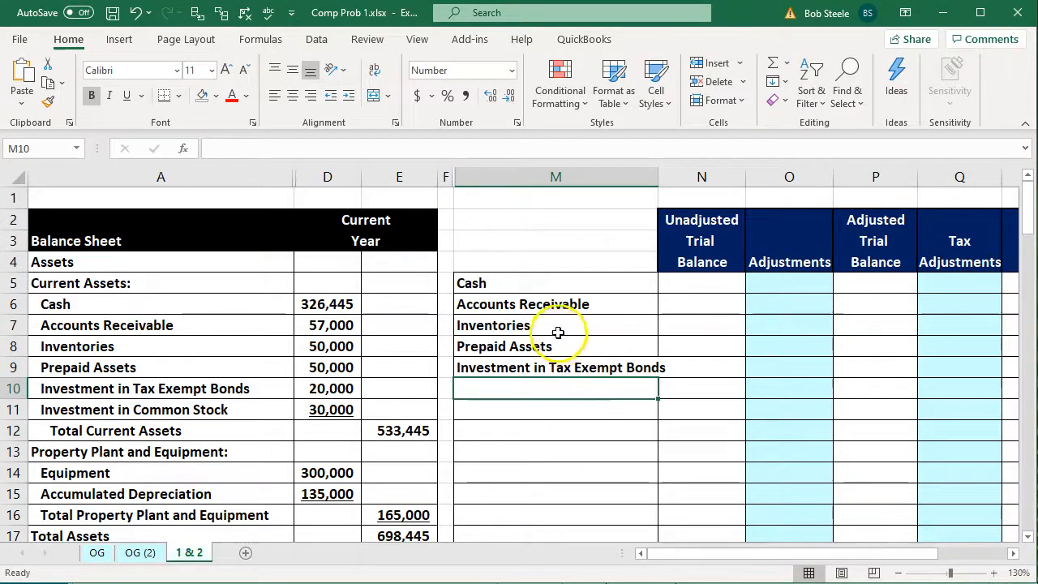
Clear the individually linked account names in M6:M9, keeping only the Cash link above them.
{"action": "left_click_drag", "start_coordinate": [538, 307], "coordinate": [543, 368]}
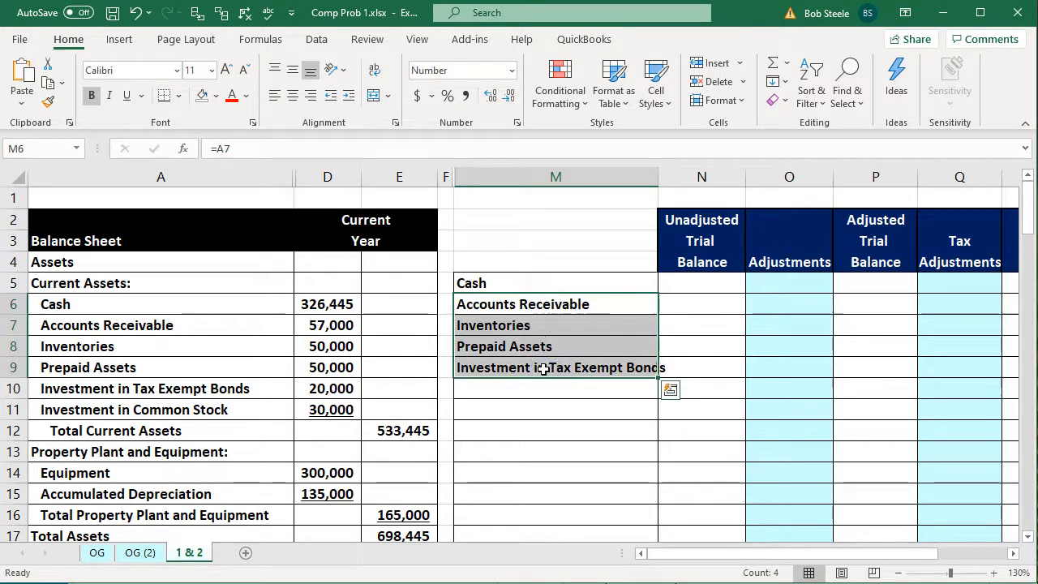
{"action": "key", "text": "Delete"}
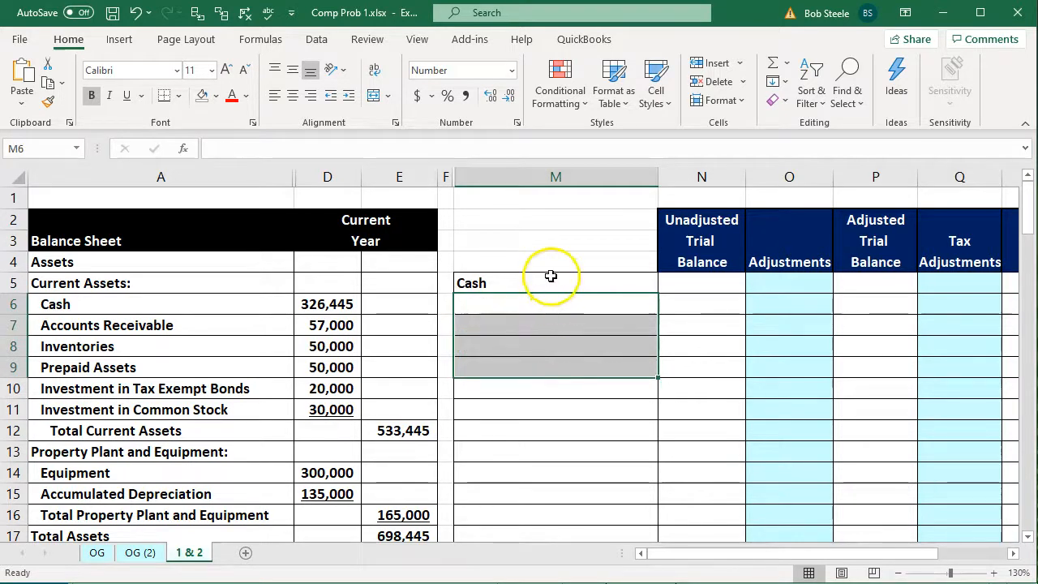
Fill the Cash label formula in M5 down through M10, ending the list at Investment in Common Stock.
{"action": "left_click", "coordinate": [551, 276]}
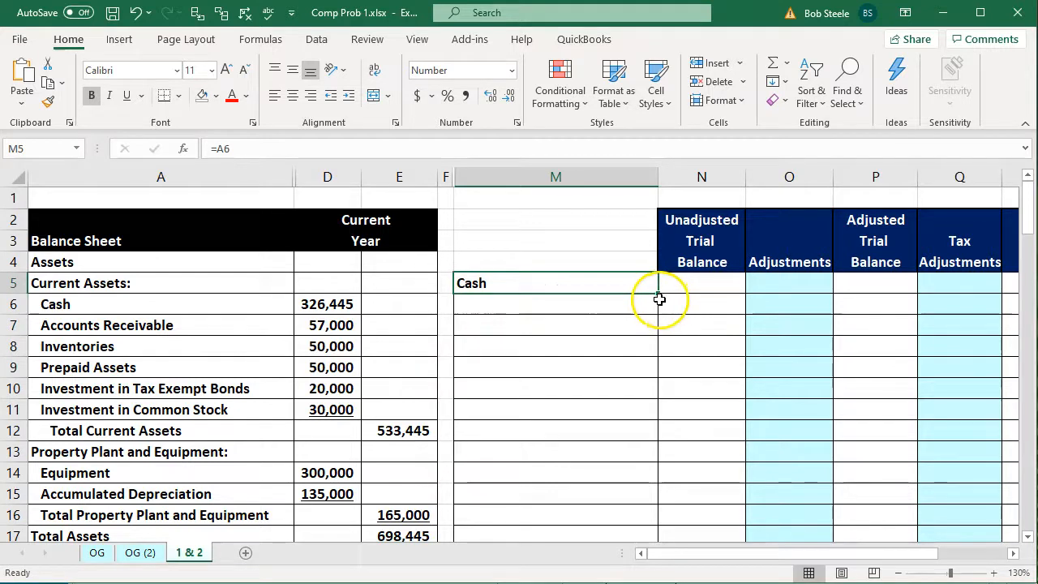
{"action": "left_click_drag", "start_coordinate": [658, 294], "coordinate": [662, 416]}
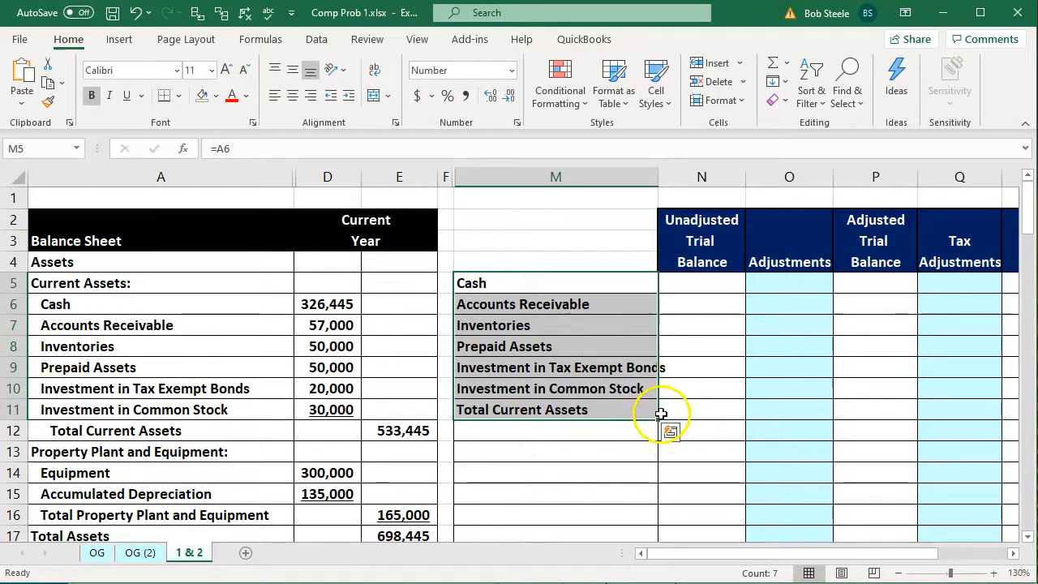
{"action": "left_click_drag", "start_coordinate": [659, 420], "coordinate": [657, 401]}
{"action": "left_click", "coordinate": [591, 455]}
{"action": "left_click", "coordinate": [674, 284]}
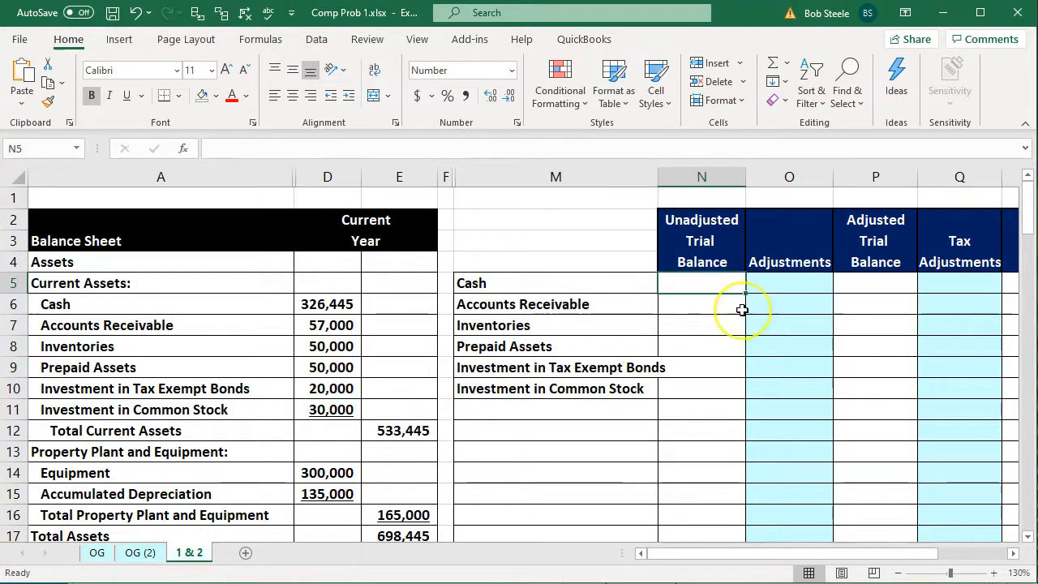
Link the Unadjusted Trial Balance cell N5 to the Cash balance in D6.
{"action": "type", "text": "="}
{"action": "key", "text": "Left"}
{"action": "key", "text": "Left"}
{"action": "key", "text": "Left"}
{"action": "key", "text": "Left"}
{"action": "key", "text": "Down"}
{"action": "key", "text": "Return"}
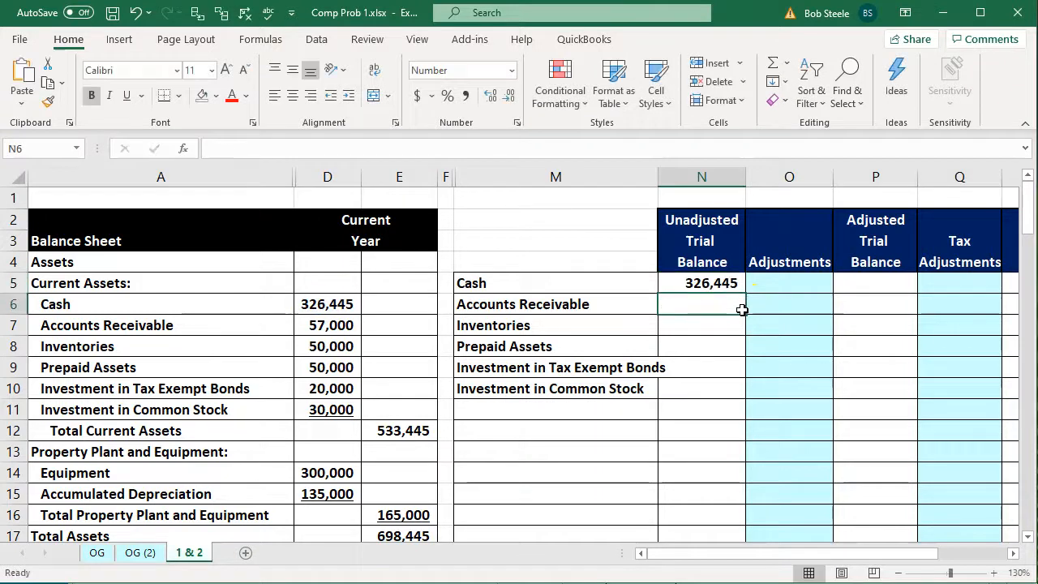
Fill the Cash balance formula in N5 down through N10, ending at Investment in Common Stock.
{"action": "left_click", "coordinate": [730, 283]}
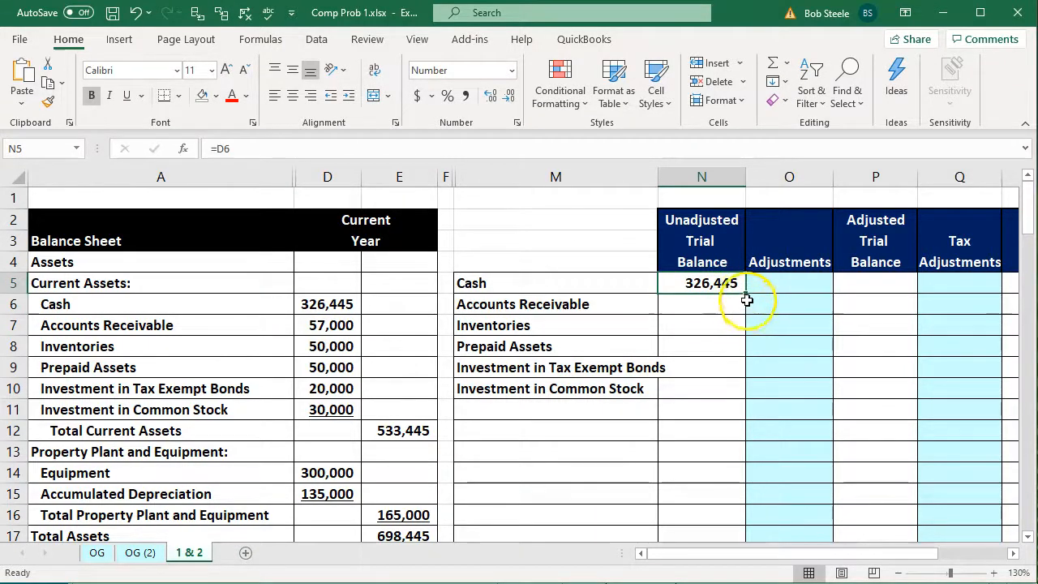
{"action": "left_click_drag", "start_coordinate": [746, 293], "coordinate": [742, 395]}
{"action": "left_click_drag", "start_coordinate": [742, 396], "coordinate": [742, 396]}
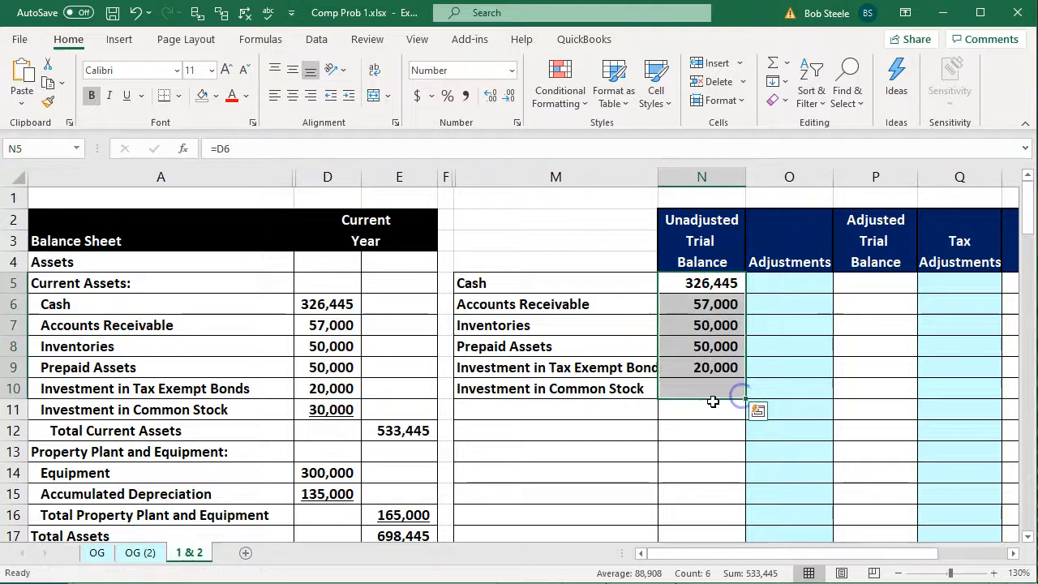
Link account name cell M11 to the Equipment label in A14.
{"action": "key", "text": "Down"}
{"action": "key", "text": "Down"}
{"action": "key", "text": "Down"}
{"action": "key", "text": "Down"}
{"action": "key", "text": "Down"}
{"action": "key", "text": "Down"}
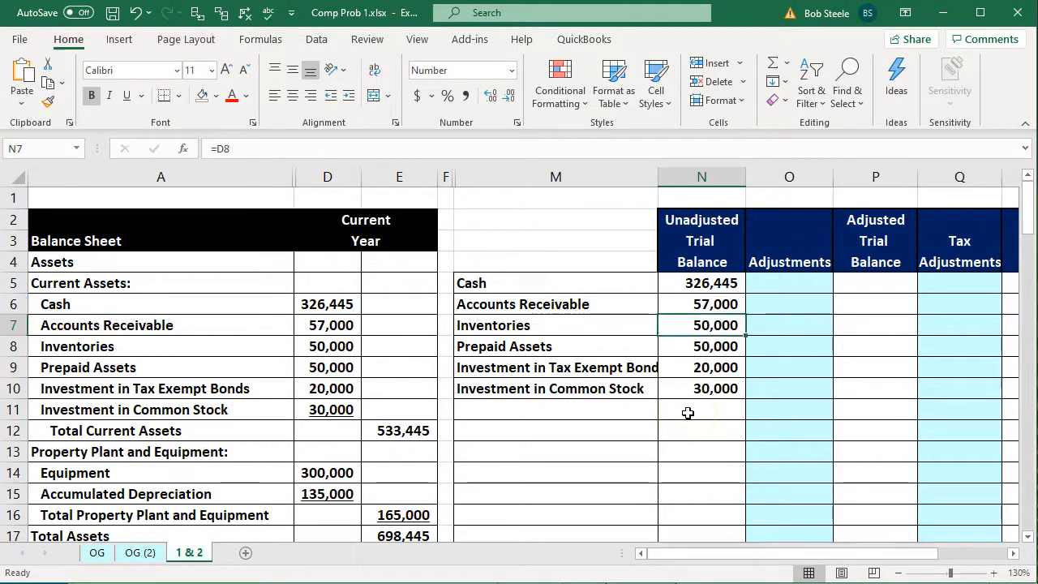
{"action": "key", "text": "Left"}
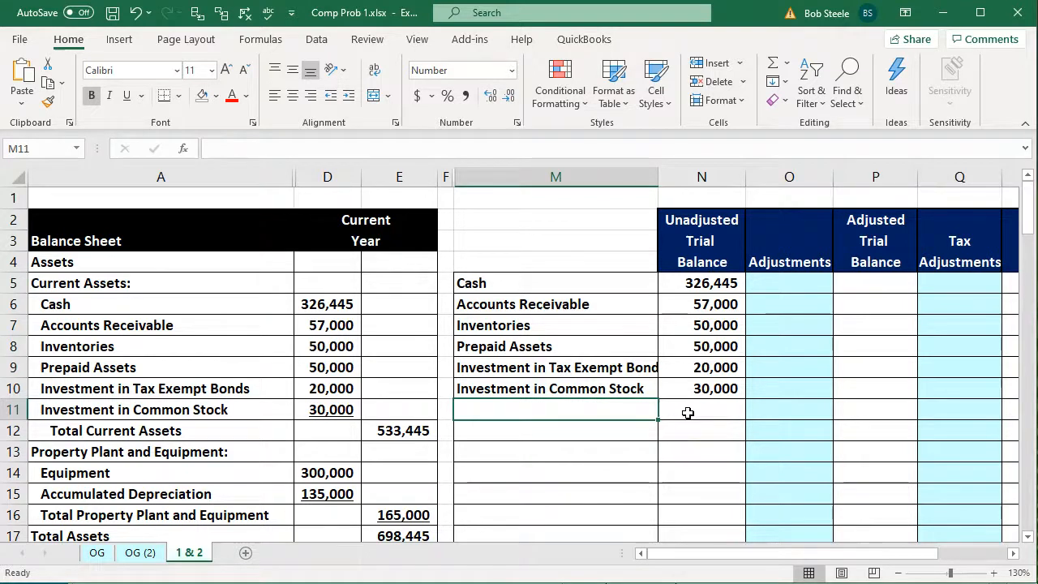
{"action": "type", "text": "="}
{"action": "key", "text": "Left"}
{"action": "key", "text": "Left"}
{"action": "key", "text": "Left"}
{"action": "key", "text": "Left"}
{"action": "key", "text": "Down"}
{"action": "key", "text": "Down"}
{"action": "key", "text": "Down"}
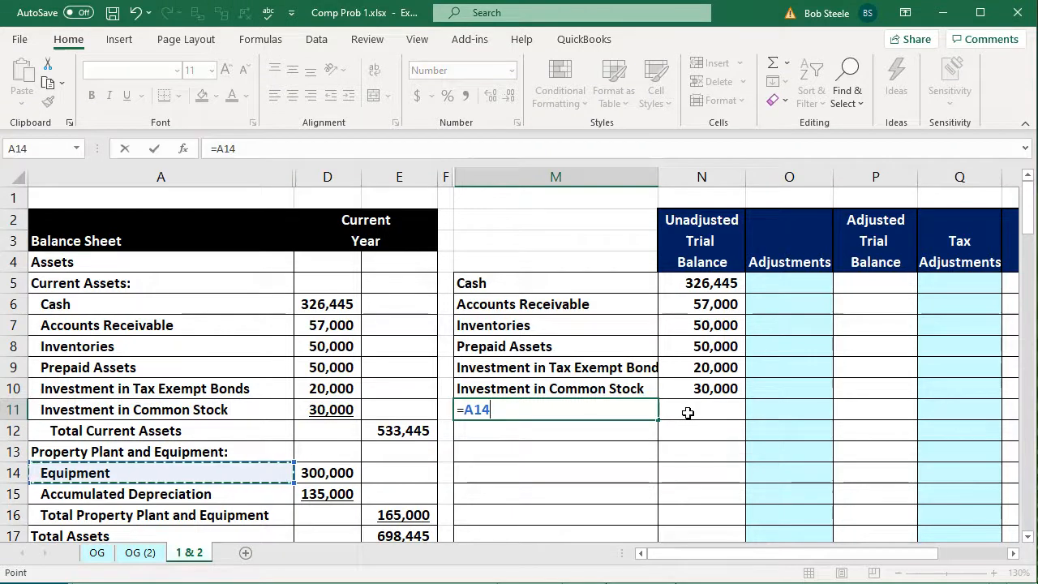
{"action": "key", "text": "Return"}
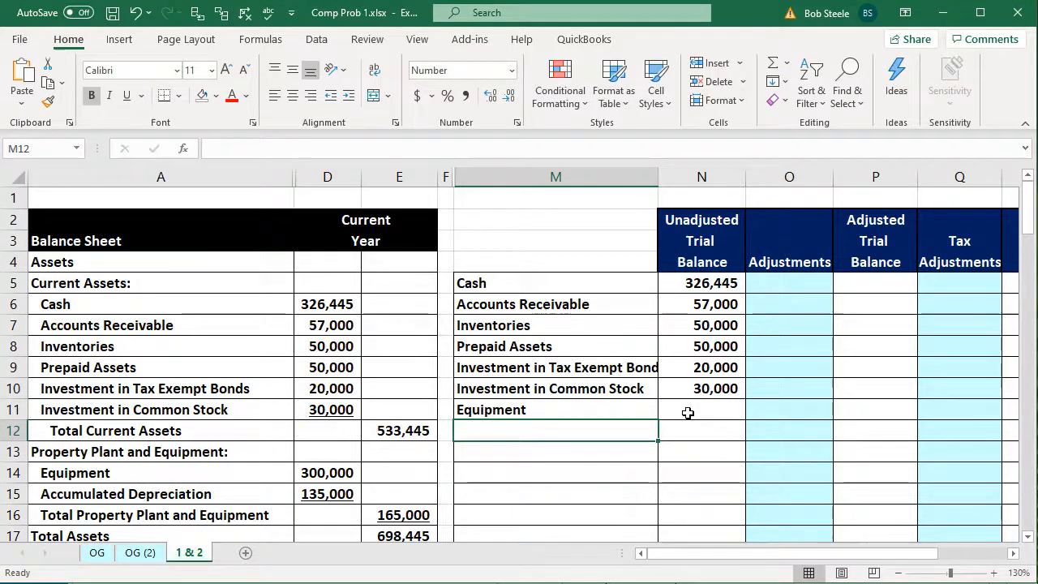
Link account name cell M12 to the Accumulated Depreciation label in A15.
{"action": "type", "text": "="}
{"action": "key", "text": "Left"}
{"action": "key", "text": "Left"}
{"action": "key", "text": "Left"}
{"action": "key", "text": "Left"}
{"action": "key", "text": "Down"}
{"action": "key", "text": "Down"}
{"action": "key", "text": "Down"}
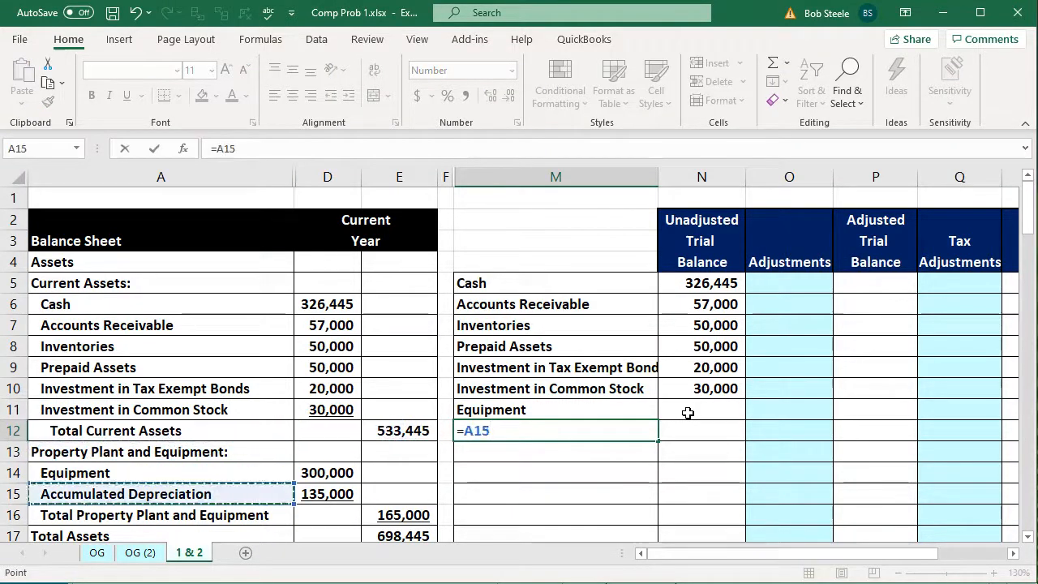
{"action": "key", "text": "Return"}
Link N11 to the Equipment balance in D14.
{"action": "key", "text": "Right"}
{"action": "key", "text": "Up"}
{"action": "key", "text": "Up"}
{"action": "type", "text": "="}
{"action": "key", "text": "Left"}
{"action": "key", "text": "Left"}
{"action": "key", "text": "Left"}
{"action": "key", "text": "Left"}
{"action": "key", "text": "Down"}
{"action": "key", "text": "Down"}
{"action": "key", "text": "Down"}
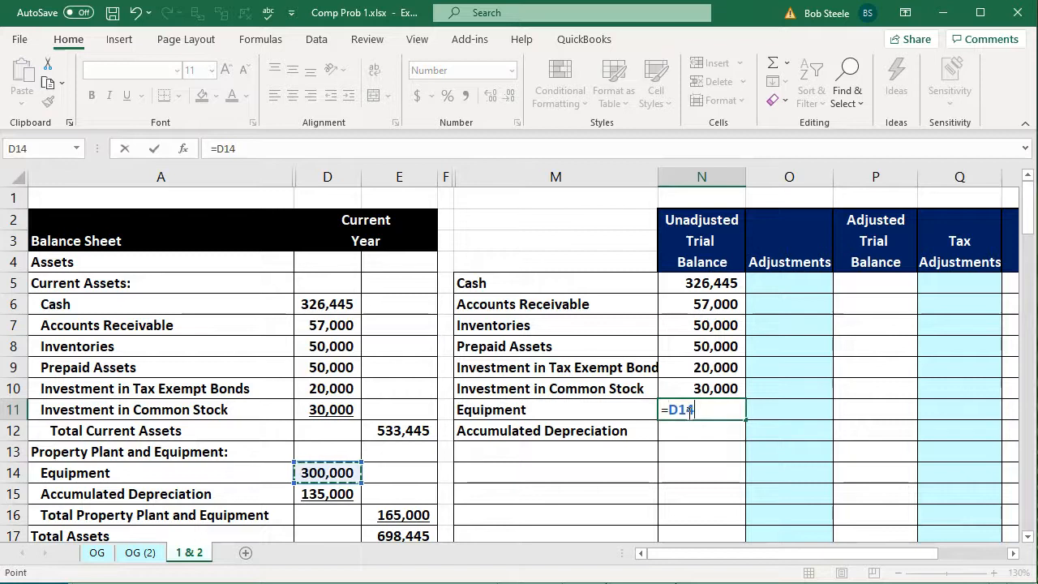
{"action": "key", "text": "Return"}
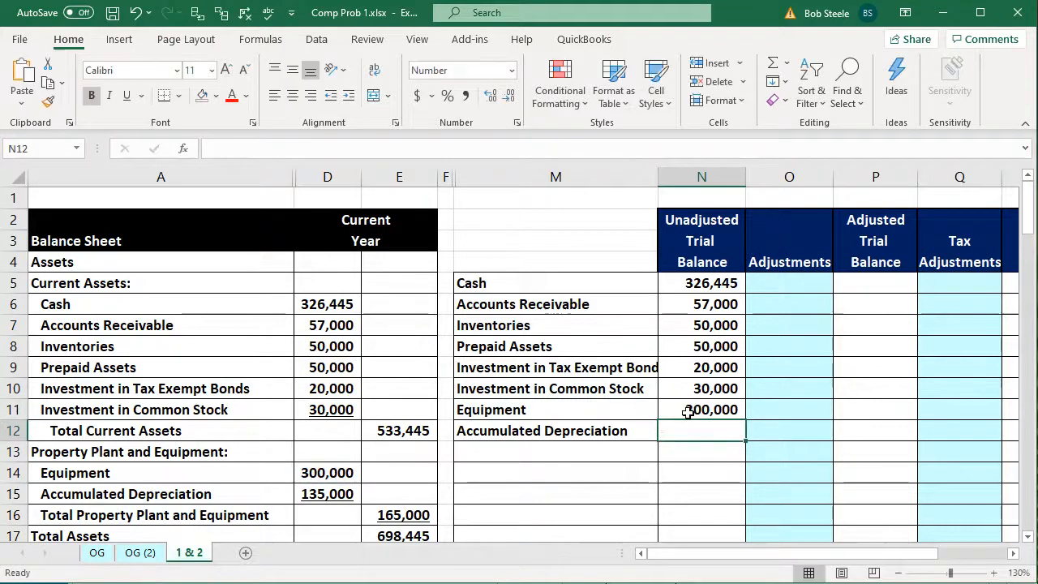
Link N12 to the Accumulated Depreciation balance in D15.
{"action": "type", "text": "="}
{"action": "key", "text": "Left"}
{"action": "key", "text": "Left"}
{"action": "key", "text": "Left"}
{"action": "key", "text": "Left"}
{"action": "key", "text": "Down"}
{"action": "key", "text": "Down"}
{"action": "key", "text": "Down"}
{"action": "key", "text": "Return"}
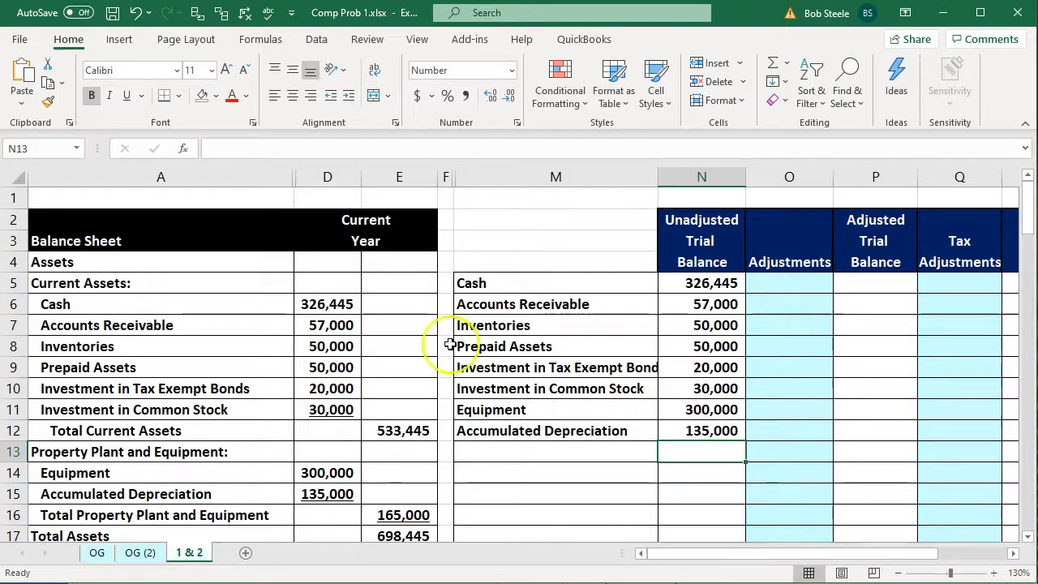
Review the worksheet's columns from the balance sheet amounts across to the trial balance and adjustment headings in N:R.
{"action": "left_click", "coordinate": [338, 306]}
{"action": "key", "text": "Right"}
{"action": "key", "text": "Right"}
{"action": "key", "text": "Right"}
{"action": "key", "text": "Right"}
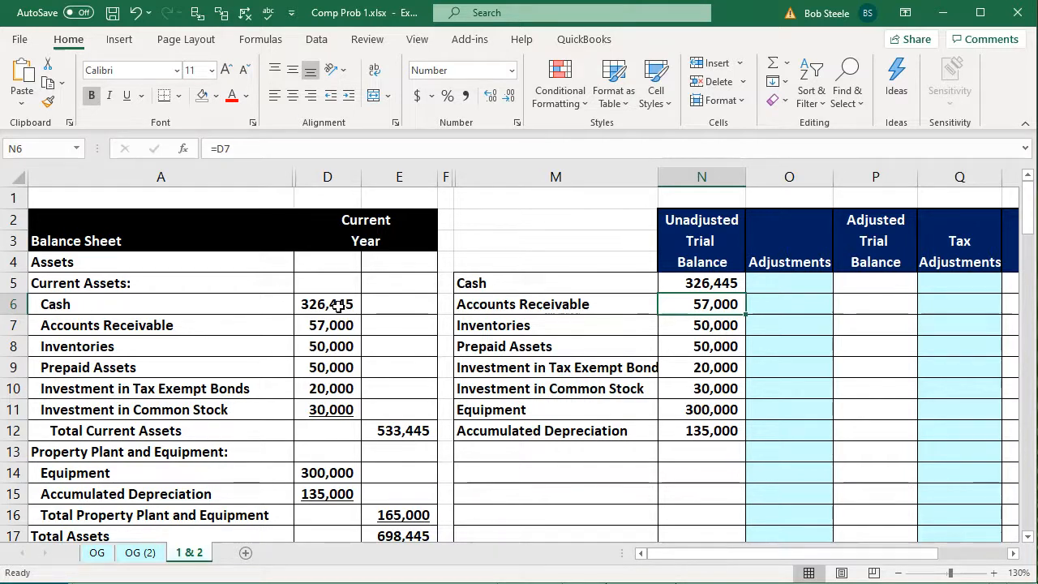
{"action": "key", "text": "Right"}
{"action": "key", "text": "Right"}
{"action": "key", "text": "Right"}
{"action": "key", "text": "Right"}
{"action": "key", "text": "Right"}
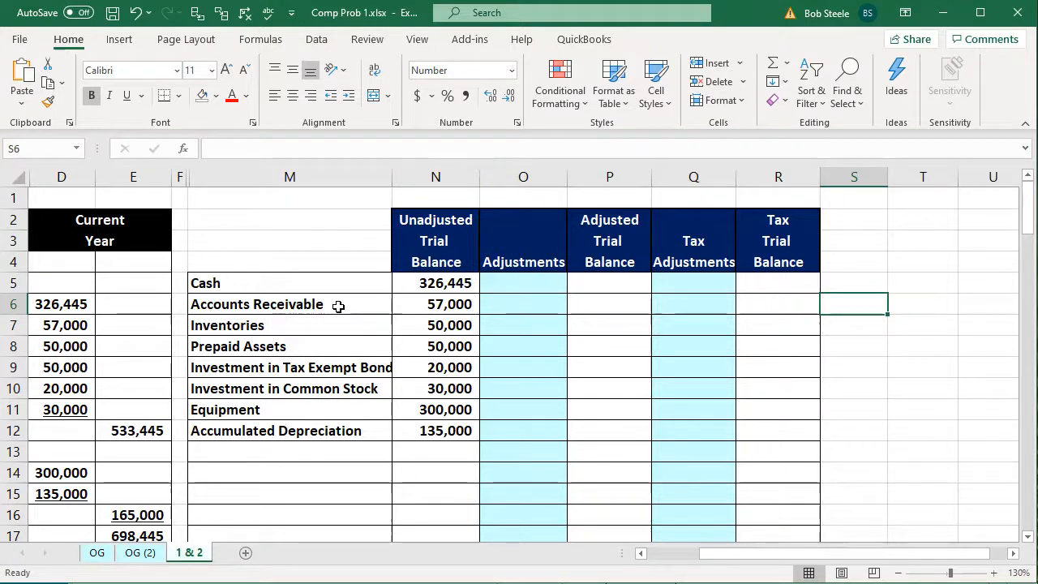
{"action": "left_click_drag", "start_coordinate": [430, 244], "coordinate": [762, 262]}
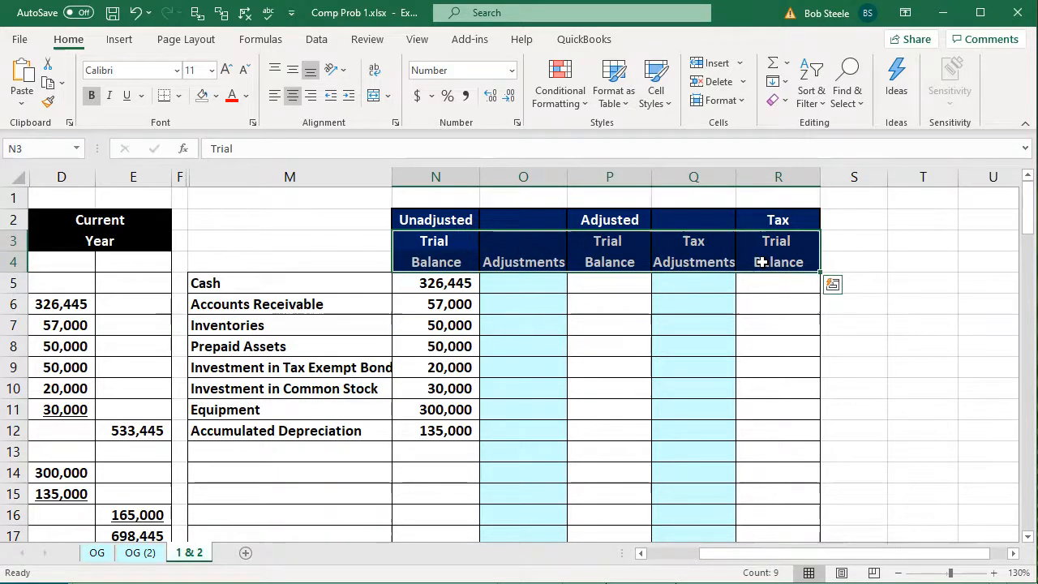
{"action": "left_click", "coordinate": [458, 428]}
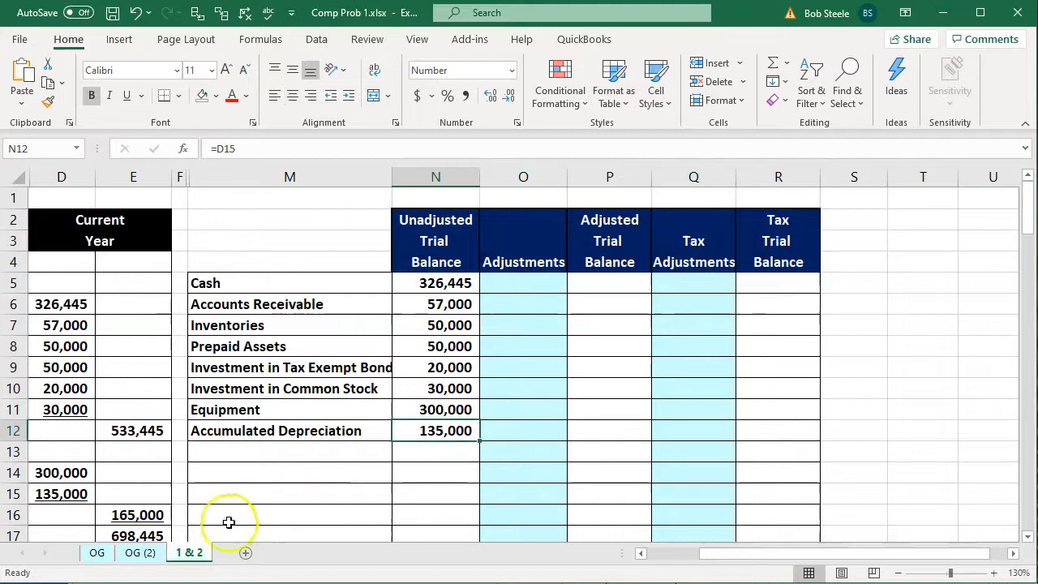
Examine the Book and Tax Page 1 formulas in P48 and R48 on the OG (2) sheet, and return to sheet 1 & 2.
{"action": "left_click", "coordinate": [139, 553]}
{"action": "scroll", "coordinate": [632, 439], "scroll_direction": "down", "scroll_amount": 8}
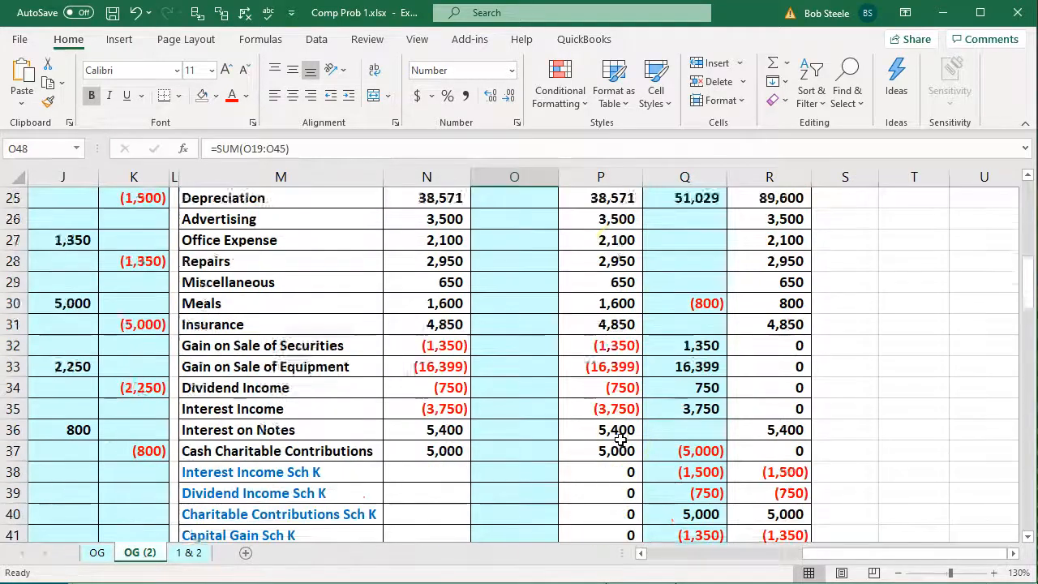
{"action": "scroll", "coordinate": [619, 438], "scroll_direction": "down", "scroll_amount": 5}
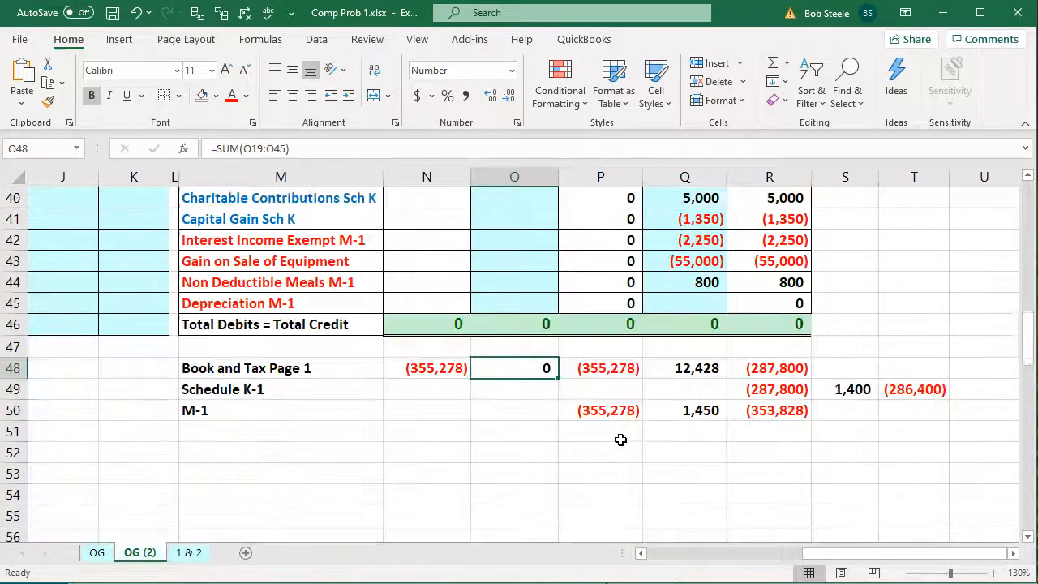
{"action": "double_click", "coordinate": [603, 372]}
{"action": "key", "text": "Return"}
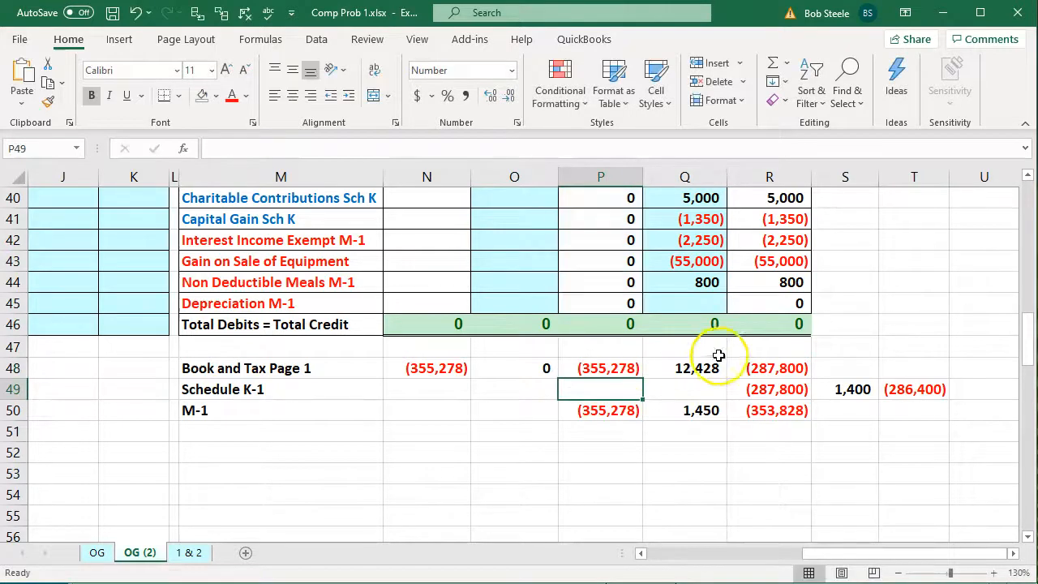
{"action": "double_click", "coordinate": [751, 367]}
{"action": "key", "text": "Return"}
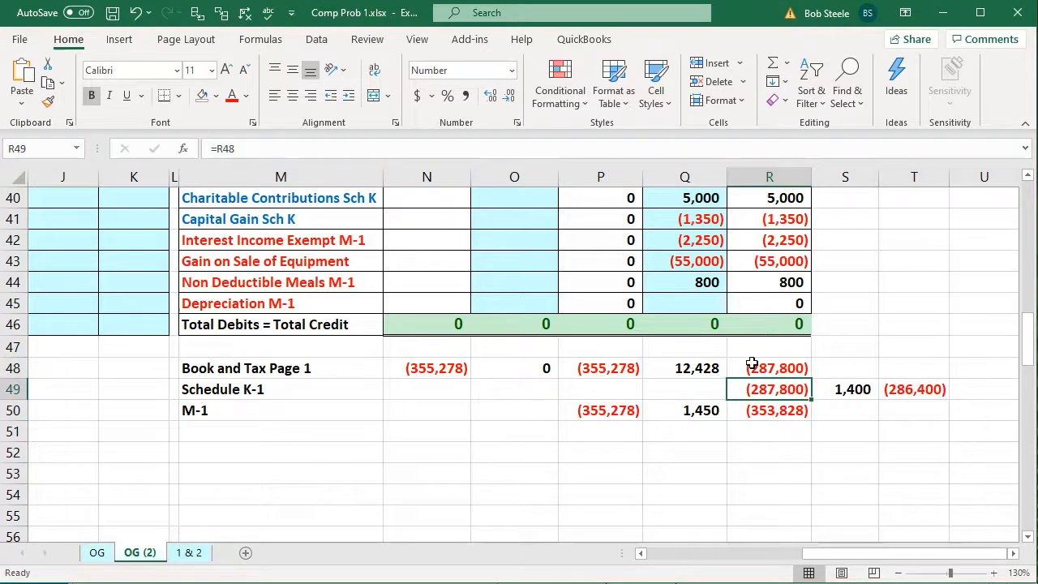
{"action": "left_click", "coordinate": [198, 552]}
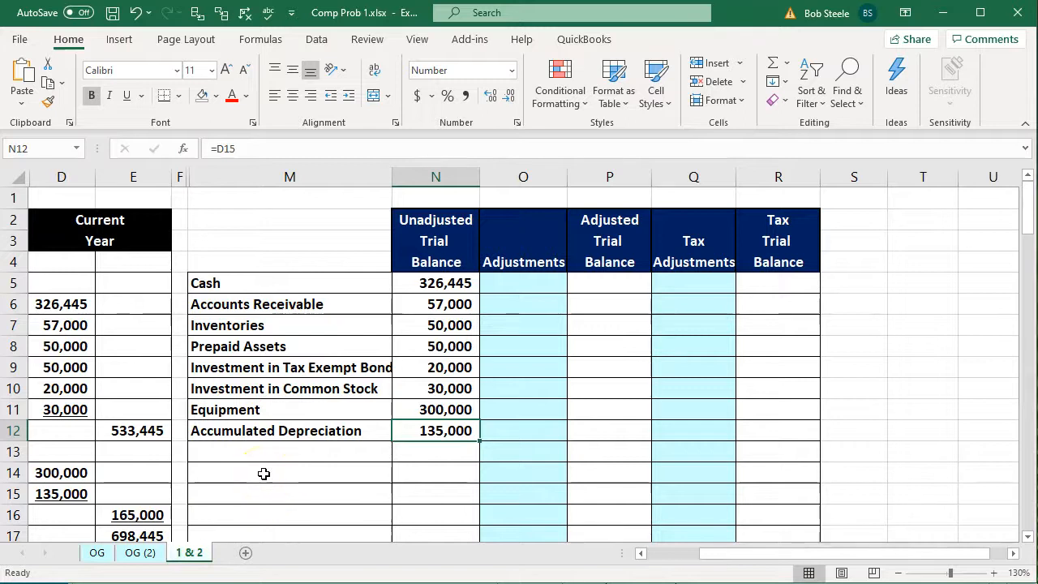
Inspect the Total Property Plant and Equipment formula in E16 of the balance sheet.
{"action": "key", "text": "Left"}
{"action": "key", "text": "Left"}
{"action": "key", "text": "Left"}
{"action": "key", "text": "Left"}
{"action": "key", "text": "Left"}
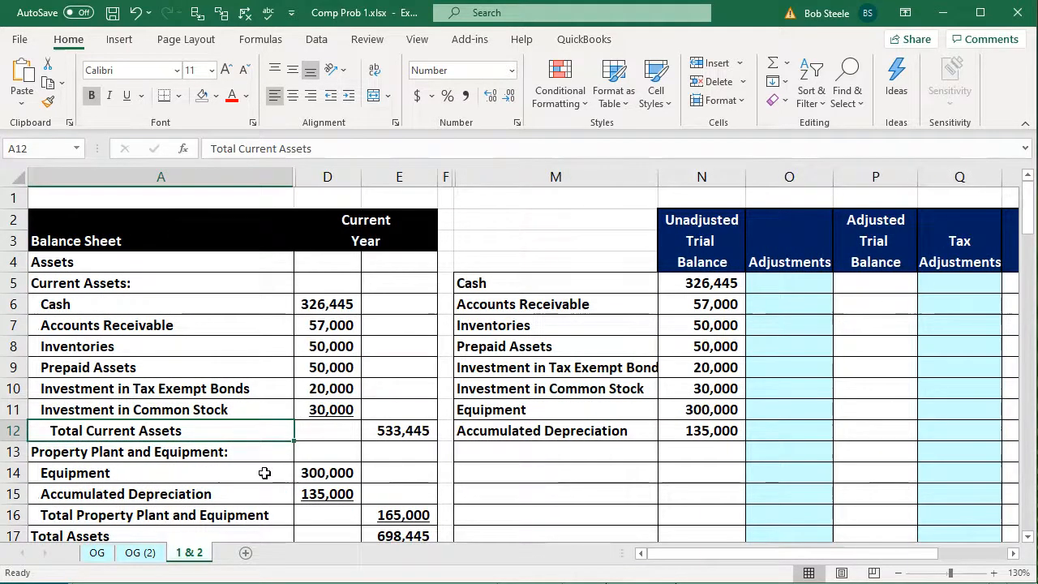
{"action": "double_click", "coordinate": [395, 513]}
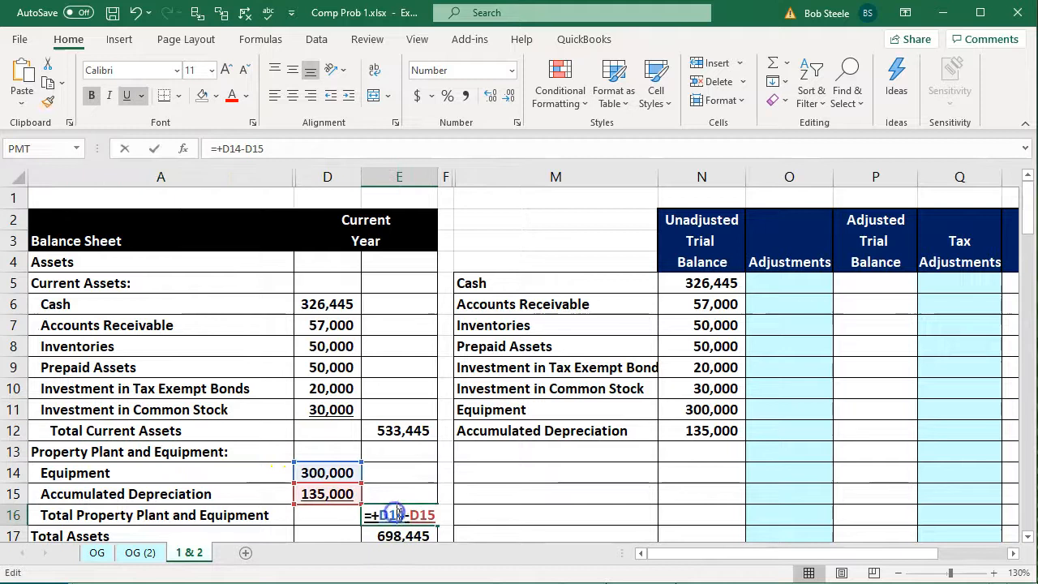
{"action": "key", "text": "Return"}
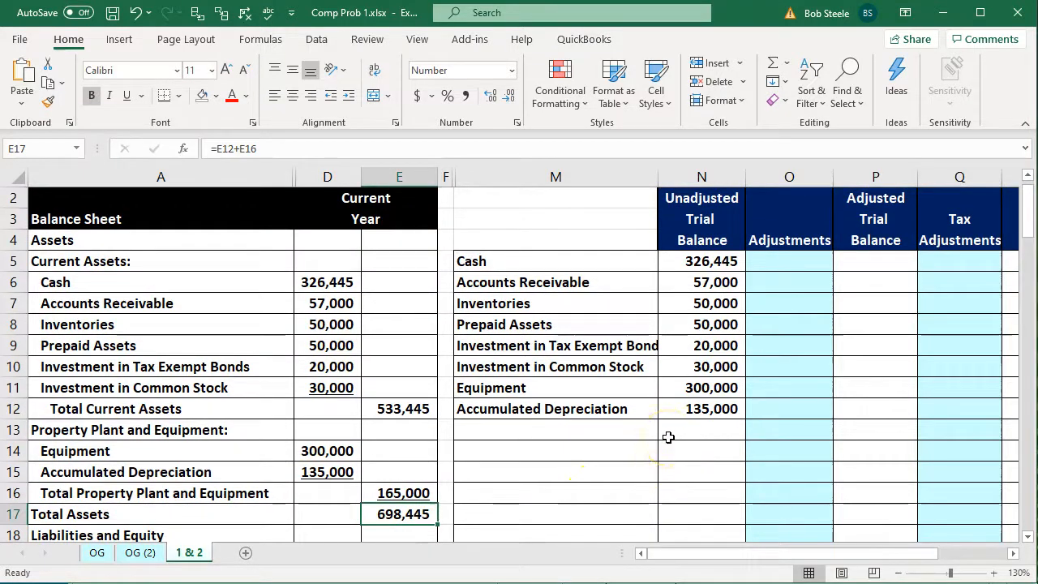
Make the Accumulated Depreciation balance in N12 a credit by changing its formula to =-D15.
{"action": "double_click", "coordinate": [678, 412]}
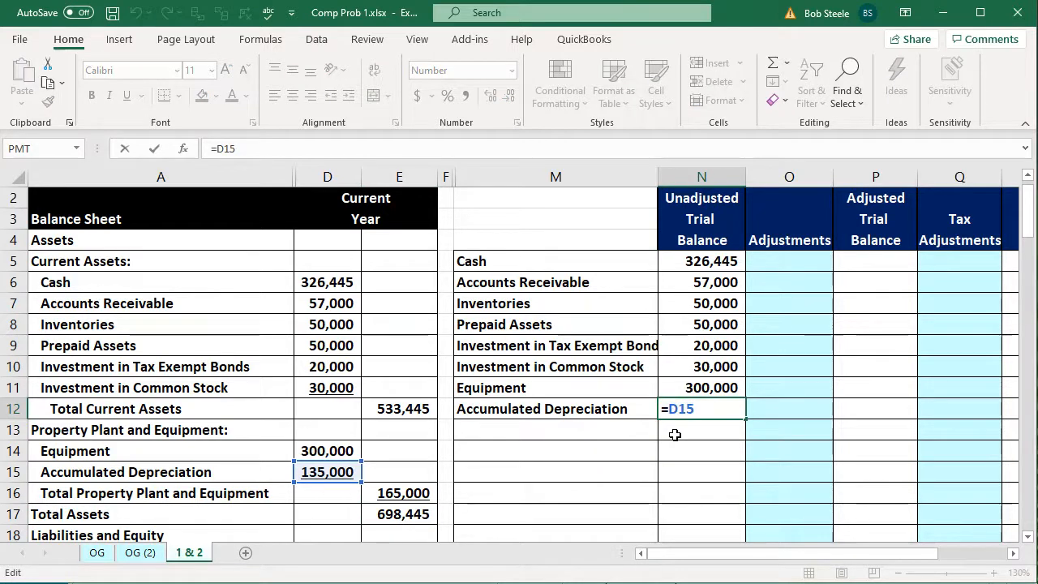
{"action": "type", "text": "-"}
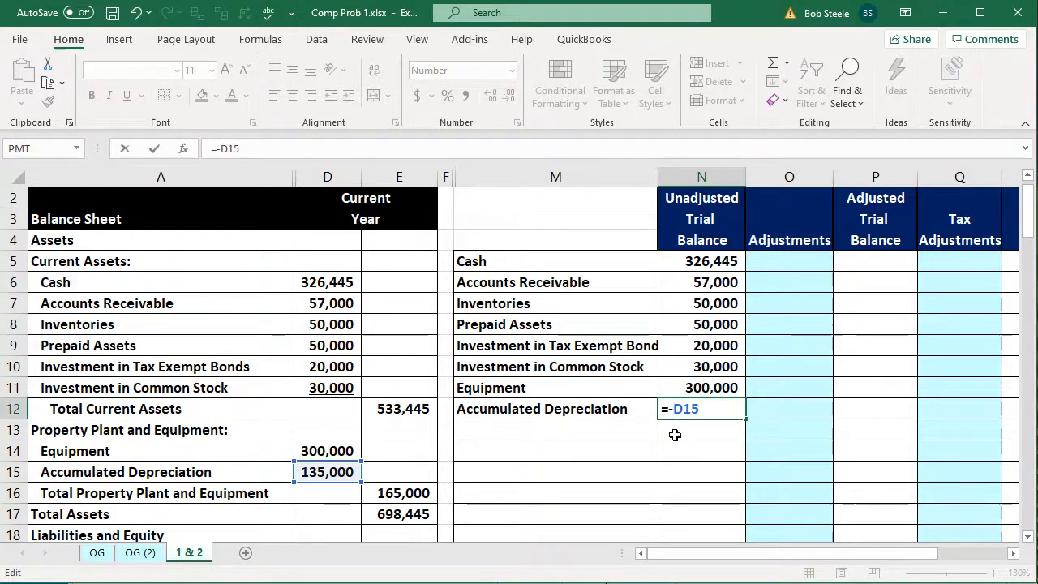
{"action": "key", "text": "Return"}
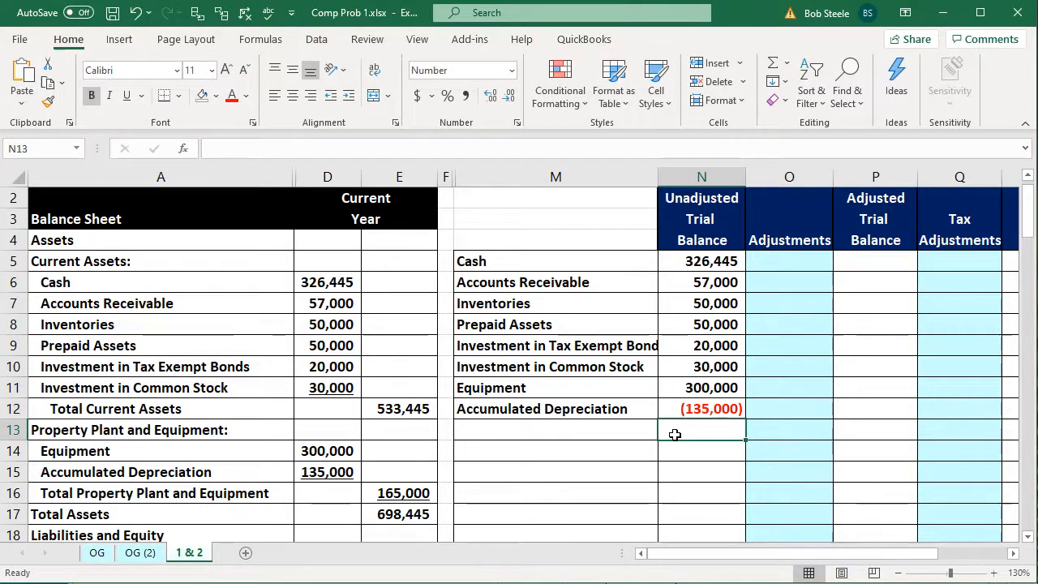
Check the sum of the asset balances in N5:N12 against Total Assets in E17.
{"action": "left_click_drag", "start_coordinate": [677, 261], "coordinate": [715, 410]}
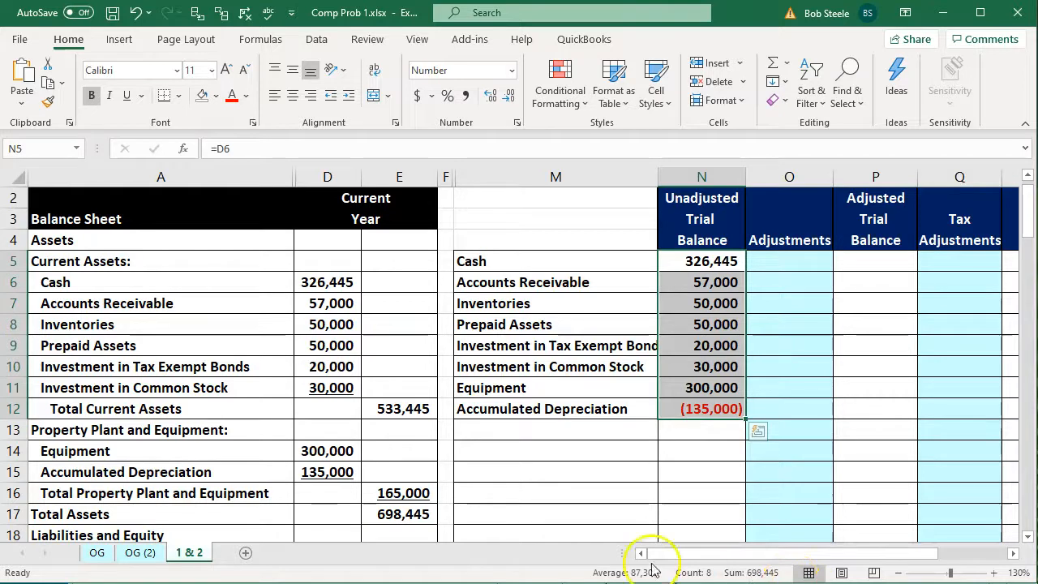
{"action": "left_click", "coordinate": [434, 516]}
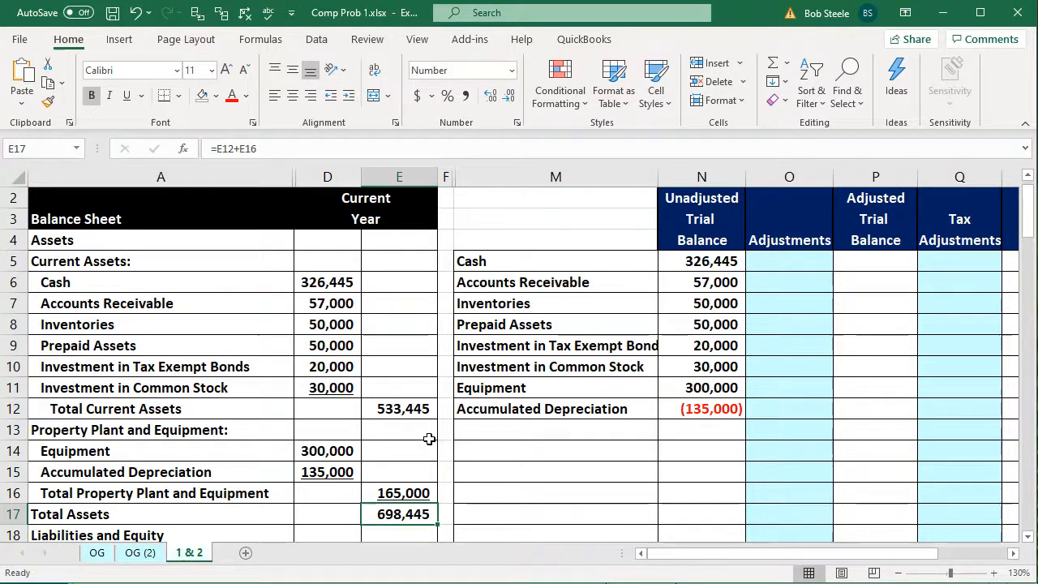
{"action": "left_click_drag", "start_coordinate": [712, 263], "coordinate": [717, 403]}
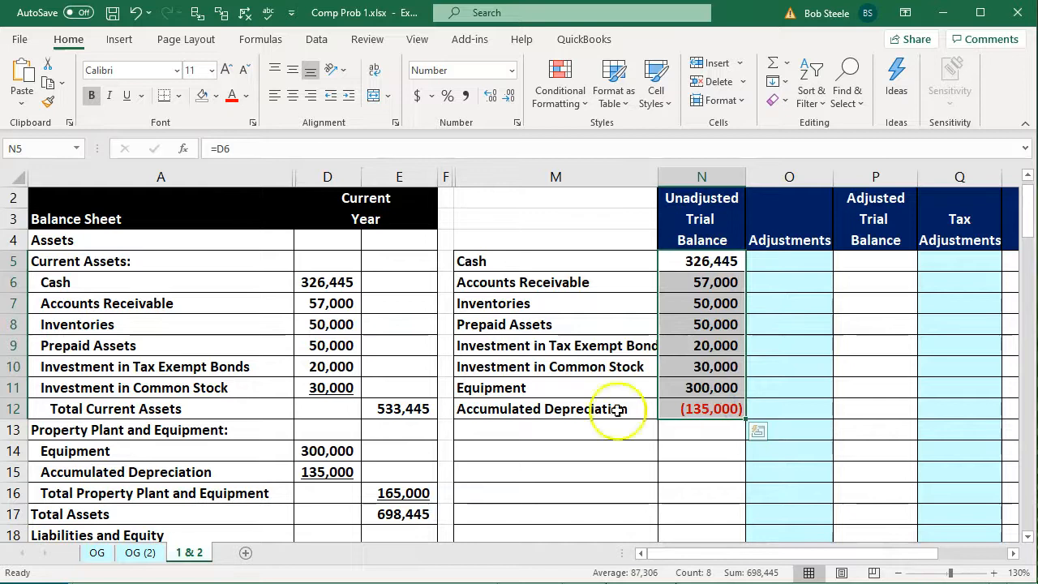
Link account name cell M13 to the Accounts Payable label in A20.
{"action": "left_click", "coordinate": [519, 422]}
{"action": "scroll", "coordinate": [519, 420], "scroll_direction": "down", "scroll_amount": 1}
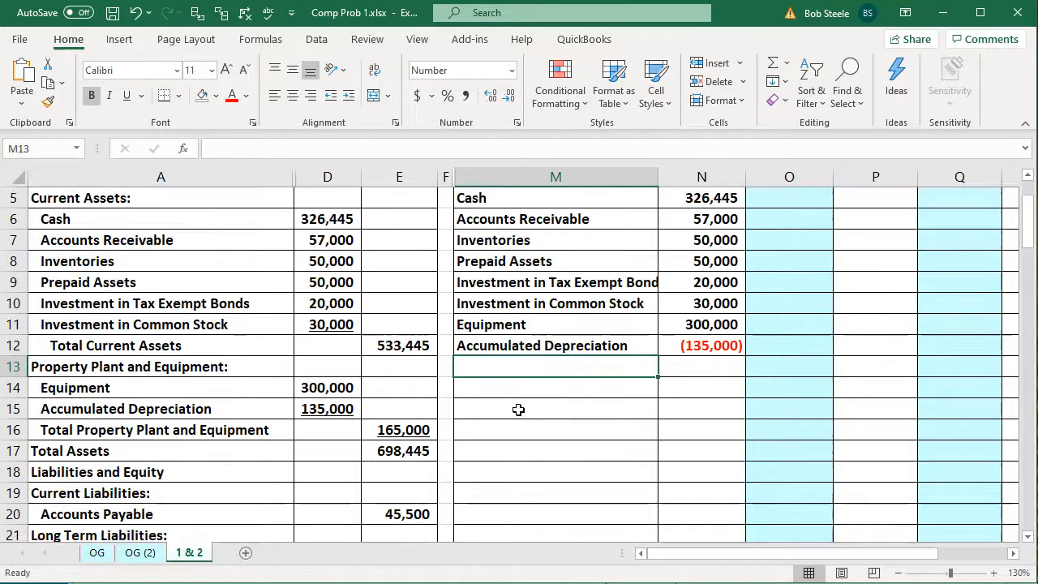
{"action": "scroll", "coordinate": [518, 409], "scroll_direction": "down", "scroll_amount": 1}
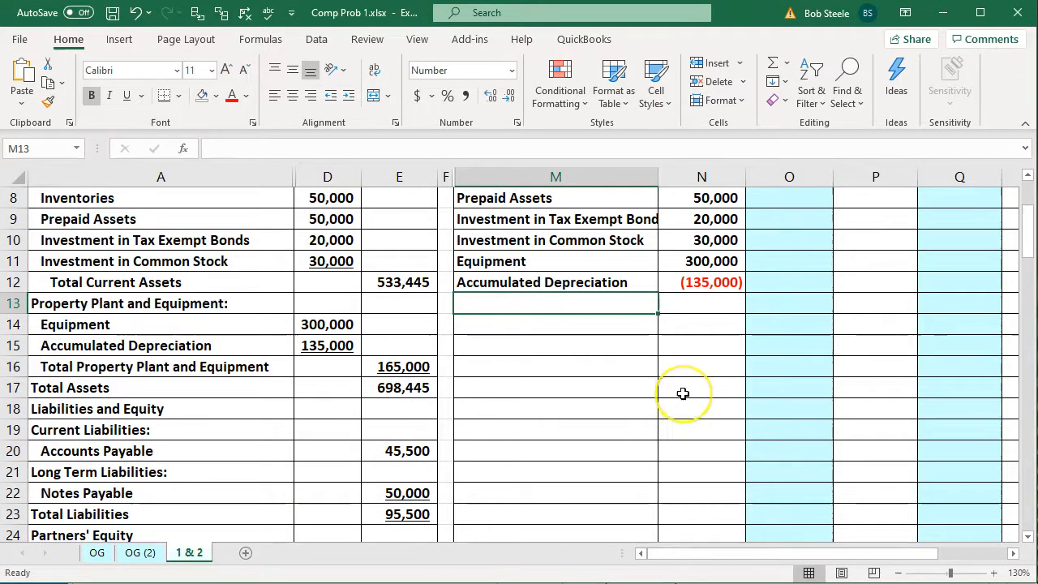
{"action": "type", "text": "="}
{"action": "key", "text": "Left"}
{"action": "key", "text": "Left"}
{"action": "key", "text": "Left"}
{"action": "key", "text": "Left"}
{"action": "key", "text": "Down"}
{"action": "key", "text": "Down"}
{"action": "key", "text": "Down"}
{"action": "key", "text": "Down"}
{"action": "key", "text": "Down"}
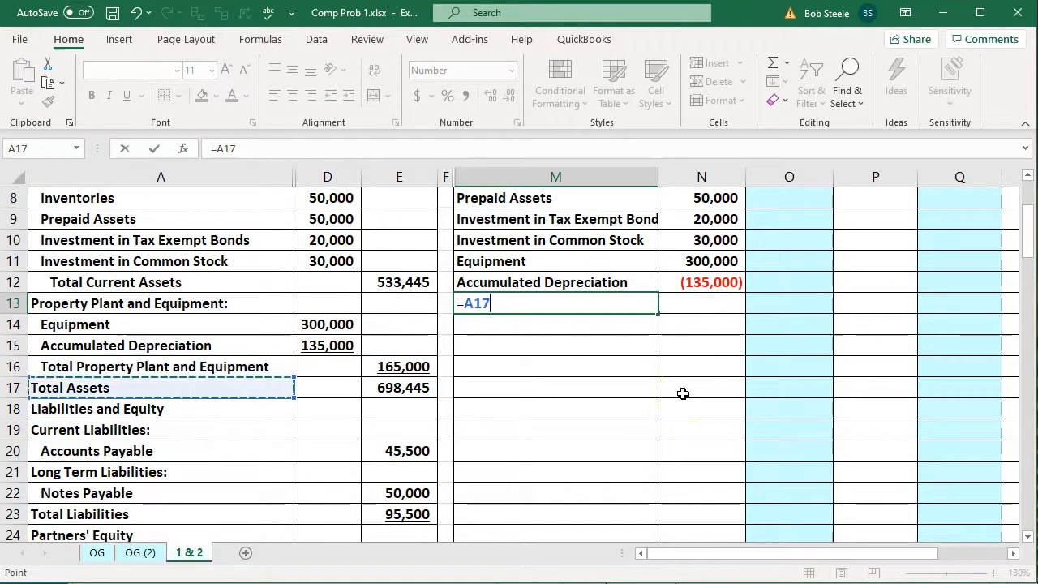
{"action": "key", "text": "Down"}
{"action": "key", "text": "Down"}
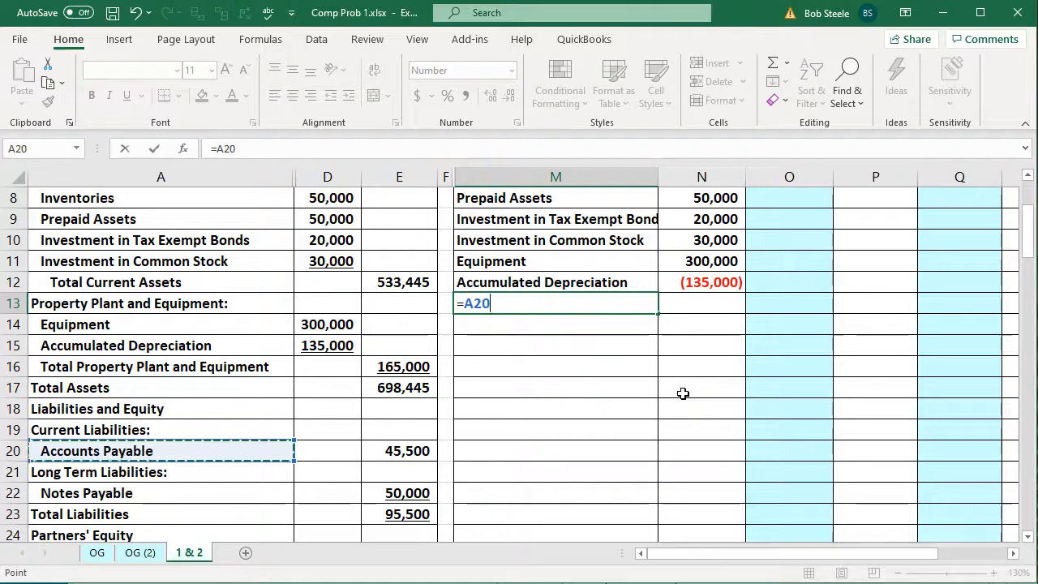
{"action": "key", "text": "Return"}
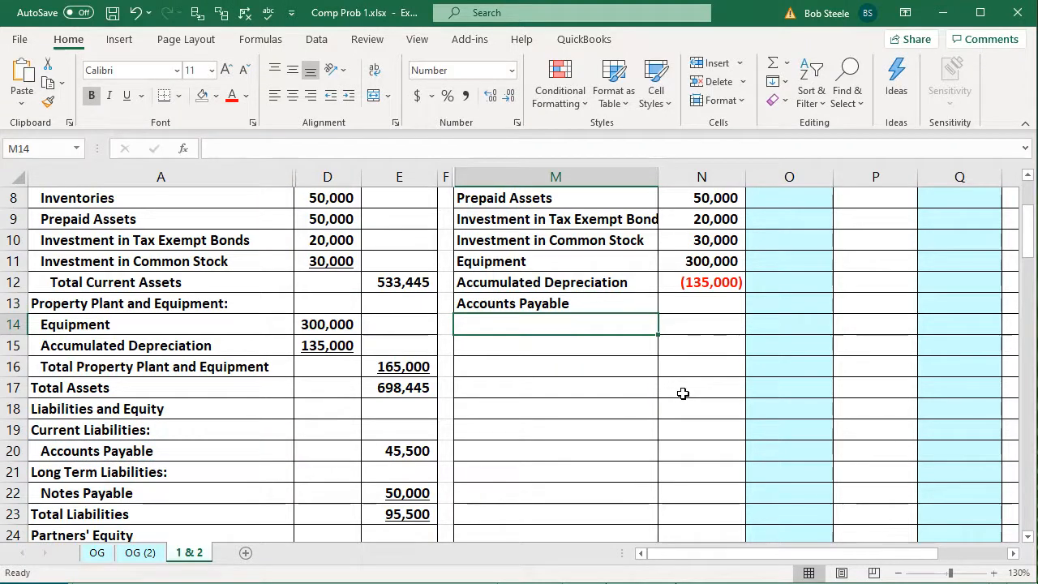
Enter the Accounts Payable balance in N13 as a credit by linking it to the negative of E20.
{"action": "key", "text": "Right"}
{"action": "key", "text": "Up"}
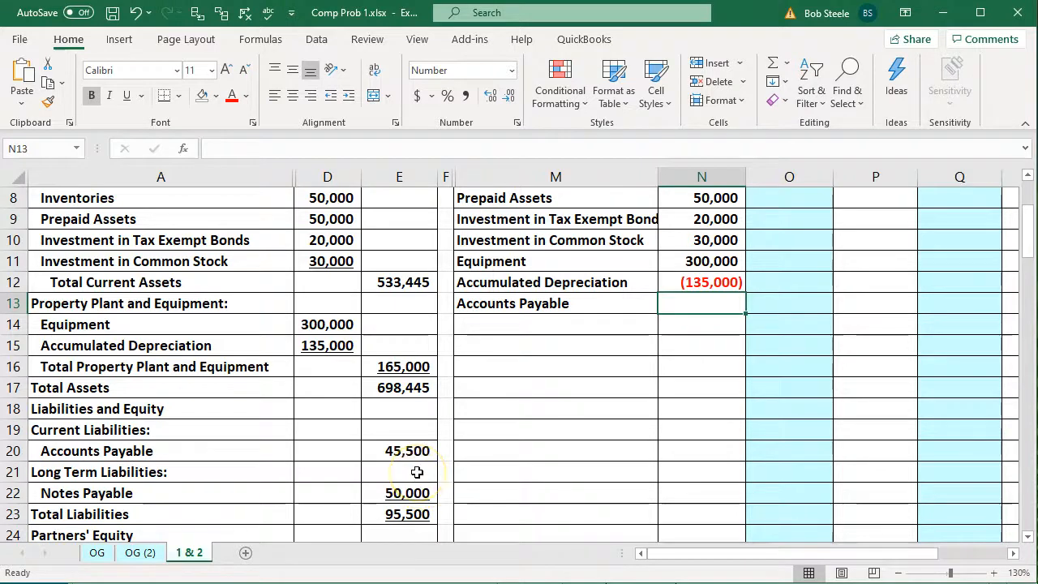
{"action": "type", "text": "-"}
{"action": "key", "text": "Down"}
{"action": "key", "text": "Down"}
{"action": "key", "text": "Down"}
{"action": "key", "text": "Down"}
{"action": "key", "text": "Down"}
{"action": "key", "text": "Left"}
{"action": "key", "text": "Left"}
{"action": "key", "text": "Left"}
{"action": "key", "text": "Down"}
{"action": "key", "text": "Down"}
{"action": "key", "text": "Down"}
{"action": "key", "text": "Up"}
{"action": "key", "text": "Return"}
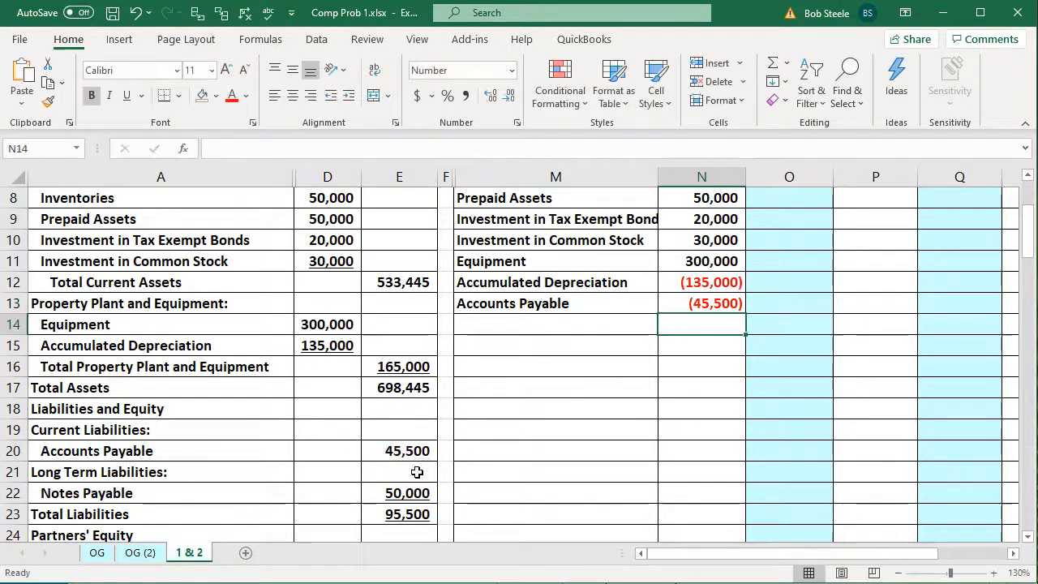
Link account name cell M14 to the Notes Payable label in A22.
{"action": "key", "text": "Left"}
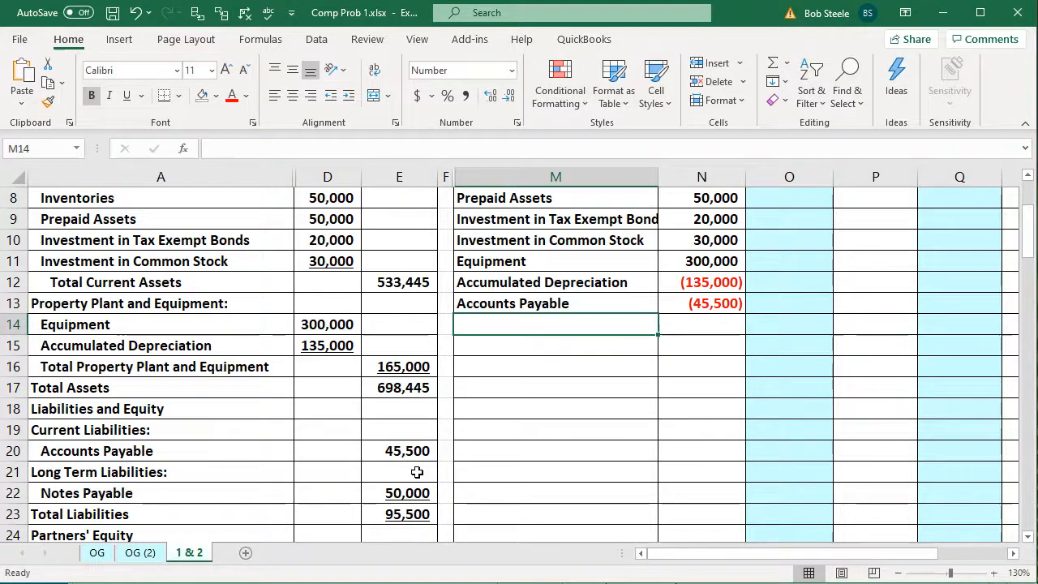
{"action": "type", "text": "="}
{"action": "key", "text": "Down"}
{"action": "key", "text": "Down"}
{"action": "key", "text": "Down"}
{"action": "key", "text": "Down"}
{"action": "key", "text": "Down"}
{"action": "key", "text": "Down"}
{"action": "key", "text": "Down"}
{"action": "key", "text": "Down"}
{"action": "key", "text": "Left"}
{"action": "key", "text": "Left"}
{"action": "key", "text": "Left"}
{"action": "key", "text": "Left"}
{"action": "key", "text": "Return"}
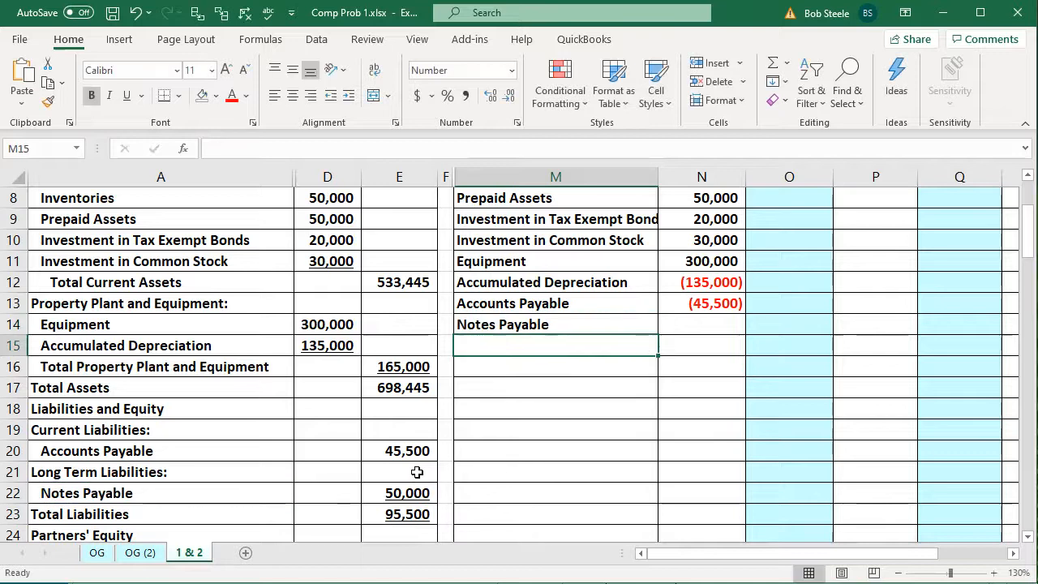
Enter the Notes Payable balance in N14 as a credit by linking it to the negative of E22.
{"action": "key", "text": "Right"}
{"action": "key", "text": "Up"}
{"action": "type", "text": "-"}
{"action": "key", "text": "Left"}
{"action": "key", "text": "Left"}
{"action": "key", "text": "Left"}
{"action": "key", "text": "Down"}
{"action": "key", "text": "Down"}
{"action": "key", "text": "Down"}
{"action": "key", "text": "Down"}
{"action": "key", "text": "Down"}
{"action": "key", "text": "Down"}
{"action": "key", "text": "Down"}
{"action": "key", "text": "Down"}
{"action": "key", "text": "Return"}
Link account name cell M15 to the first partner's label in A25.
{"action": "key", "text": "Left"}
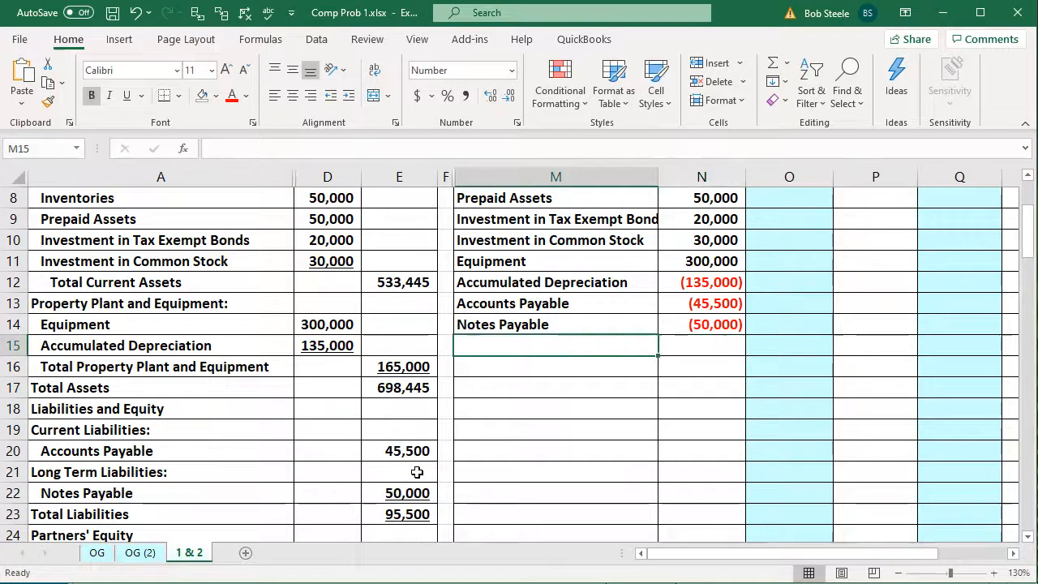
{"action": "scroll", "coordinate": [417, 472], "scroll_direction": "down", "scroll_amount": 2}
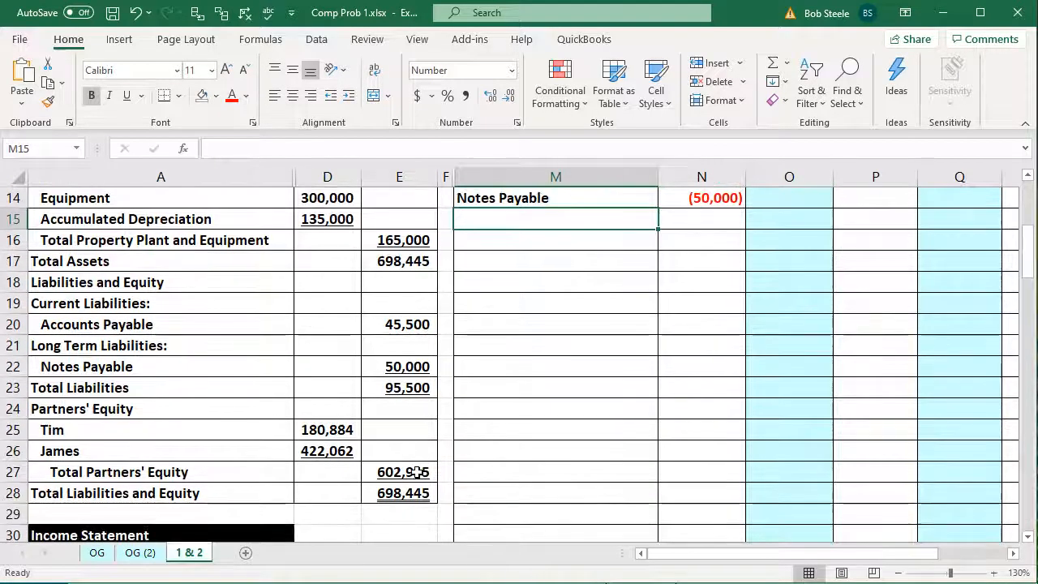
{"action": "type", "text": "="}
{"action": "key", "text": "Down"}
{"action": "key", "text": "Down"}
{"action": "key", "text": "Down"}
{"action": "key", "text": "Down"}
{"action": "key", "text": "Down"}
{"action": "key", "text": "Down"}
{"action": "key", "text": "Down"}
{"action": "key", "text": "Down"}
{"action": "key", "text": "Down"}
{"action": "key", "text": "Down"}
{"action": "key", "text": "Left"}
{"action": "key", "text": "Left"}
{"action": "key", "text": "Left"}
{"action": "key", "text": "Left"}
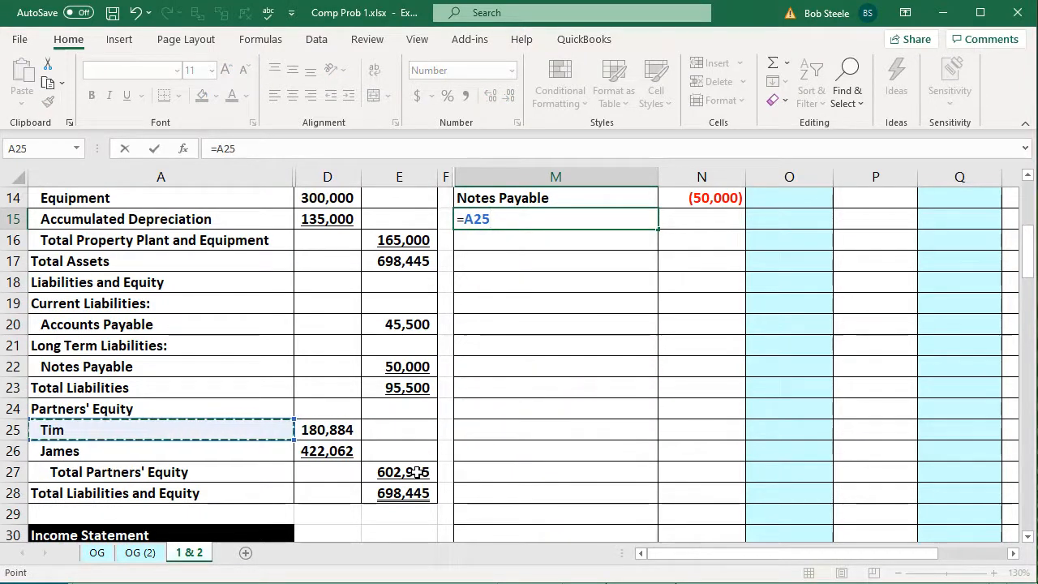
{"action": "key", "text": "Return"}
Link account name cell M16 to the second partner's label in A26.
{"action": "type", "text": "="}
{"action": "key", "text": "Left"}
{"action": "key", "text": "Left"}
{"action": "key", "text": "Left"}
{"action": "key", "text": "Down"}
{"action": "key", "text": "Down"}
{"action": "key", "text": "Down"}
{"action": "key", "text": "Down"}
{"action": "key", "text": "Down"}
{"action": "key", "text": "Down"}
{"action": "key", "text": "Down"}
{"action": "key", "text": "Down"}
{"action": "key", "text": "Down"}
{"action": "key", "text": "Down"}
{"action": "key", "text": "Left"}
{"action": "key", "text": "Return"}
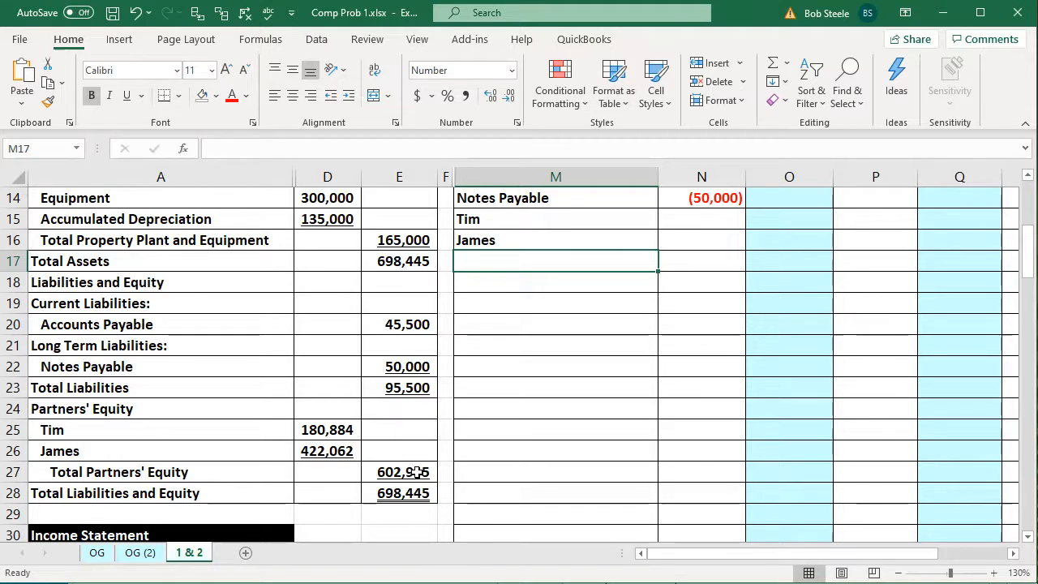
Replace the names in M15 and M16 with the word Capital followed by each partner's first name.
{"action": "left_click", "coordinate": [511, 221]}
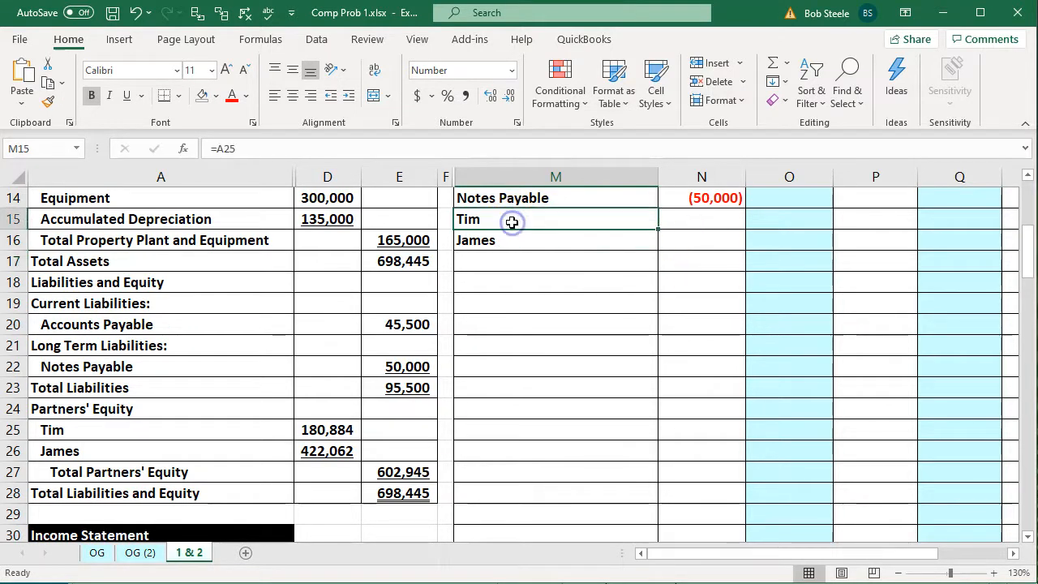
{"action": "type", "text": "Capital"}
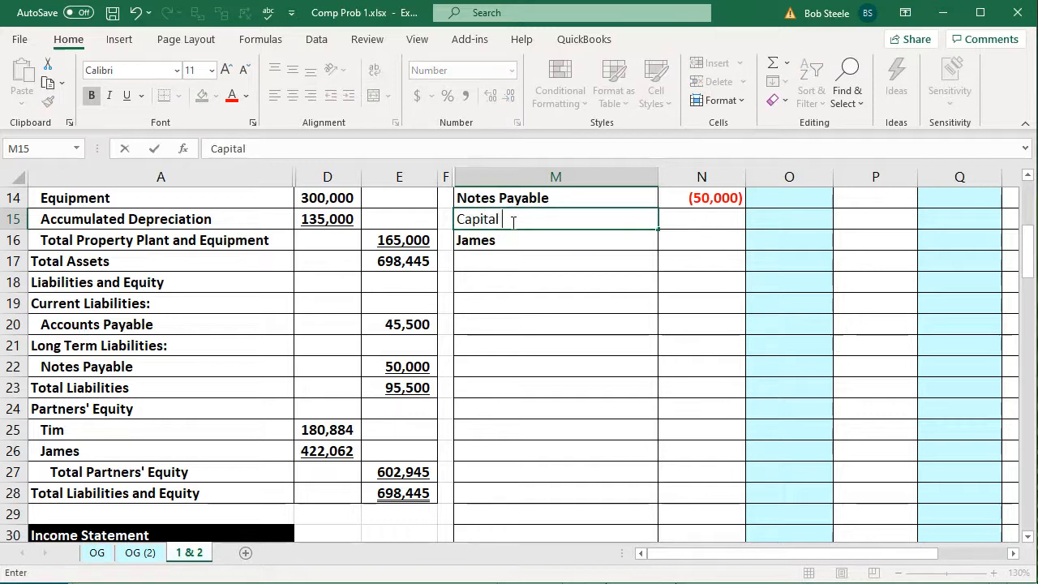
{"action": "type", "text": " Tim"}
{"action": "key", "text": "Return"}
{"action": "type", "text": "C"}
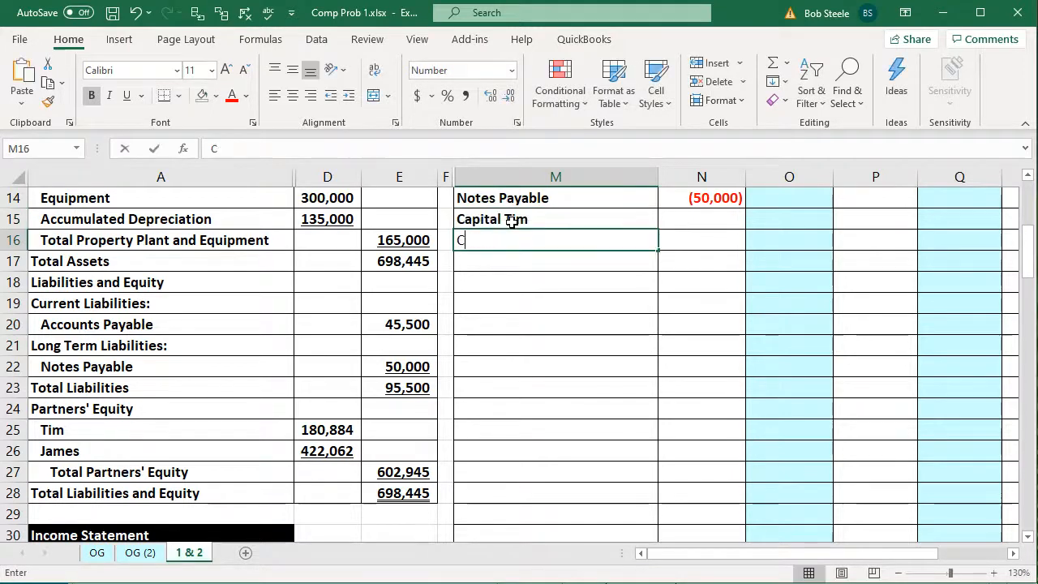
{"action": "type", "text": "apital James"}
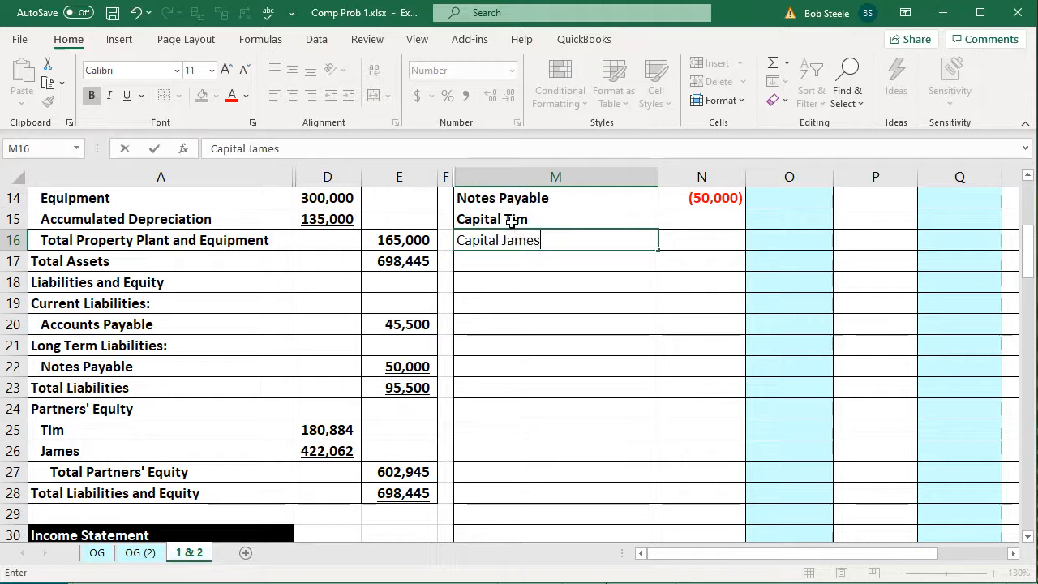
{"action": "key", "text": "Return"}
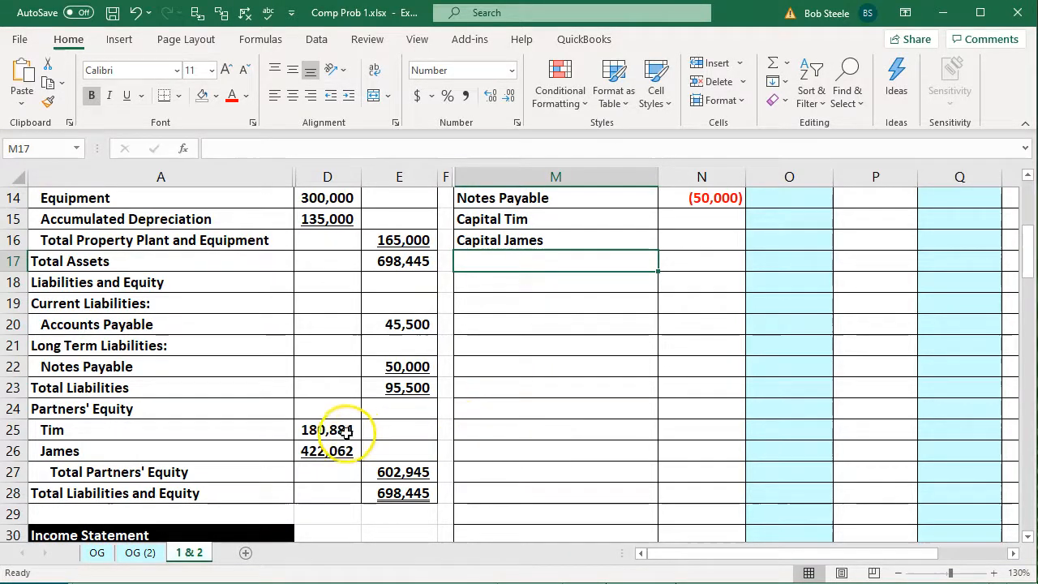
Fill the empty partner capital balance cells N15:N16 with standard yellow.
{"action": "left_click_drag", "start_coordinate": [345, 430], "coordinate": [342, 443]}
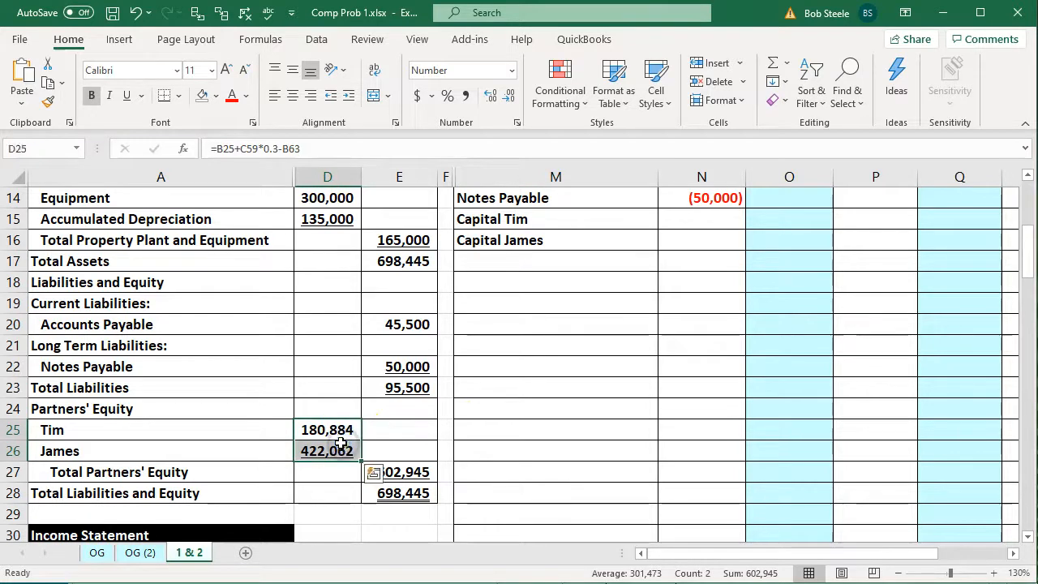
{"action": "left_click", "coordinate": [334, 491]}
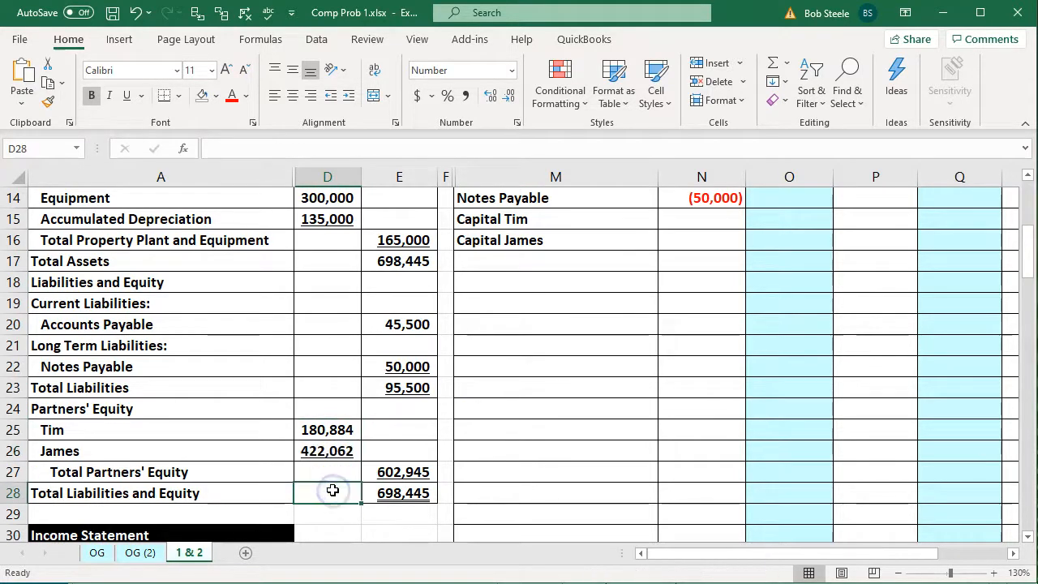
{"action": "scroll", "coordinate": [333, 491], "scroll_direction": "down", "scroll_amount": 3}
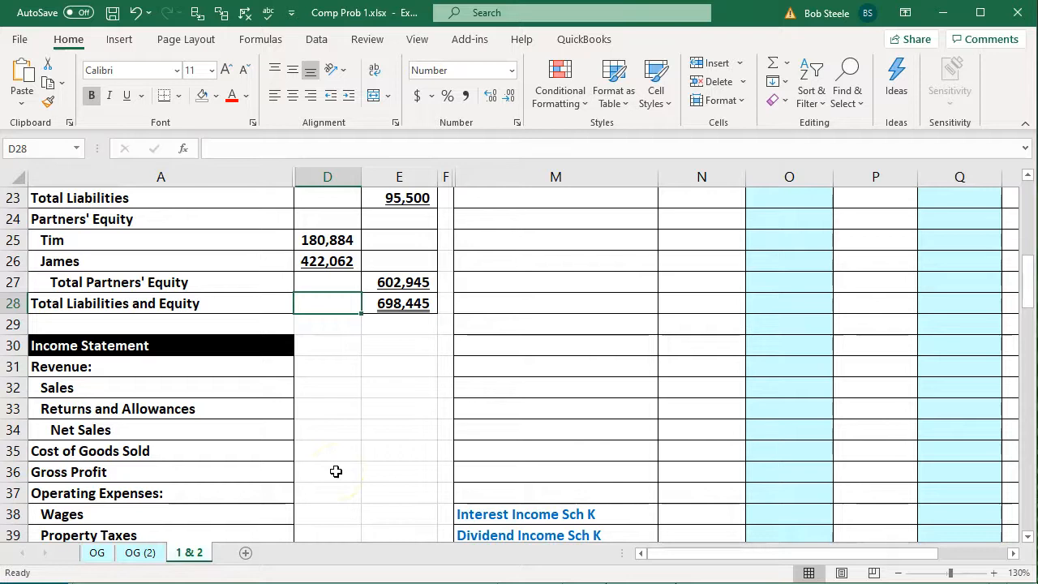
{"action": "scroll", "coordinate": [346, 463], "scroll_direction": "up", "scroll_amount": 3}
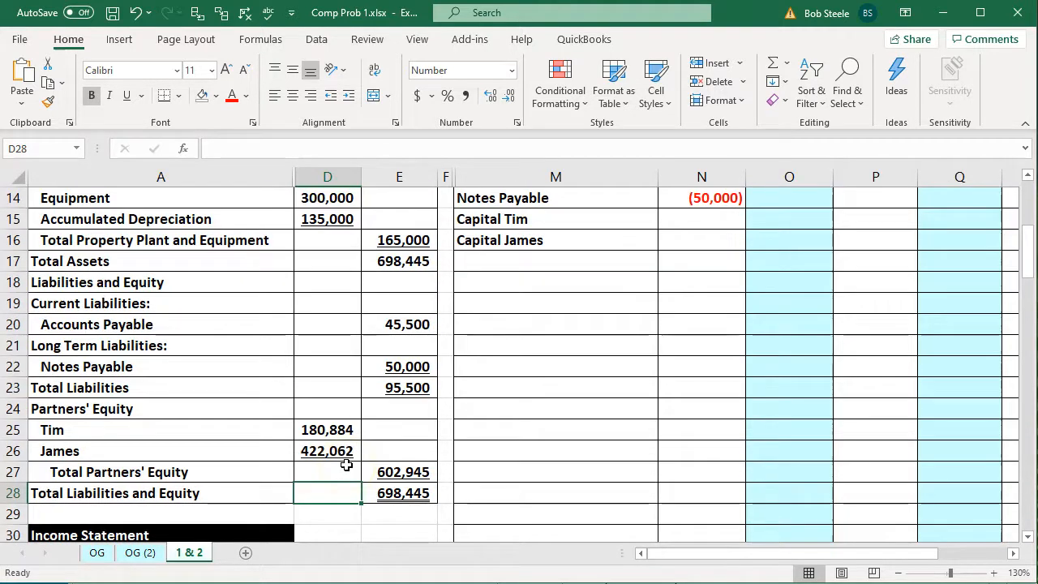
{"action": "left_click_drag", "start_coordinate": [713, 219], "coordinate": [714, 233]}
{"action": "right_click", "coordinate": [712, 236]}
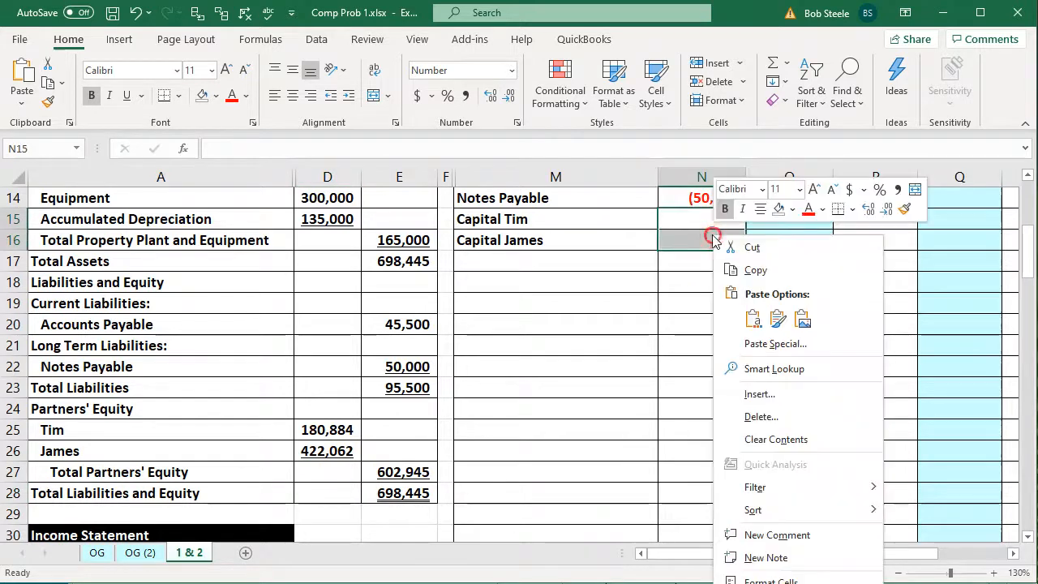
{"action": "left_click", "coordinate": [792, 210]}
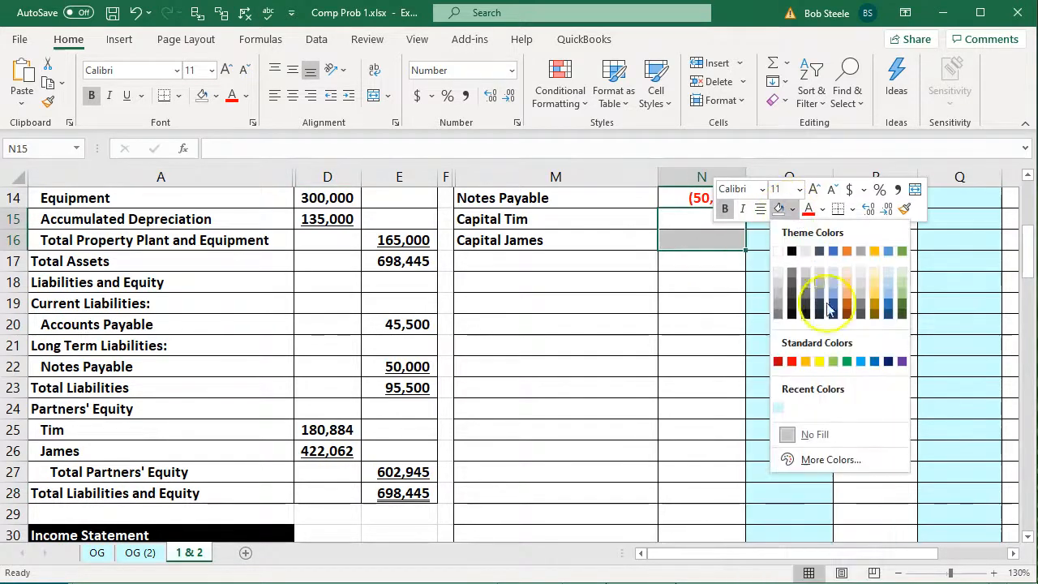
{"action": "left_click", "coordinate": [819, 363]}
{"action": "left_click", "coordinate": [626, 369]}
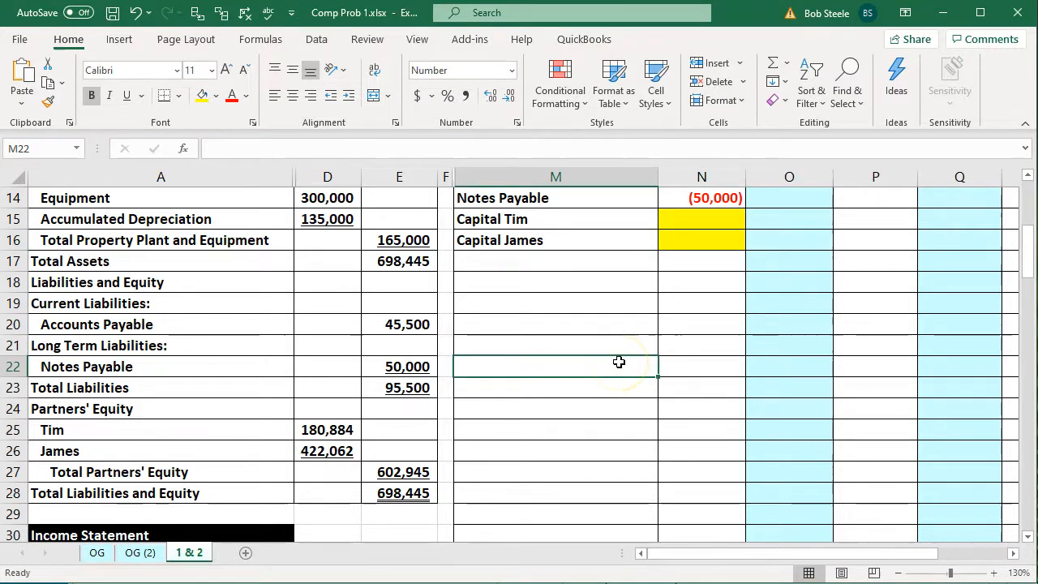
Unhide columns B and C between columns A and D to reveal the income statement amounts.
{"action": "scroll", "coordinate": [618, 361], "scroll_direction": "down", "scroll_amount": 2}
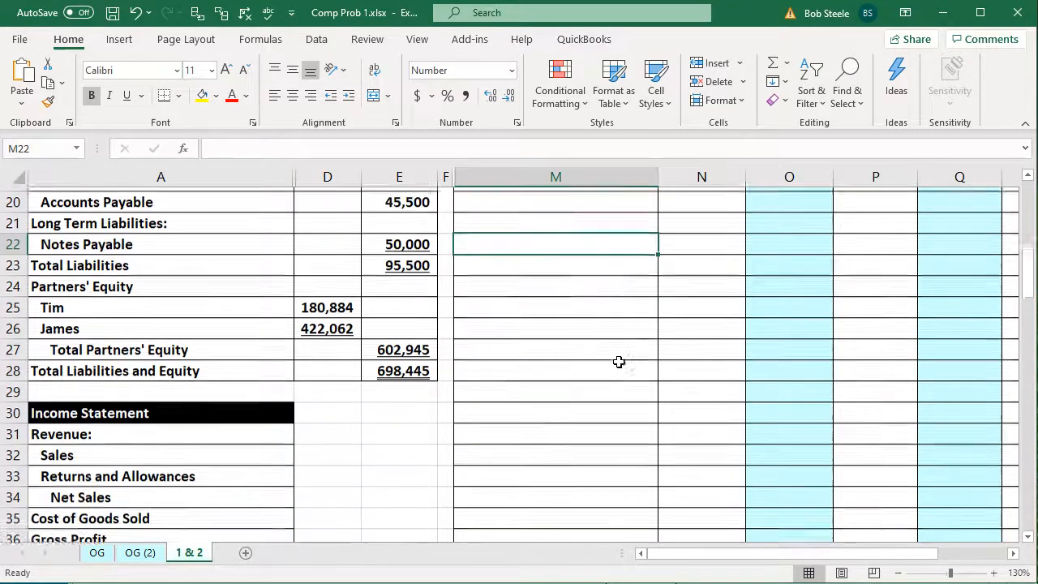
{"action": "scroll", "coordinate": [619, 362], "scroll_direction": "up", "scroll_amount": 1}
{"action": "scroll", "coordinate": [618, 361], "scroll_direction": "down", "scroll_amount": 2}
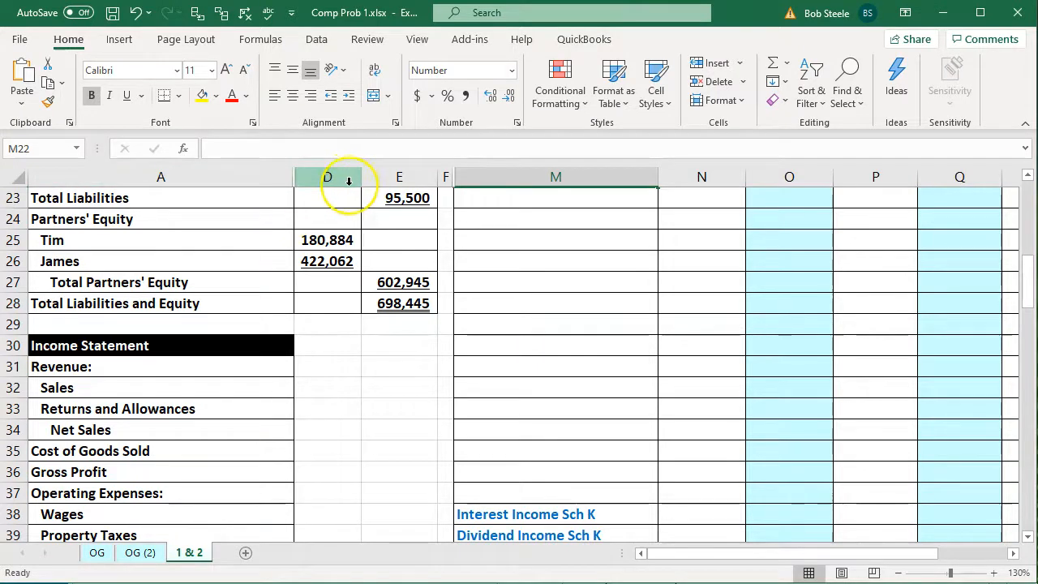
{"action": "left_click", "coordinate": [273, 177]}
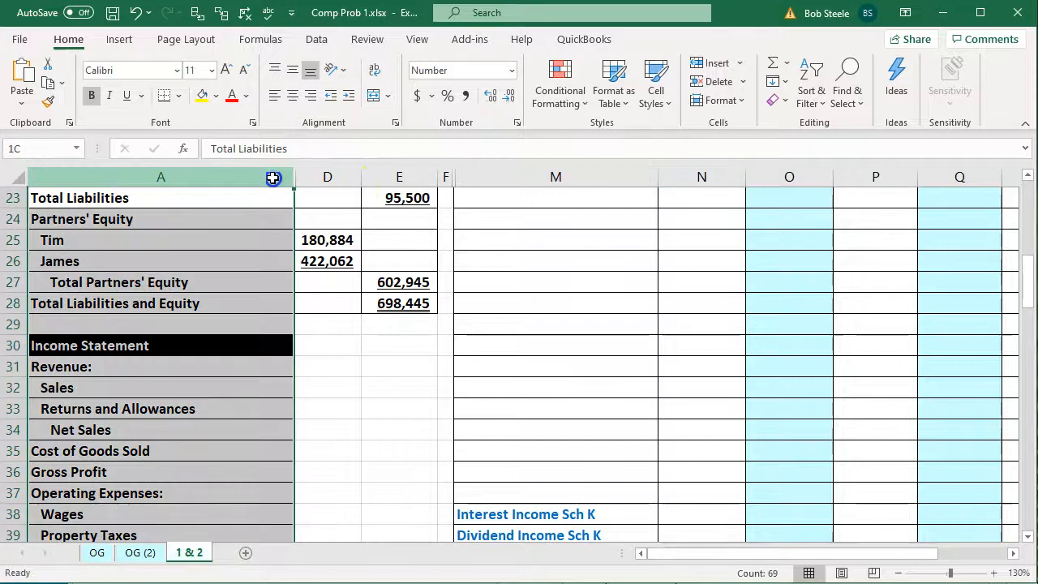
{"action": "left_click_drag", "start_coordinate": [290, 179], "coordinate": [302, 176]}
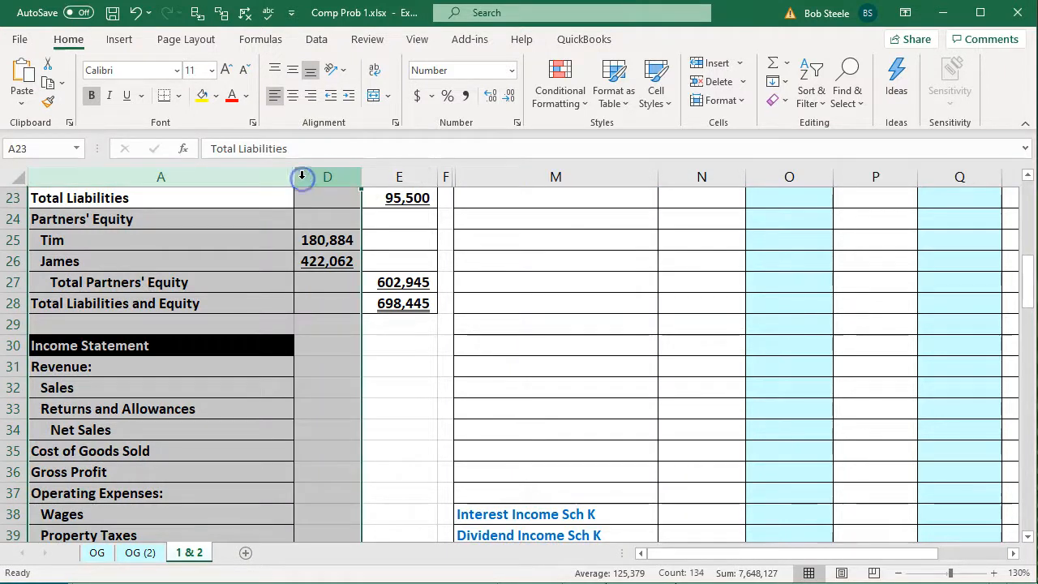
{"action": "right_click", "coordinate": [219, 295]}
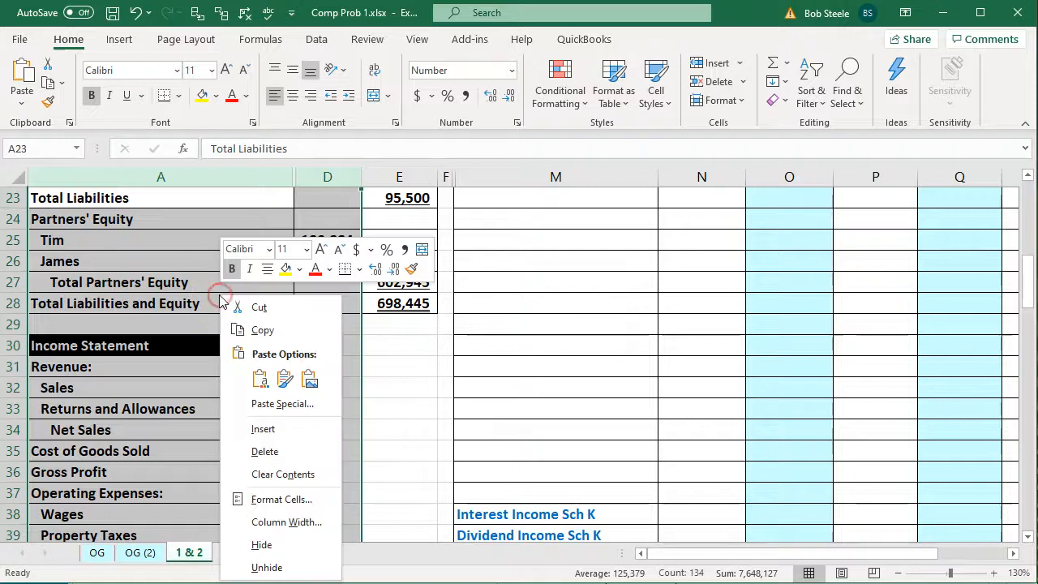
{"action": "left_click", "coordinate": [267, 568]}
{"action": "left_click", "coordinate": [311, 387]}
Link account name cells M17 and M18 to the Sales and Returns and Allowances labels in A32 and A33.
{"action": "scroll", "coordinate": [308, 387], "scroll_direction": "down", "scroll_amount": 1}
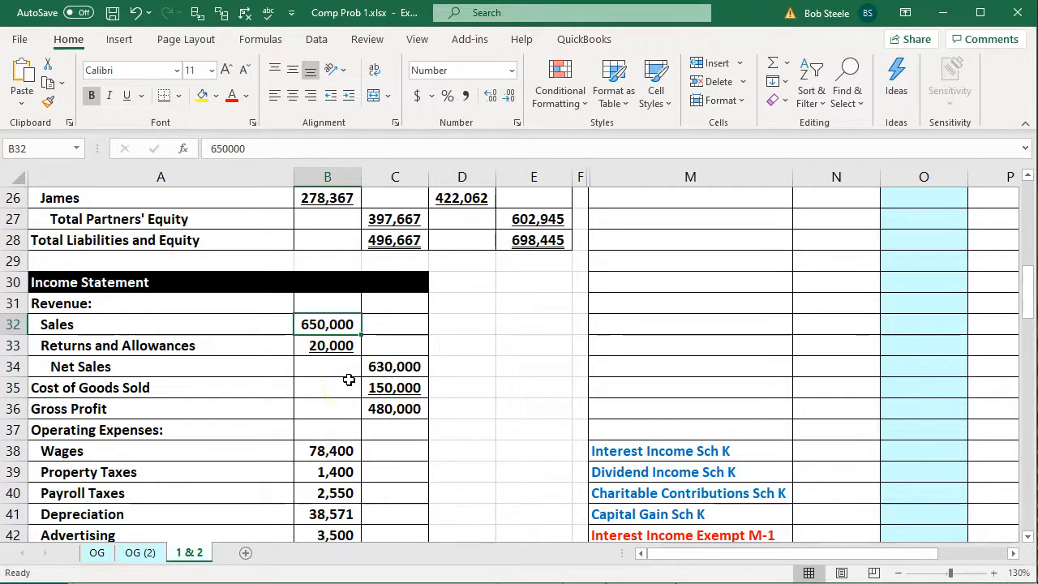
{"action": "scroll", "coordinate": [347, 325], "scroll_direction": "up", "scroll_amount": 3}
{"action": "scroll", "coordinate": [592, 300], "scroll_direction": "up", "scroll_amount": 1}
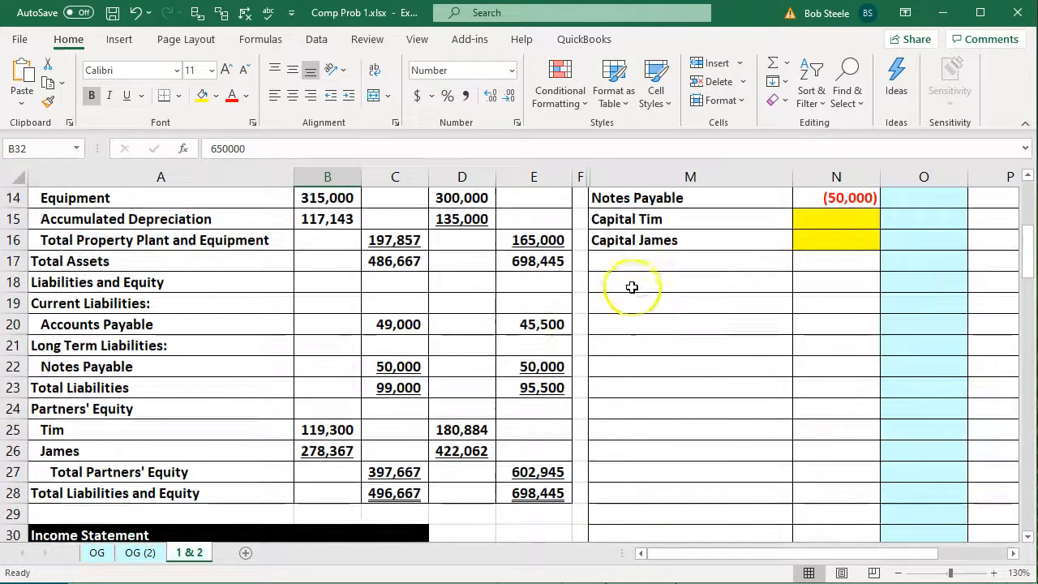
{"action": "left_click", "coordinate": [640, 265]}
{"action": "type", "text": "="}
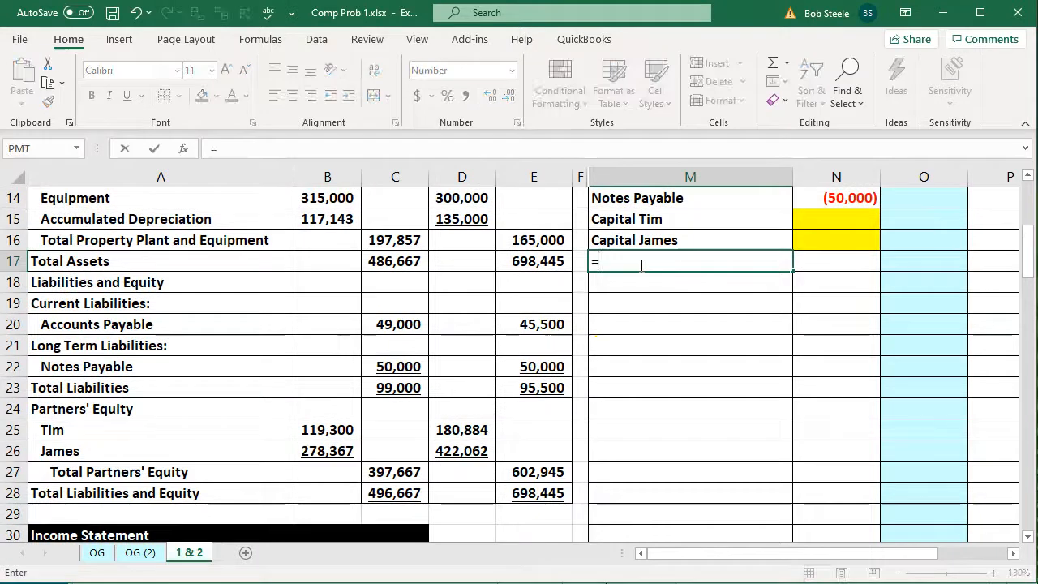
{"action": "scroll", "coordinate": [454, 357], "scroll_direction": "down", "scroll_amount": 3}
{"action": "left_click", "coordinate": [127, 390]}
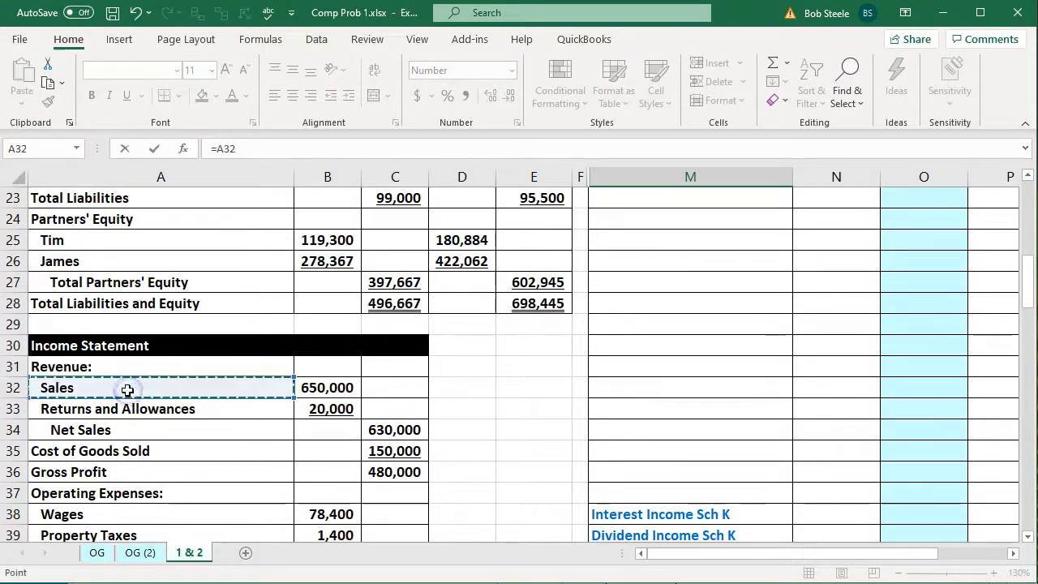
{"action": "key", "text": "Return"}
{"action": "type", "text": "="}
{"action": "scroll", "coordinate": [122, 394], "scroll_direction": "down", "scroll_amount": 1}
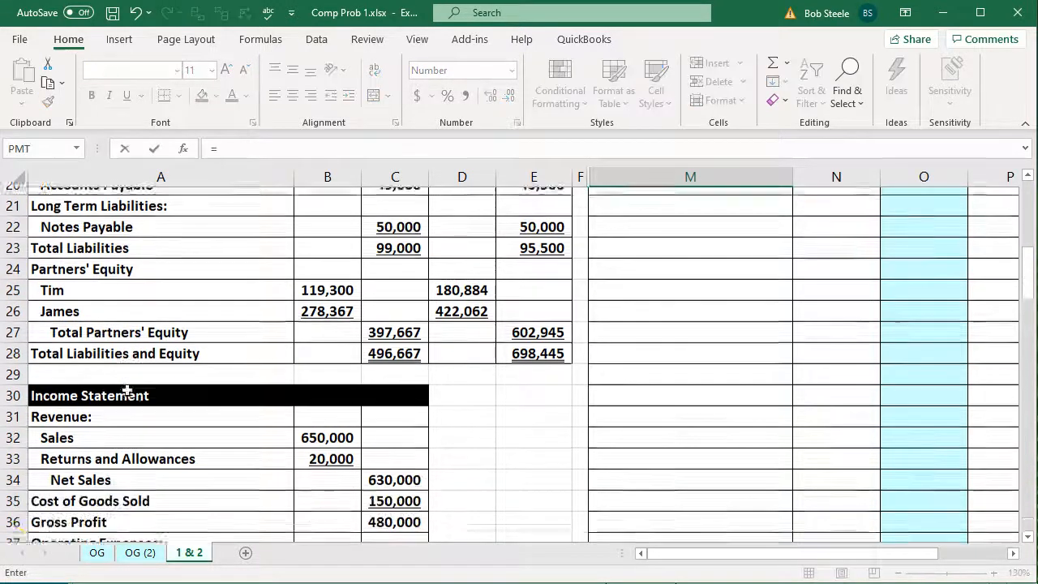
{"action": "left_click", "coordinate": [105, 452]}
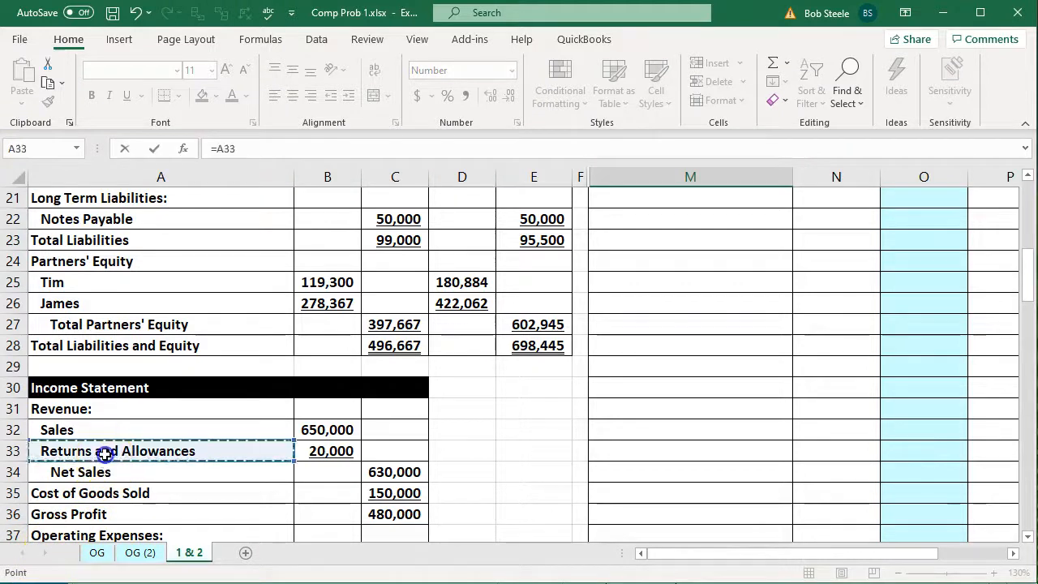
{"action": "key", "text": "Return"}
Enter the Sales balance in N17 as a credit by linking it to the negative of B32.
{"action": "key", "text": "Up"}
{"action": "key", "text": "Up"}
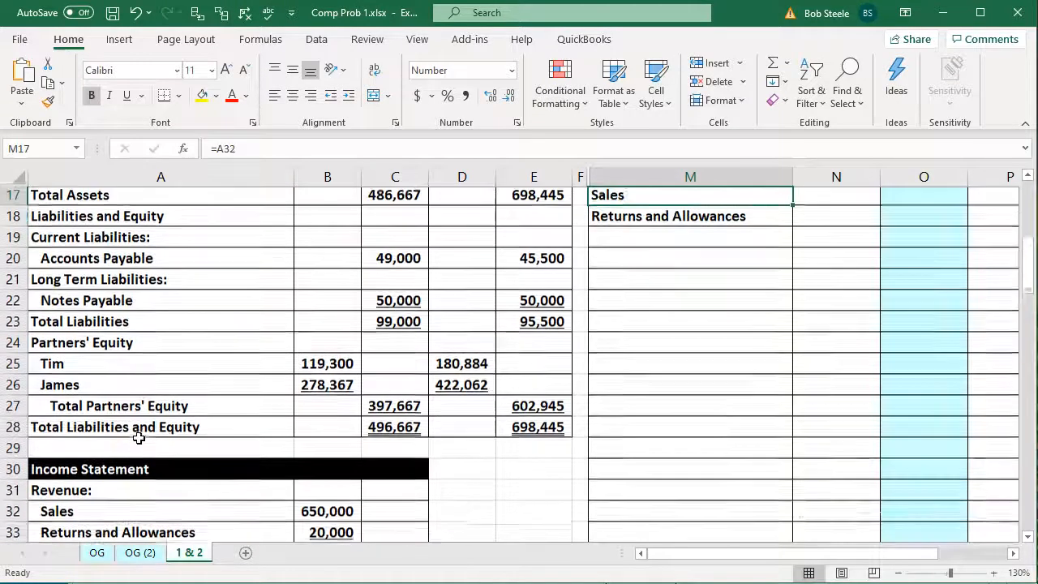
{"action": "key", "text": "Right"}
{"action": "type", "text": "-"}
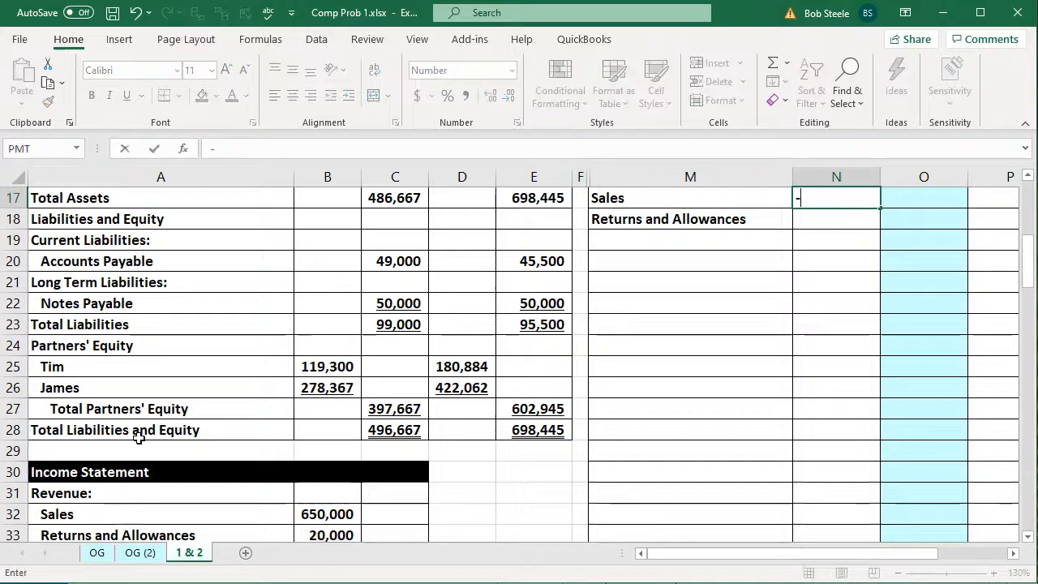
{"action": "scroll", "coordinate": [440, 438], "scroll_direction": "down", "scroll_amount": 2}
{"action": "left_click", "coordinate": [343, 390]}
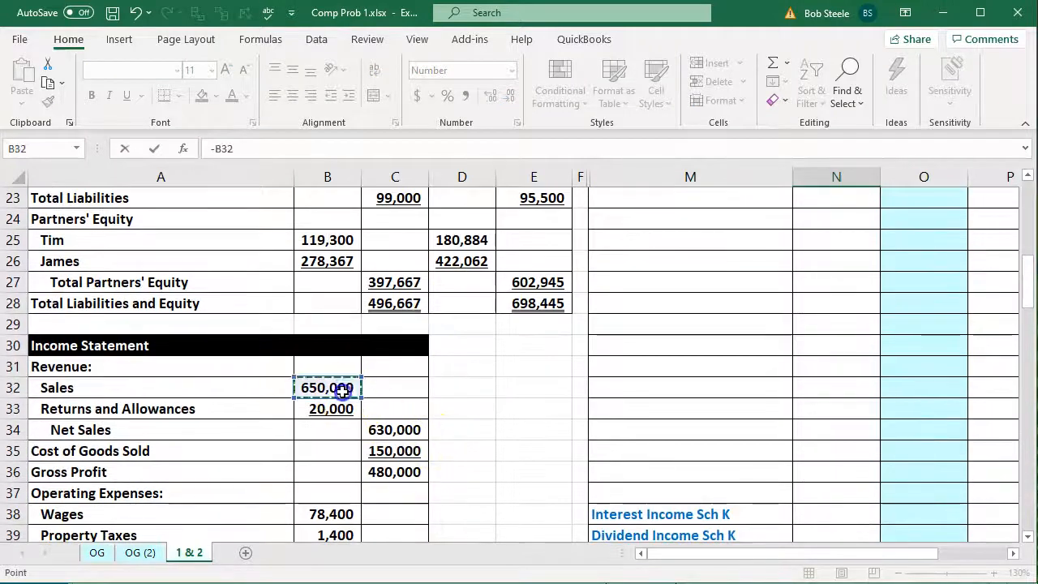
{"action": "key", "text": "Return"}
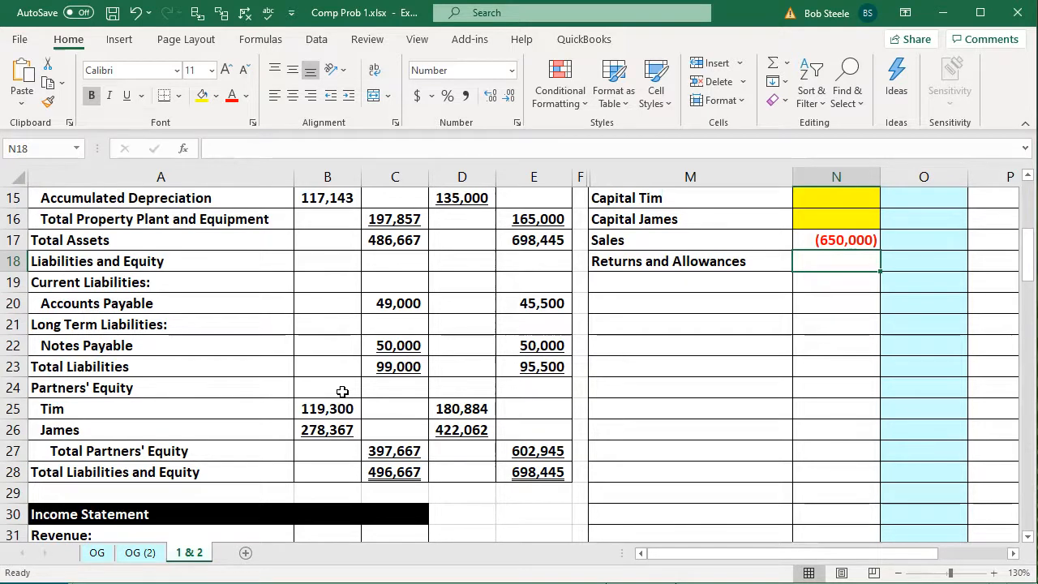
Link the Returns and Allowances balance in N18 to the income statement amount in B33.
{"action": "type", "text": "="}
{"action": "scroll", "coordinate": [343, 392], "scroll_direction": "down", "scroll_amount": 2}
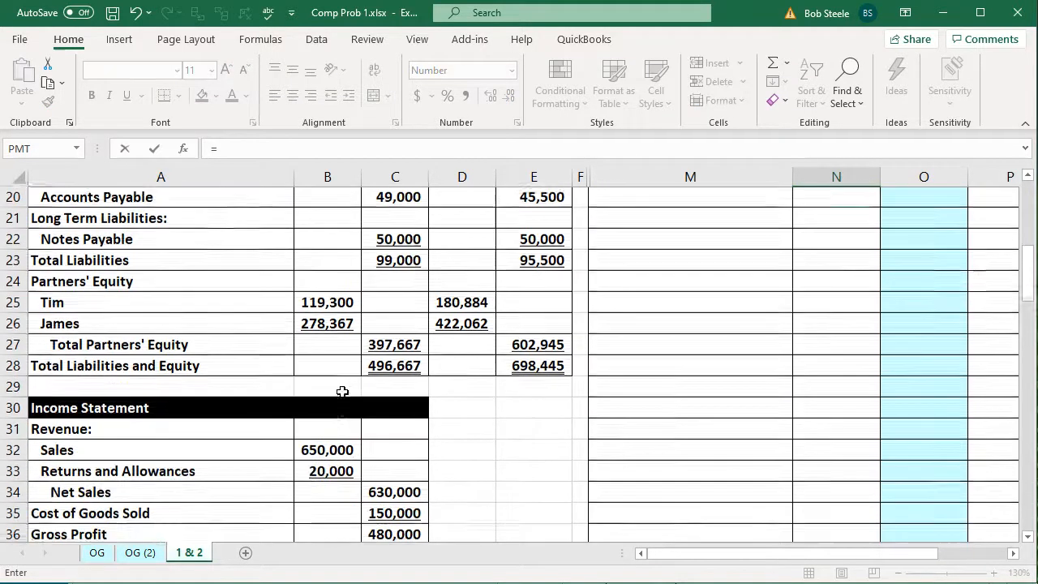
{"action": "left_click", "coordinate": [347, 452]}
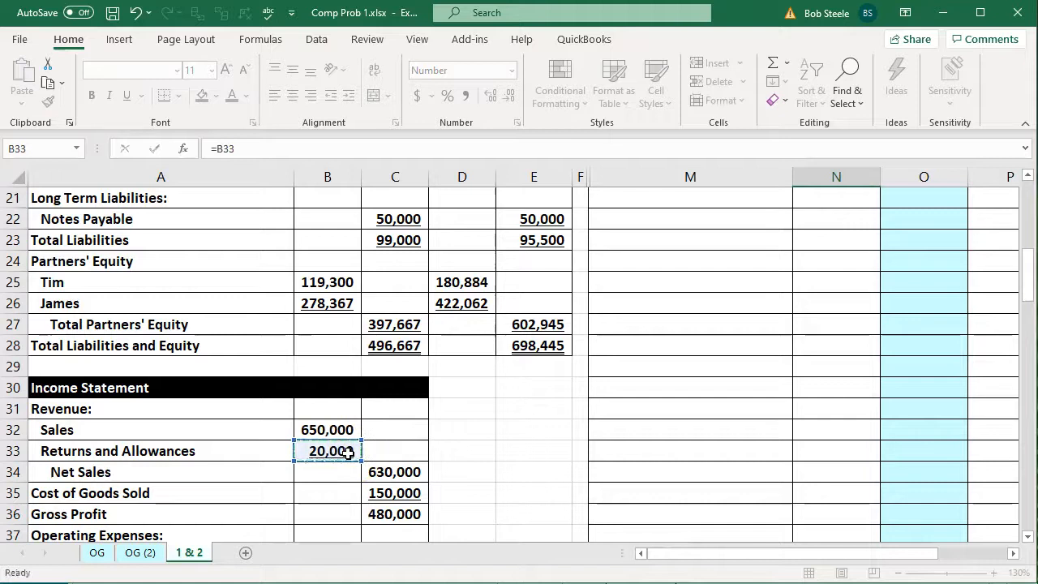
{"action": "key", "text": "Return"}
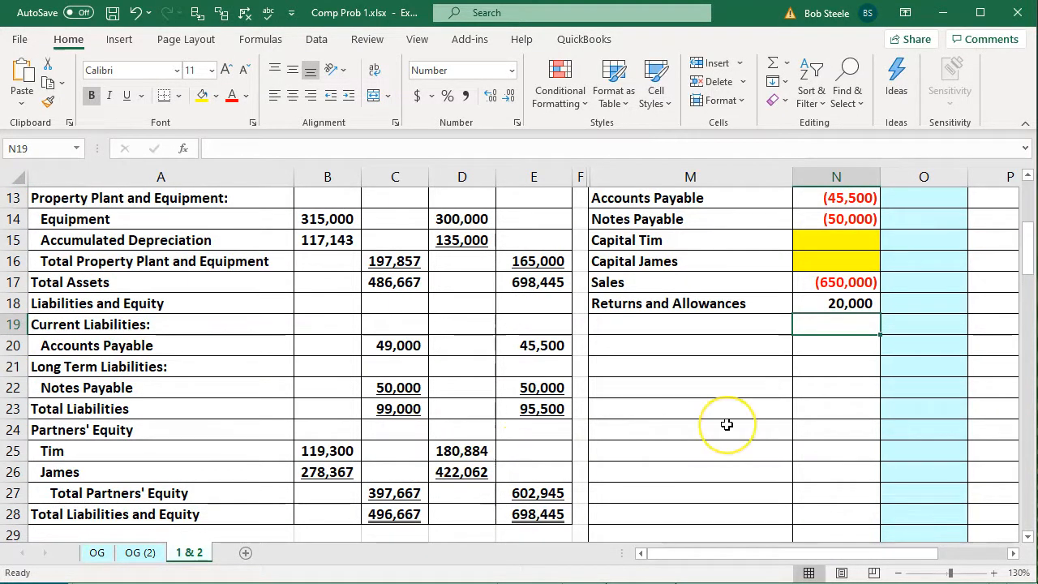
Link account name cell M19 to the Cost of Goods Sold label in A35.
{"action": "left_click", "coordinate": [622, 320]}
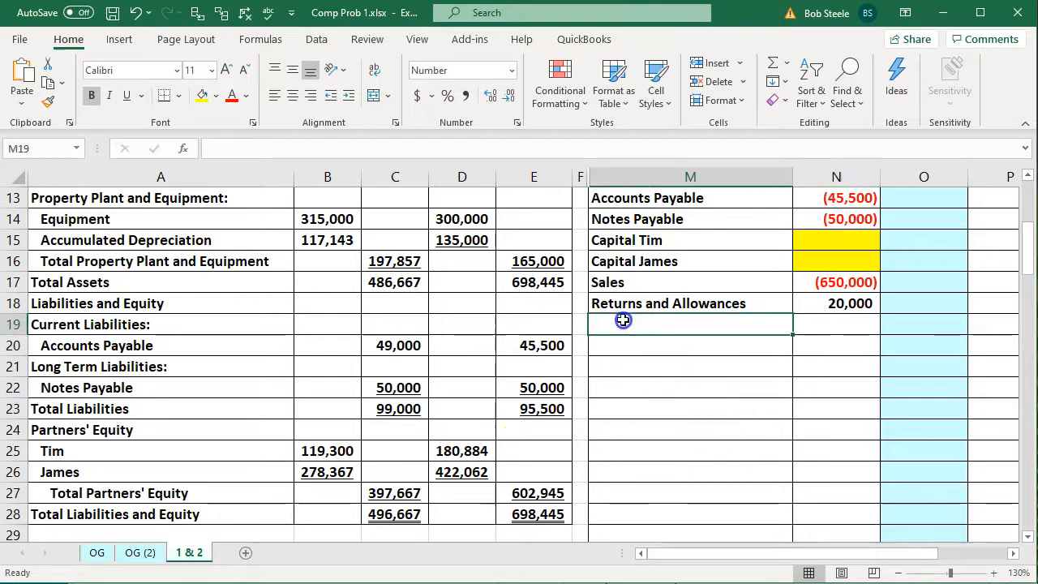
{"action": "type", "text": "="}
{"action": "key", "text": "Down"}
{"action": "key", "text": "Down"}
{"action": "key", "text": "Down"}
{"action": "key", "text": "Down"}
{"action": "key", "text": "Down"}
{"action": "key", "text": "Down"}
{"action": "key", "text": "Down"}
{"action": "key", "text": "Down"}
{"action": "key", "text": "Down"}
{"action": "key", "text": "Down"}
{"action": "key", "text": "Down"}
{"action": "key", "text": "Down"}
{"action": "key", "text": "Down"}
{"action": "key", "text": "Down"}
{"action": "key", "text": "Down"}
{"action": "key", "text": "Down"}
{"action": "key", "text": "Down"}
{"action": "key", "text": "Down"}
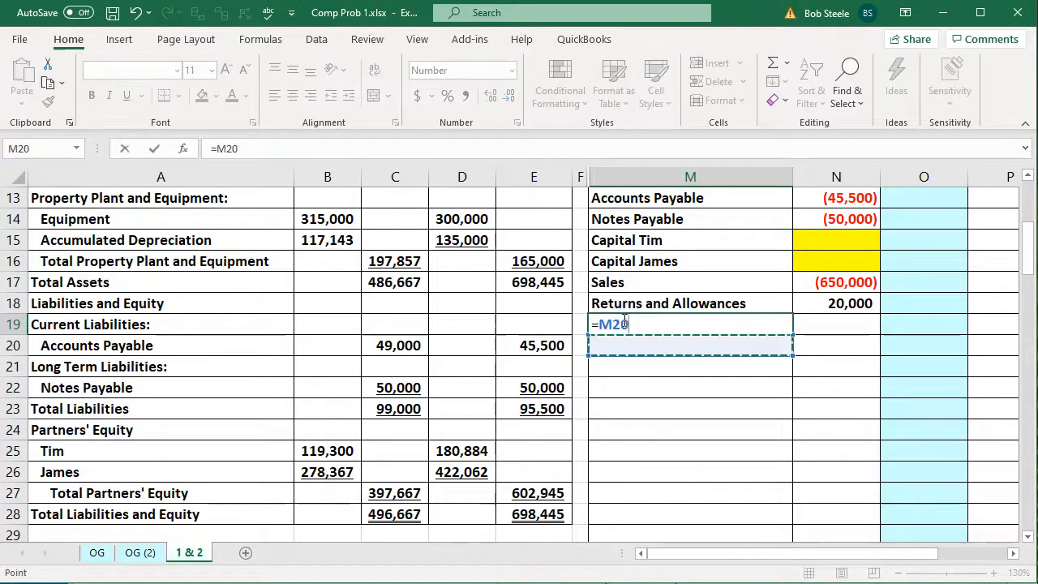
{"action": "key", "text": "Down"}
{"action": "key", "text": "Left"}
{"action": "key", "text": "Left"}
{"action": "key", "text": "Left"}
{"action": "key", "text": "Left"}
{"action": "key", "text": "Left"}
{"action": "key", "text": "Left"}
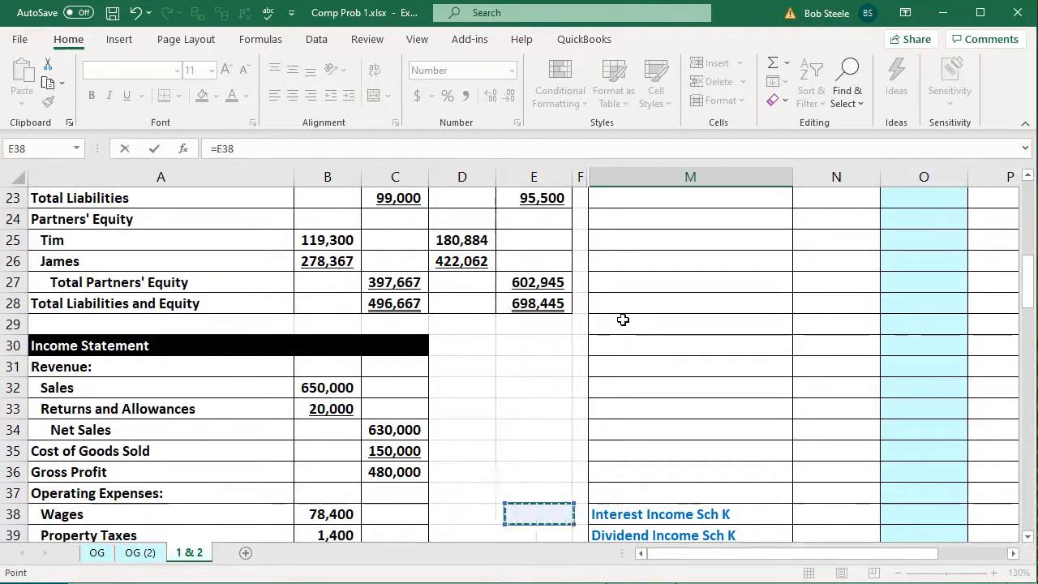
{"action": "key", "text": "Up"}
{"action": "key", "text": "Up"}
{"action": "key", "text": "Up"}
{"action": "key", "text": "Return"}
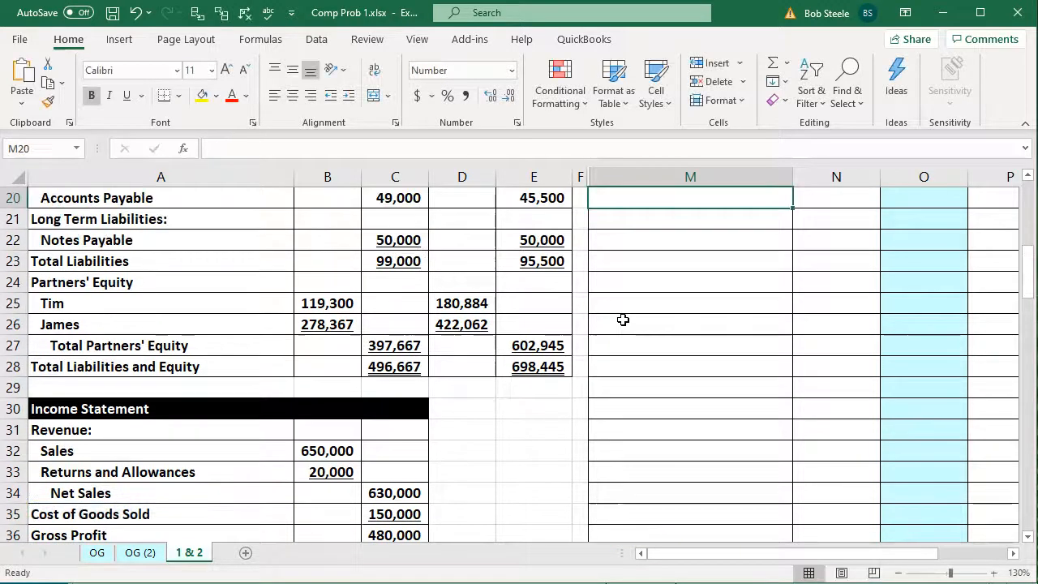
Link the Cost of Goods Sold balance in N19 to the income statement amount in C35.
{"action": "key", "text": "Up"}
{"action": "key", "text": "Right"}
{"action": "type", "text": "="}
{"action": "key", "text": "Down"}
{"action": "key", "text": "Down"}
{"action": "key", "text": "Down"}
{"action": "key", "text": "Down"}
{"action": "key", "text": "Down"}
{"action": "key", "text": "Down"}
{"action": "key", "text": "Down"}
{"action": "key", "text": "Down"}
{"action": "key", "text": "Down"}
{"action": "key", "text": "Down"}
{"action": "key", "text": "Down"}
{"action": "key", "text": "Down"}
{"action": "key", "text": "Down"}
{"action": "key", "text": "Down"}
{"action": "key", "text": "Down"}
{"action": "key", "text": "Down"}
{"action": "key", "text": "Down"}
{"action": "key", "text": "Down"}
{"action": "key", "text": "Down"}
{"action": "key", "text": "Down"}
{"action": "key", "text": "Down"}
{"action": "key", "text": "Down"}
{"action": "key", "text": "Left"}
{"action": "key", "text": "Left"}
{"action": "key", "text": "Left"}
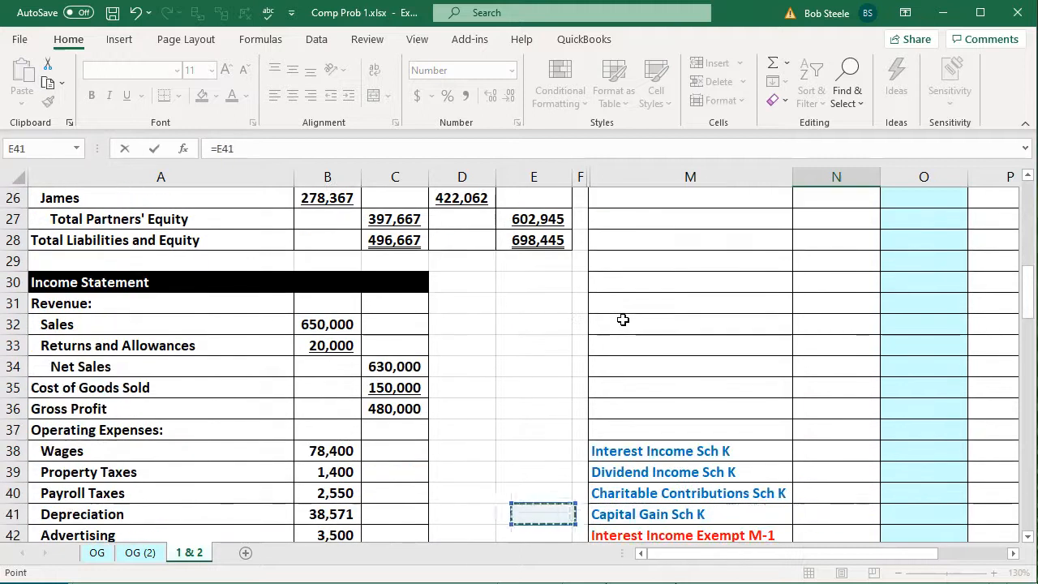
{"action": "key", "text": "Down"}
{"action": "key", "text": "Down"}
{"action": "key", "text": "Up"}
{"action": "key", "text": "Up"}
{"action": "key", "text": "Up"}
{"action": "key", "text": "Up"}
{"action": "key", "text": "Up"}
{"action": "key", "text": "Up"}
{"action": "key", "text": "Up"}
{"action": "key", "text": "Up"}
{"action": "key", "text": "Left"}
{"action": "key", "text": "Left"}
{"action": "key", "text": "Return"}
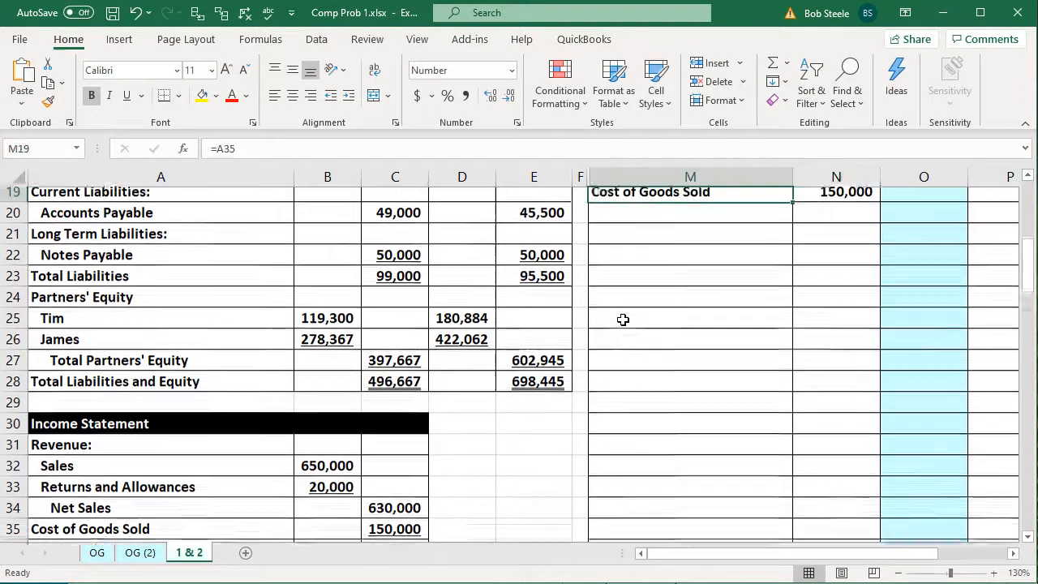
Link account name cell M20 to the Wages label in A38, the first operating expense.
{"action": "type", "text": "="}
{"action": "key", "text": "Down"}
{"action": "key", "text": "Down"}
{"action": "key", "text": "Down"}
{"action": "key", "text": "Down"}
{"action": "key", "text": "Down"}
{"action": "key", "text": "Down"}
{"action": "key", "text": "Down"}
{"action": "key", "text": "Down"}
{"action": "key", "text": "Down"}
{"action": "key", "text": "Down"}
{"action": "key", "text": "Down"}
{"action": "key", "text": "Down"}
{"action": "key", "text": "Down"}
{"action": "key", "text": "Down"}
{"action": "key", "text": "Down"}
{"action": "key", "text": "Down"}
{"action": "key", "text": "Down"}
{"action": "key", "text": "Down"}
{"action": "key", "text": "Down"}
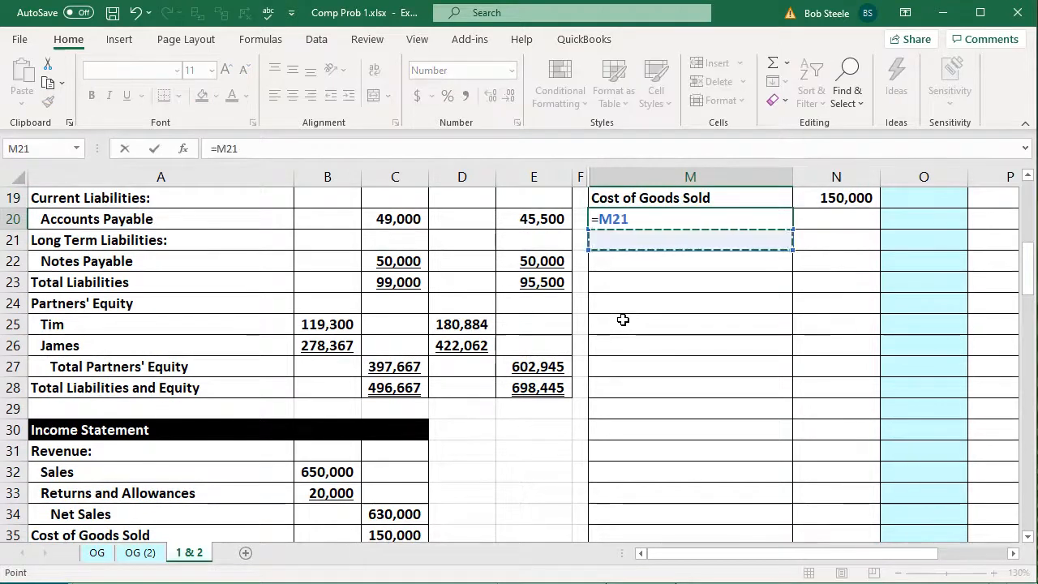
{"action": "key", "text": "Left"}
{"action": "key", "text": "Left"}
{"action": "key", "text": "Left"}
{"action": "key", "text": "Left"}
{"action": "key", "text": "Left"}
{"action": "key", "text": "Left"}
{"action": "key", "text": "Up"}
{"action": "key", "text": "Up"}
{"action": "key", "text": "Up"}
{"action": "key", "text": "Up"}
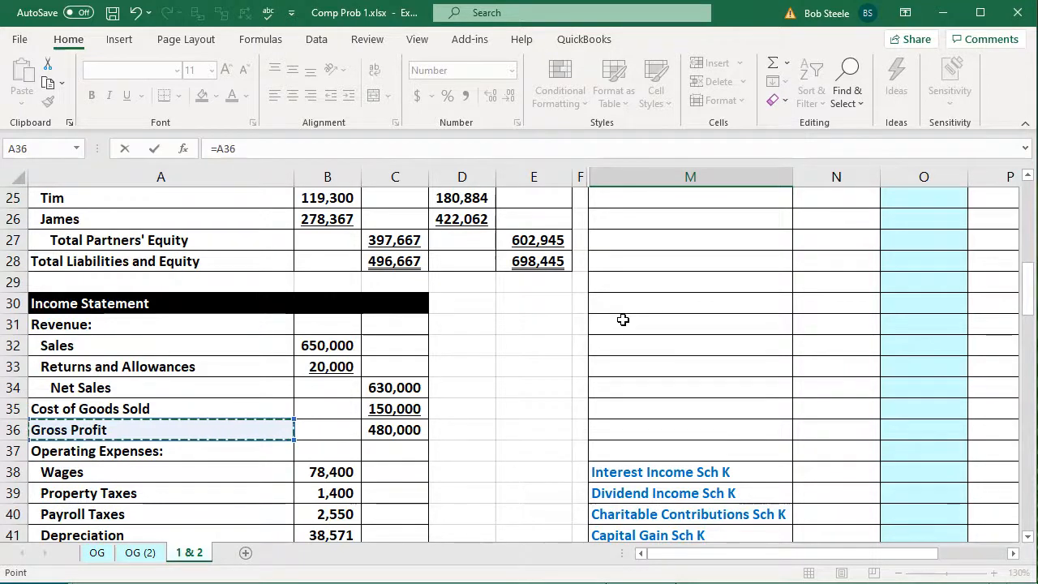
{"action": "key", "text": "Down"}
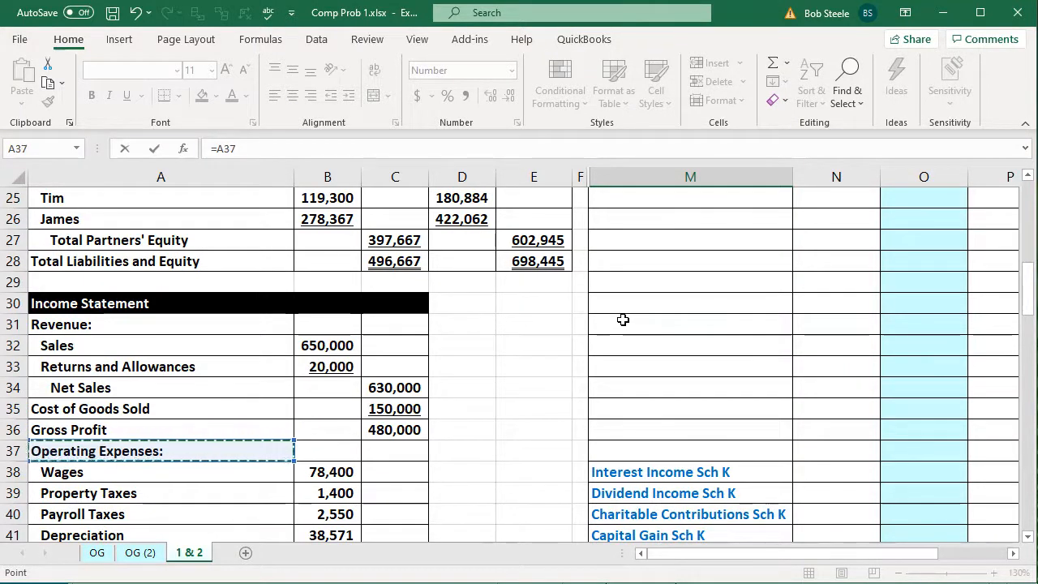
{"action": "key", "text": "Down"}
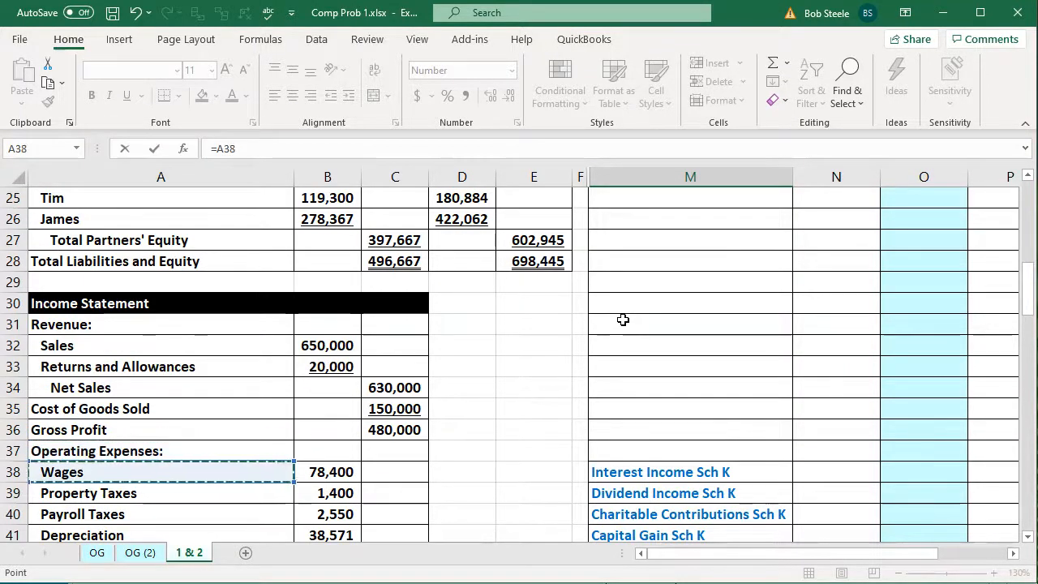
{"action": "scroll", "coordinate": [623, 319], "scroll_direction": "down", "scroll_amount": 3}
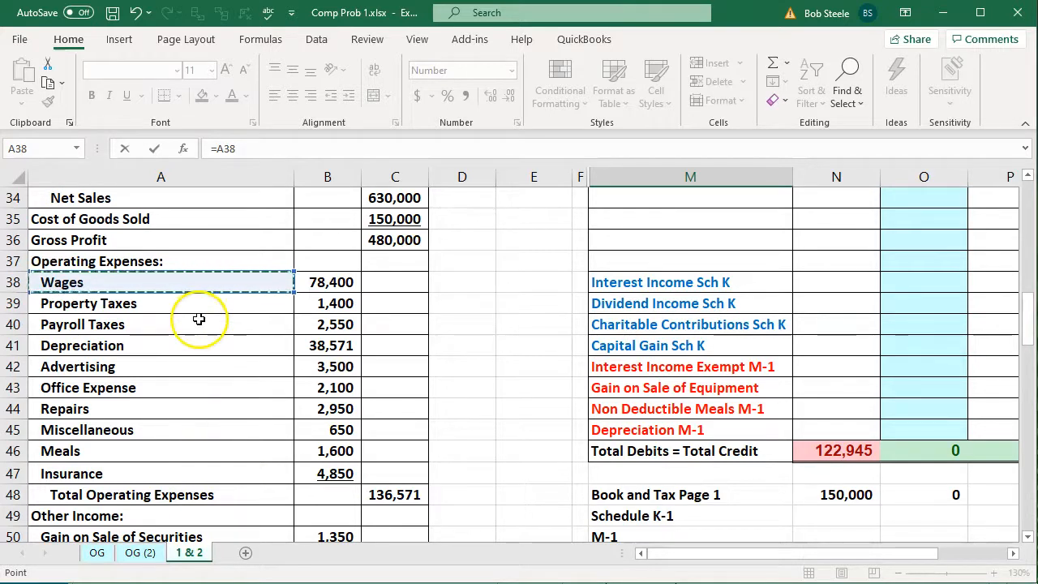
{"action": "key", "text": "Return"}
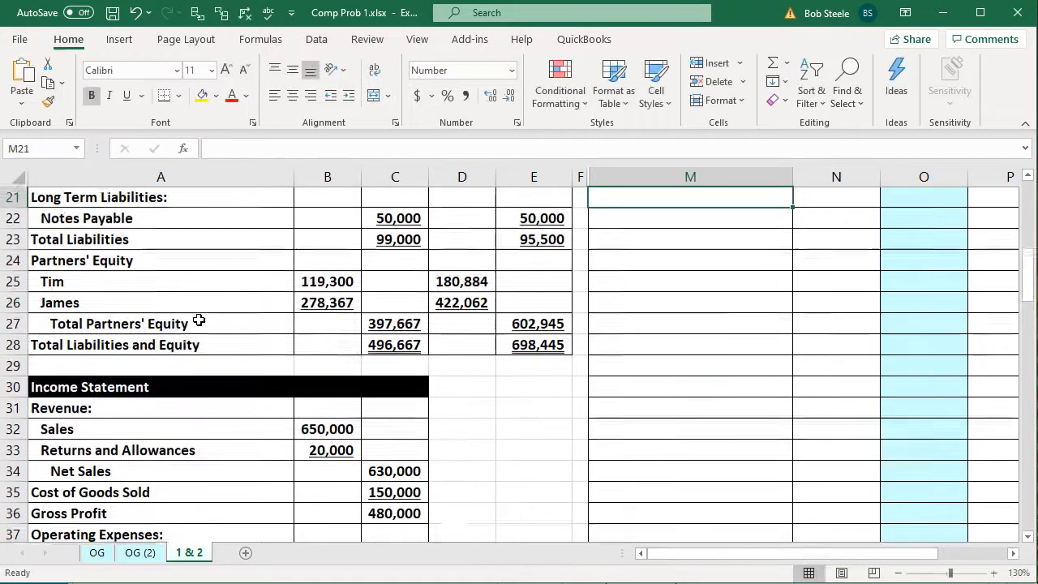
Fill the Wages name link in M20 down through M30 to bring in the remaining operating expense names.
{"action": "scroll", "coordinate": [199, 319], "scroll_direction": "up", "scroll_amount": 2}
{"action": "left_click", "coordinate": [736, 299]}
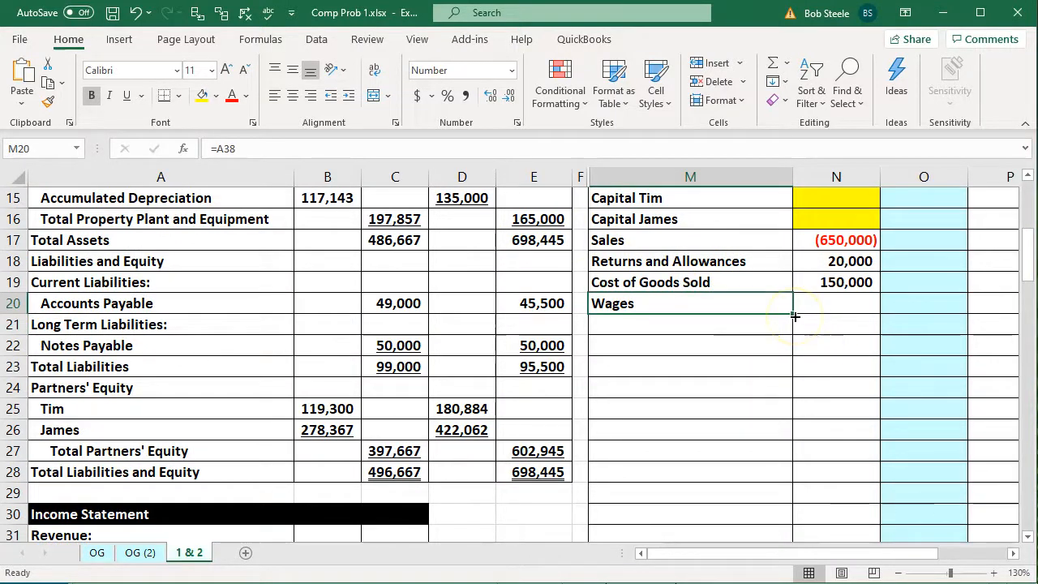
{"action": "left_click_drag", "start_coordinate": [794, 316], "coordinate": [776, 519]}
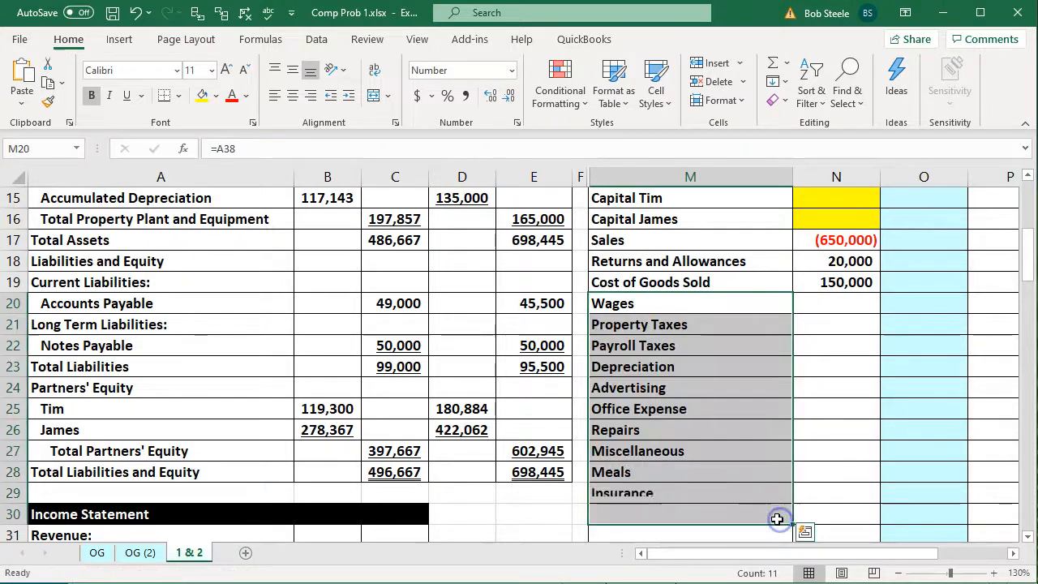
{"action": "scroll", "coordinate": [730, 483], "scroll_direction": "down", "scroll_amount": 1}
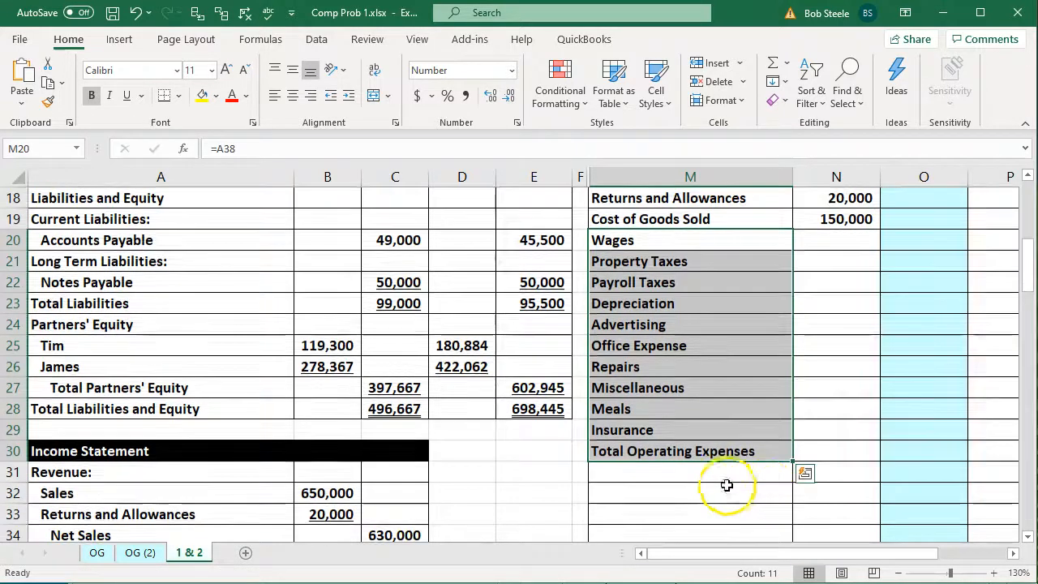
Remove the Total Operating Expenses label from M30, overwriting it with 0.
{"action": "left_click", "coordinate": [703, 452]}
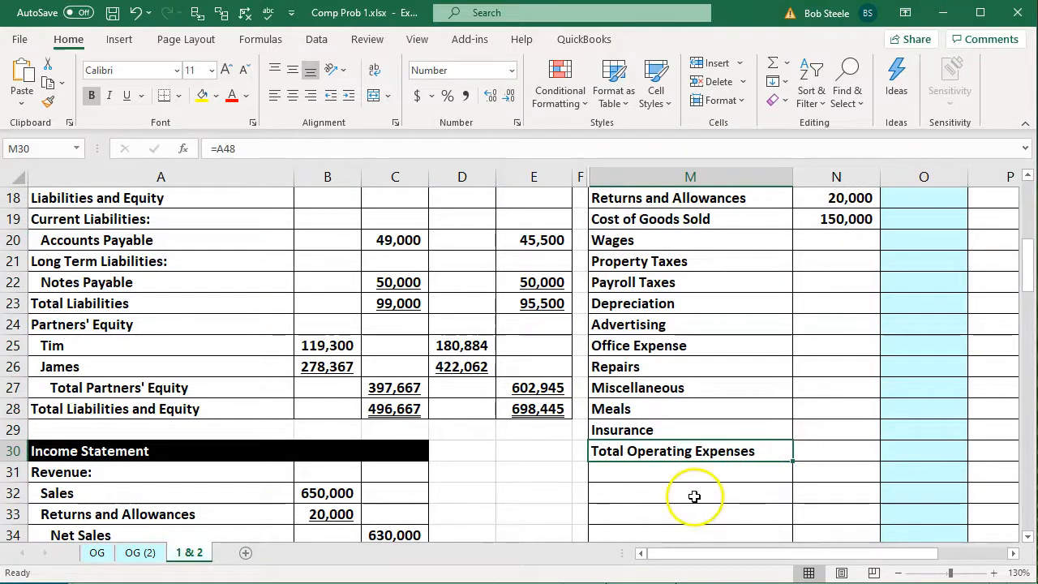
{"action": "key", "text": "Delete"}
{"action": "type", "text": "0"}
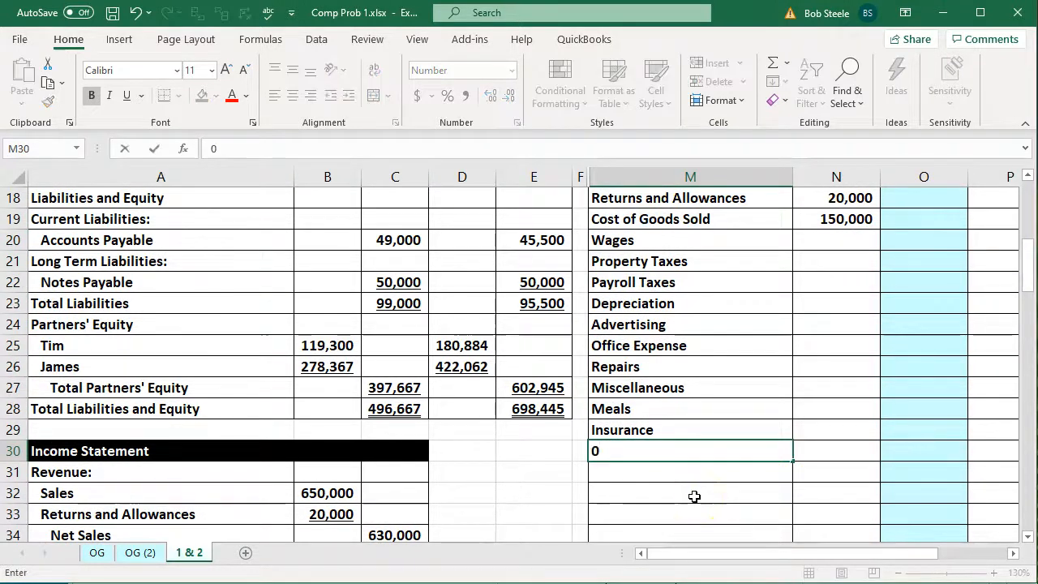
Link the Wages balance in N20 to the income statement amount in B38.
{"action": "key", "text": "Right"}
{"action": "key", "text": "Up"}
{"action": "key", "text": "Up"}
{"action": "key", "text": "Up"}
{"action": "key", "text": "Up"}
{"action": "key", "text": "Up"}
{"action": "key", "text": "Up"}
{"action": "key", "text": "Up"}
{"action": "key", "text": "Up"}
{"action": "key", "text": "Up"}
{"action": "key", "text": "Up"}
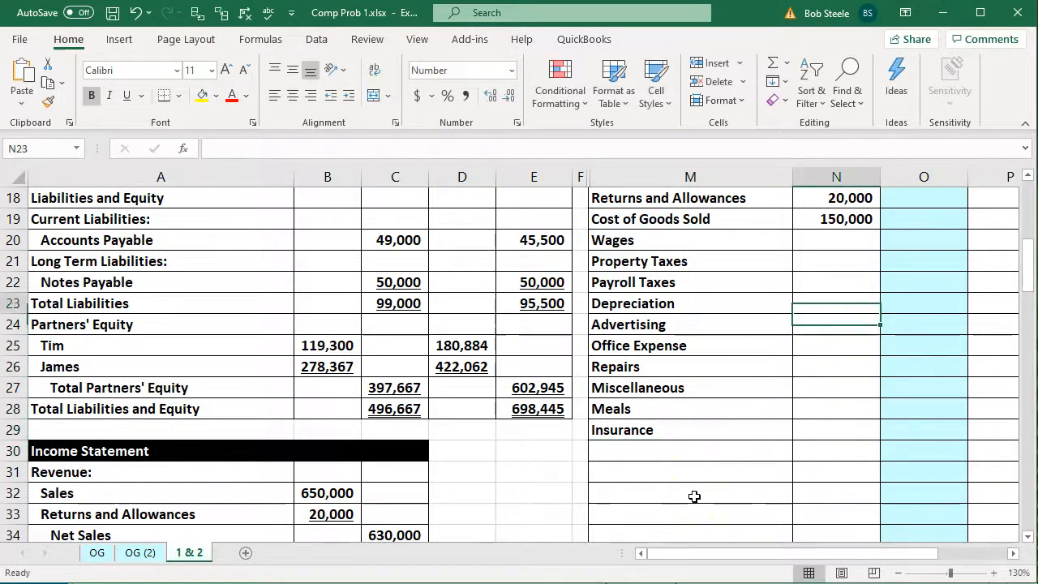
{"action": "type", "text": "="}
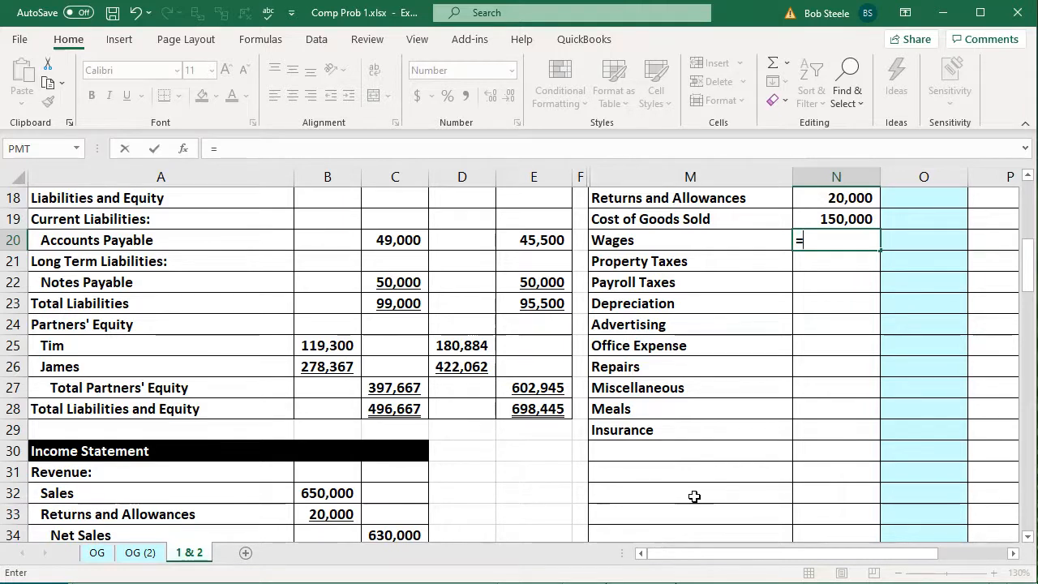
{"action": "key", "text": "Down"}
{"action": "key", "text": "Down"}
{"action": "key", "text": "Down"}
{"action": "key", "text": "Down"}
{"action": "key", "text": "Down"}
{"action": "key", "text": "Down"}
{"action": "key", "text": "Down"}
{"action": "key", "text": "Down"}
{"action": "key", "text": "Down"}
{"action": "key", "text": "Down"}
{"action": "key", "text": "Down"}
{"action": "key", "text": "Down"}
{"action": "key", "text": "Down"}
{"action": "key", "text": "Down"}
{"action": "key", "text": "Down"}
{"action": "key", "text": "Down"}
{"action": "key", "text": "Down"}
{"action": "key", "text": "Down"}
{"action": "key", "text": "Down"}
{"action": "key", "text": "Down"}
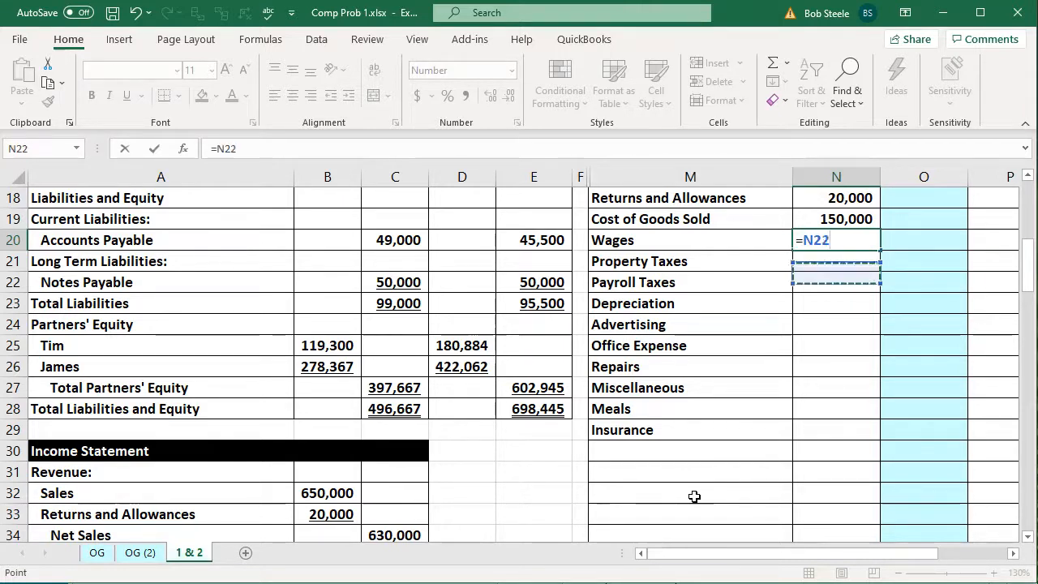
{"action": "key", "text": "Left"}
{"action": "key", "text": "Left"}
{"action": "key", "text": "Left"}
{"action": "key", "text": "Left"}
{"action": "key", "text": "Left"}
{"action": "key", "text": "Left"}
{"action": "key", "text": "Up"}
{"action": "key", "text": "Up"}
{"action": "key", "text": "Up"}
{"action": "key", "text": "Up"}
{"action": "key", "text": "Up"}
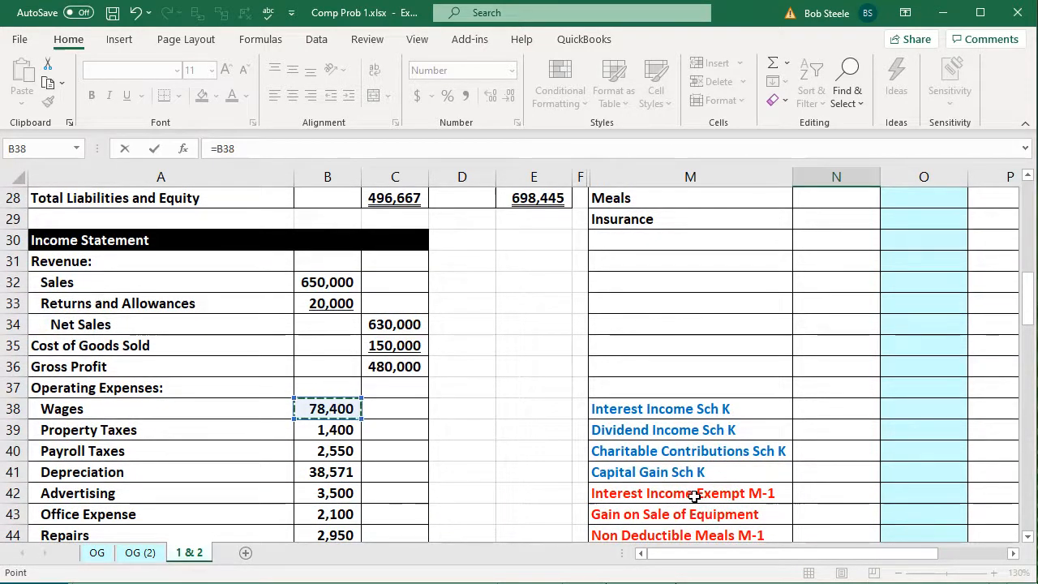
{"action": "scroll", "coordinate": [463, 472], "scroll_direction": "down", "scroll_amount": 2}
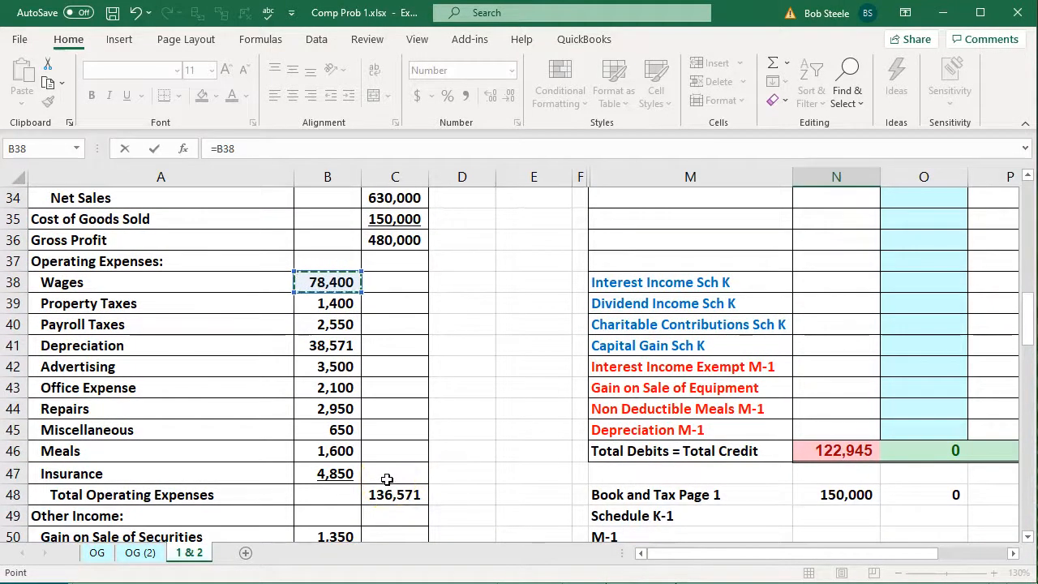
{"action": "key", "text": "Return"}
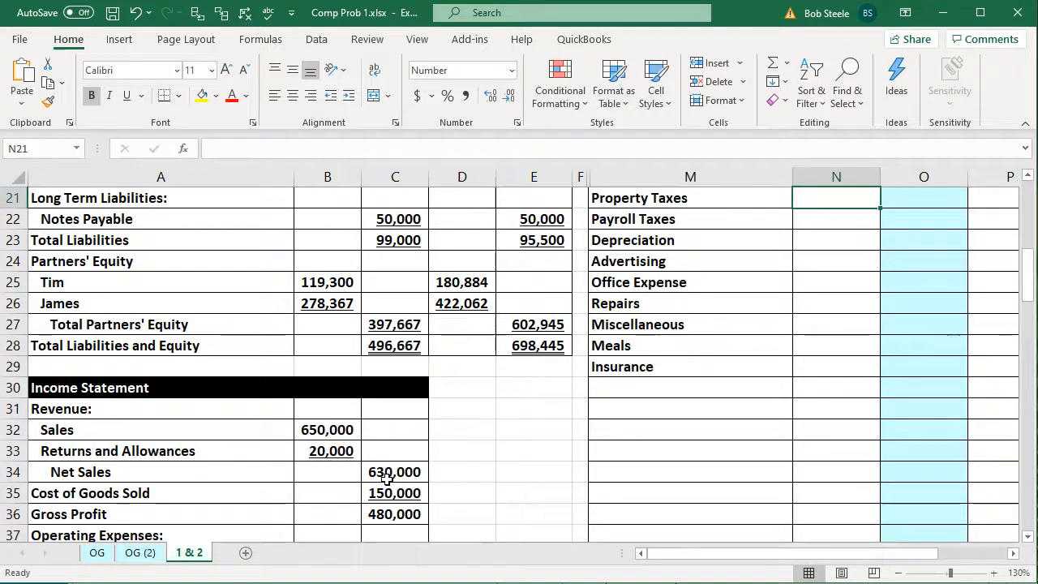
Fill the Wages balance link in N20 down through N29 to bring in the remaining operating expense amounts.
{"action": "left_click", "coordinate": [847, 244]}
{"action": "left_click", "coordinate": [883, 249]}
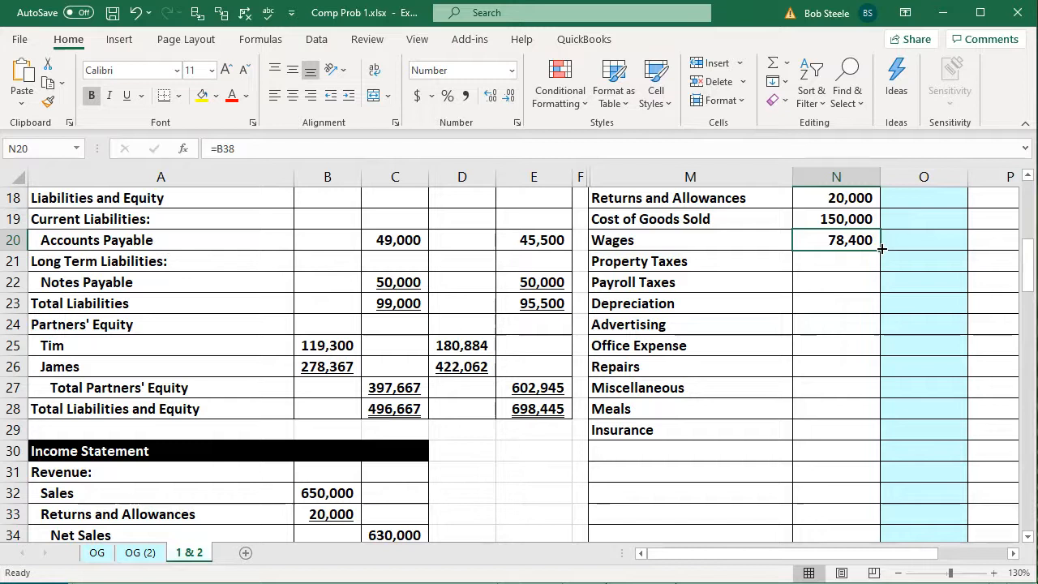
{"action": "left_click_drag", "start_coordinate": [880, 252], "coordinate": [883, 434]}
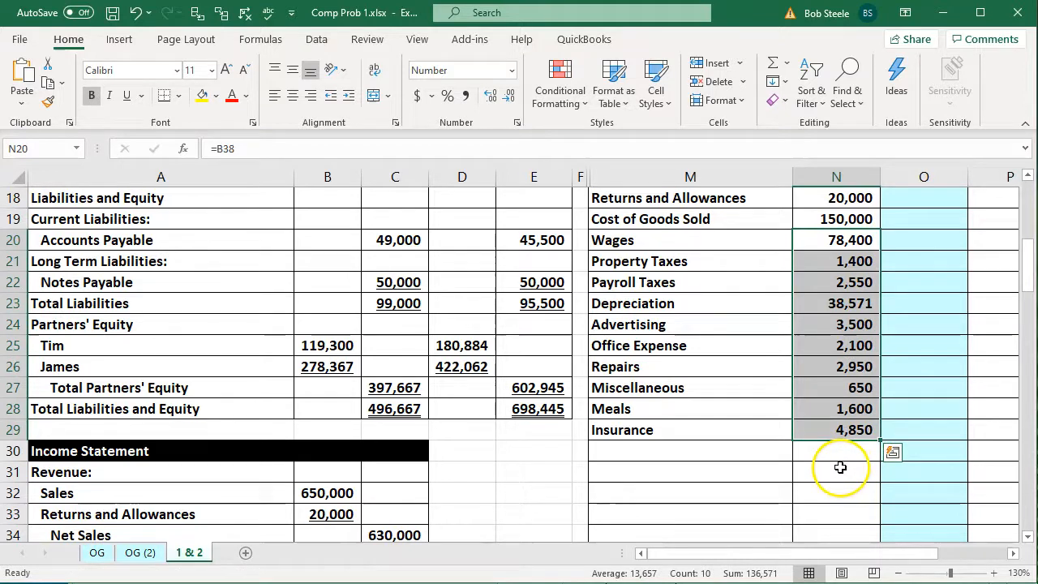
Link account name cell M30 to the Gain on Sale of Securities label in A50.
{"action": "left_click", "coordinate": [840, 467]}
{"action": "scroll", "coordinate": [839, 461], "scroll_direction": "down", "scroll_amount": 1}
{"action": "left_click", "coordinate": [691, 388]}
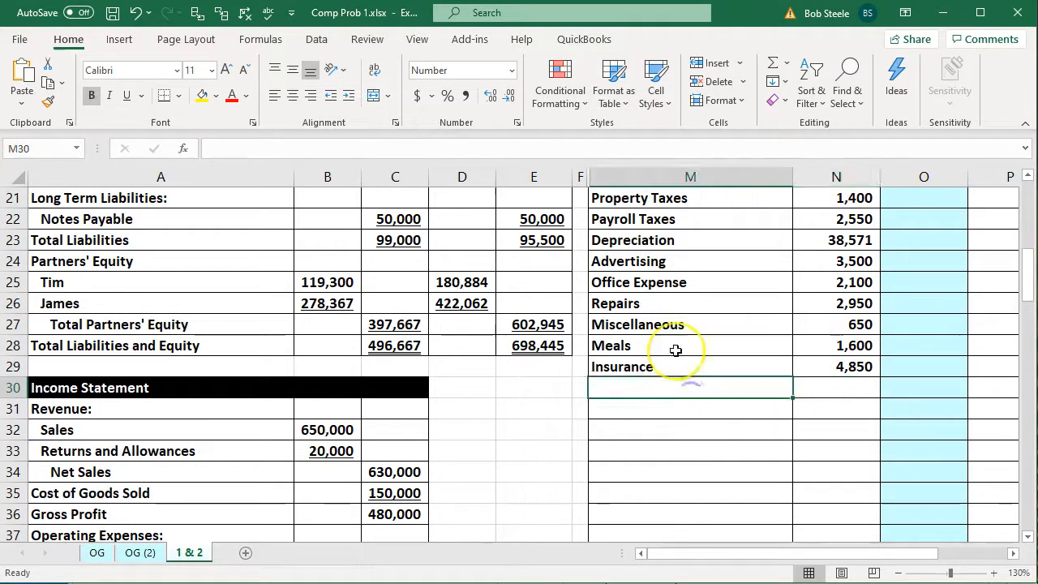
{"action": "type", "text": "="}
{"action": "scroll", "coordinate": [674, 353], "scroll_direction": "down", "scroll_amount": 6}
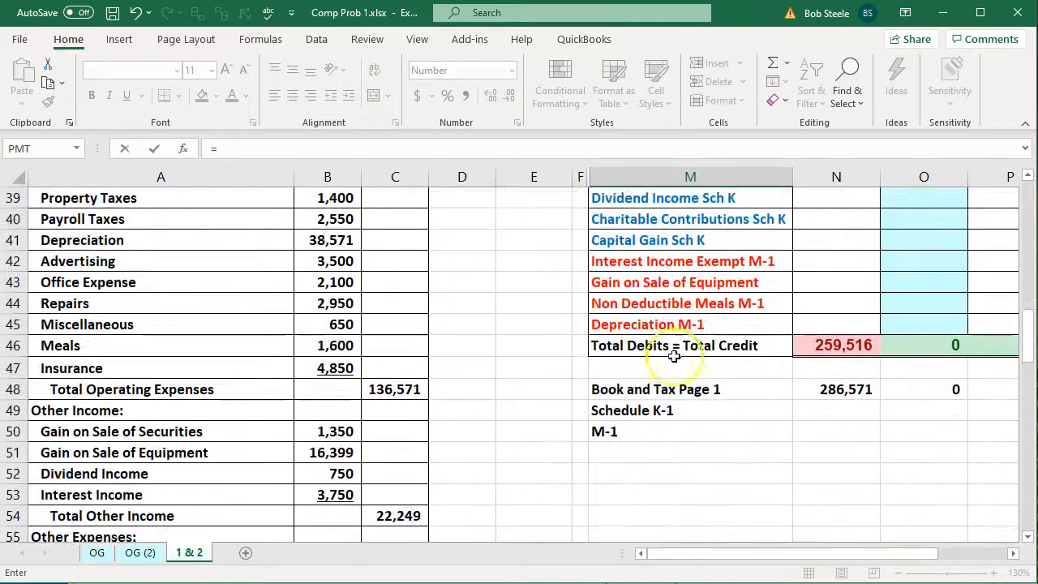
{"action": "left_click", "coordinate": [170, 430]}
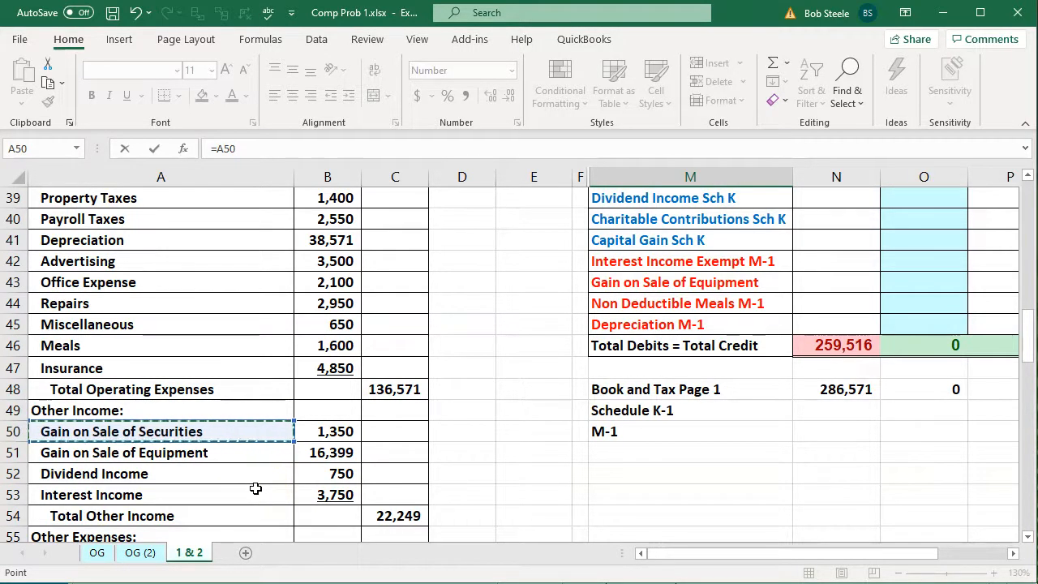
{"action": "key", "text": "Return"}
Fill the name link in M30 down through M33 to bring in the remaining other income names.
{"action": "scroll", "coordinate": [255, 488], "scroll_direction": "up", "scroll_amount": 2}
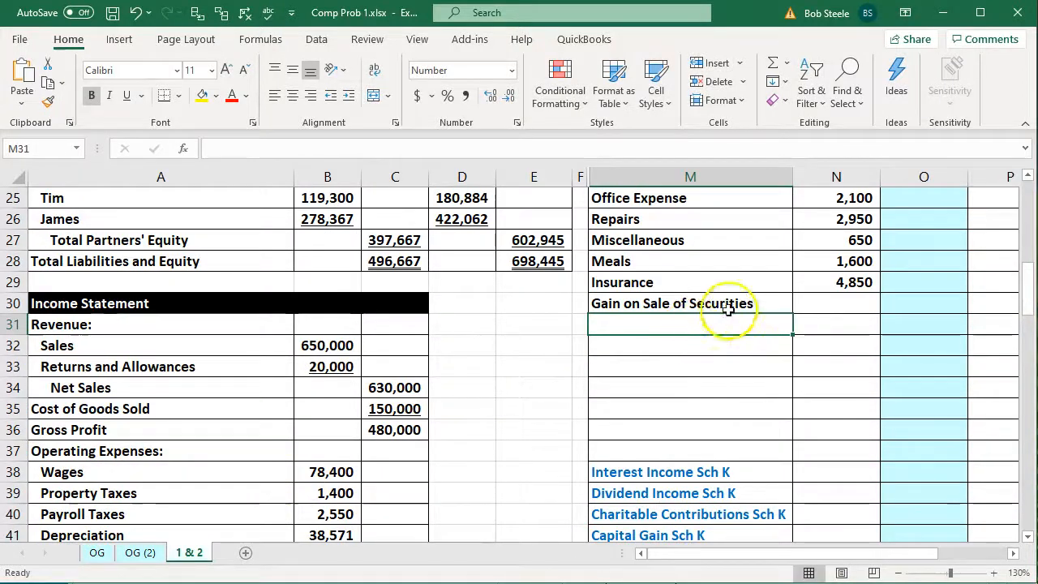
{"action": "left_click", "coordinate": [730, 306]}
{"action": "left_click_drag", "start_coordinate": [792, 314], "coordinate": [792, 387]}
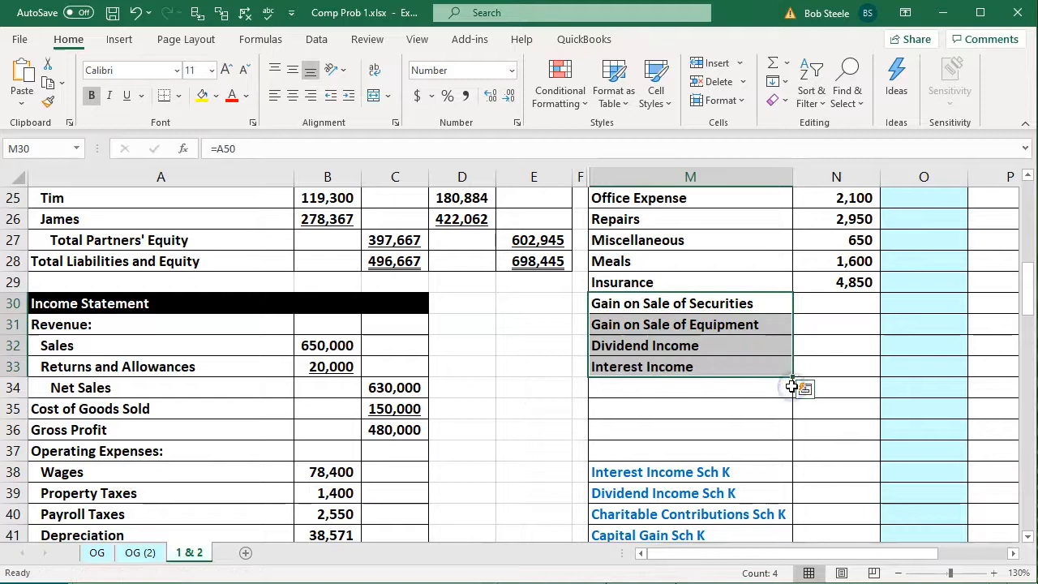
Link N30 to the negative of the Gain on Sale of Securities amount in B50 and fill it down through Interest Income in N33.
{"action": "left_click", "coordinate": [807, 305]}
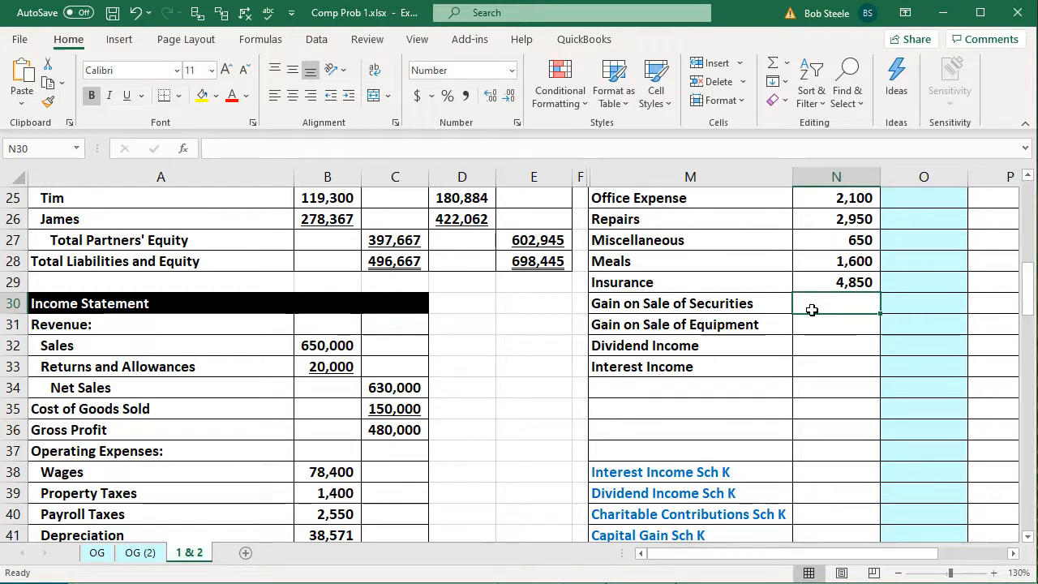
{"action": "type", "text": "-"}
{"action": "key", "text": "Down"}
{"action": "key", "text": "Down"}
{"action": "key", "text": "Down"}
{"action": "key", "text": "Down"}
{"action": "key", "text": "Down"}
{"action": "key", "text": "Down"}
{"action": "key", "text": "Down"}
{"action": "key", "text": "Down"}
{"action": "key", "text": "Down"}
{"action": "key", "text": "Down"}
{"action": "key", "text": "Down"}
{"action": "key", "text": "Down"}
{"action": "key", "text": "Down"}
{"action": "key", "text": "Down"}
{"action": "key", "text": "Down"}
{"action": "key", "text": "Down"}
{"action": "key", "text": "Down"}
{"action": "key", "text": "Down"}
{"action": "key", "text": "Down"}
{"action": "key", "text": "Down"}
{"action": "key", "text": "Down"}
{"action": "key", "text": "Down"}
{"action": "key", "text": "Down"}
{"action": "key", "text": "Left"}
{"action": "key", "text": "Left"}
{"action": "key", "text": "Left"}
{"action": "key", "text": "Left"}
{"action": "key", "text": "Left"}
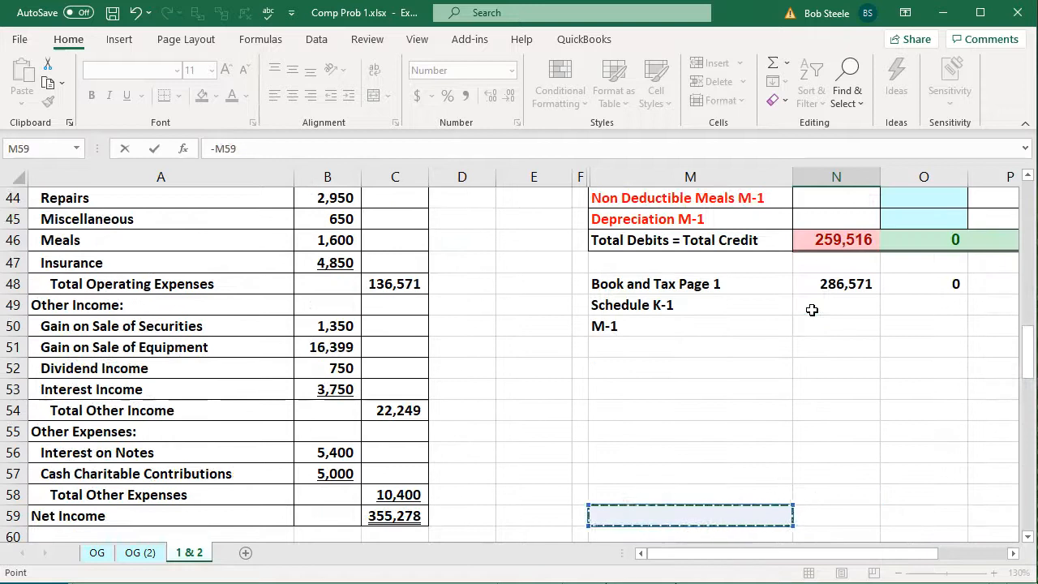
{"action": "key", "text": "Up"}
{"action": "key", "text": "Up"}
{"action": "key", "text": "Up"}
{"action": "key", "text": "Up"}
{"action": "key", "text": "Up"}
{"action": "key", "text": "Up"}
{"action": "key", "text": "Up"}
{"action": "key", "text": "Up"}
{"action": "key", "text": "Up"}
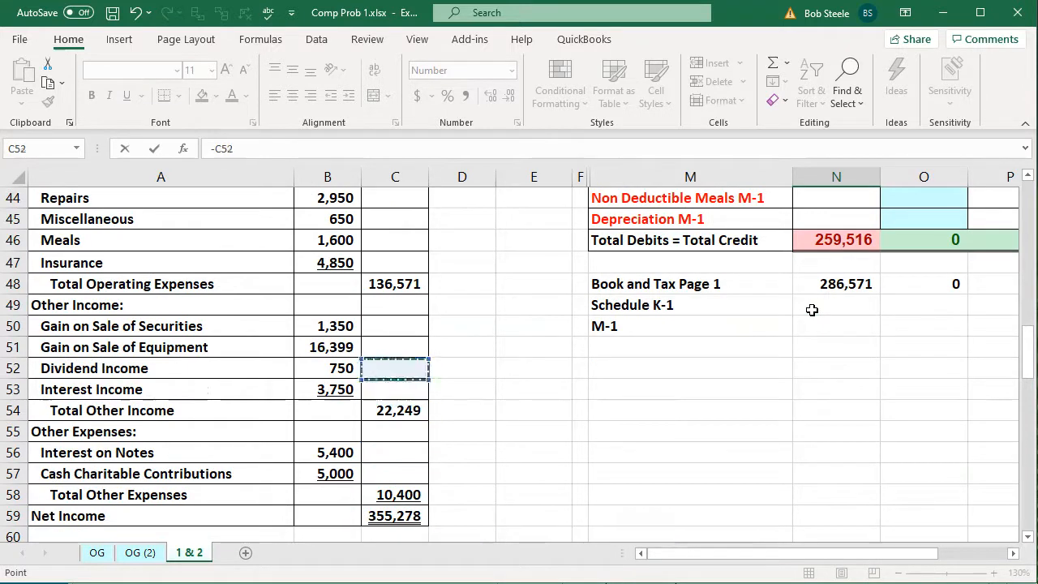
{"action": "key", "text": "Left"}
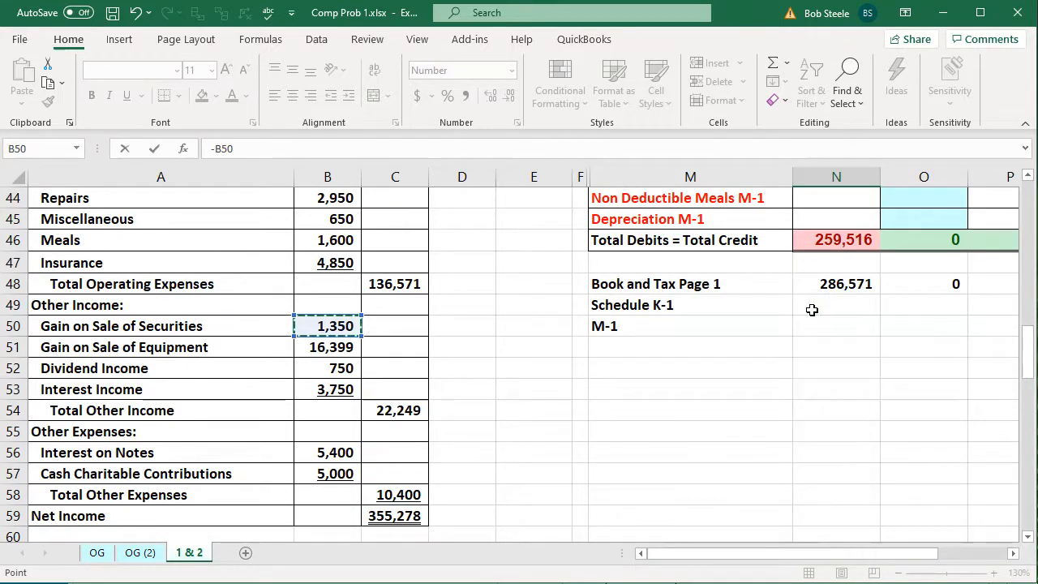
{"action": "key", "text": "Return"}
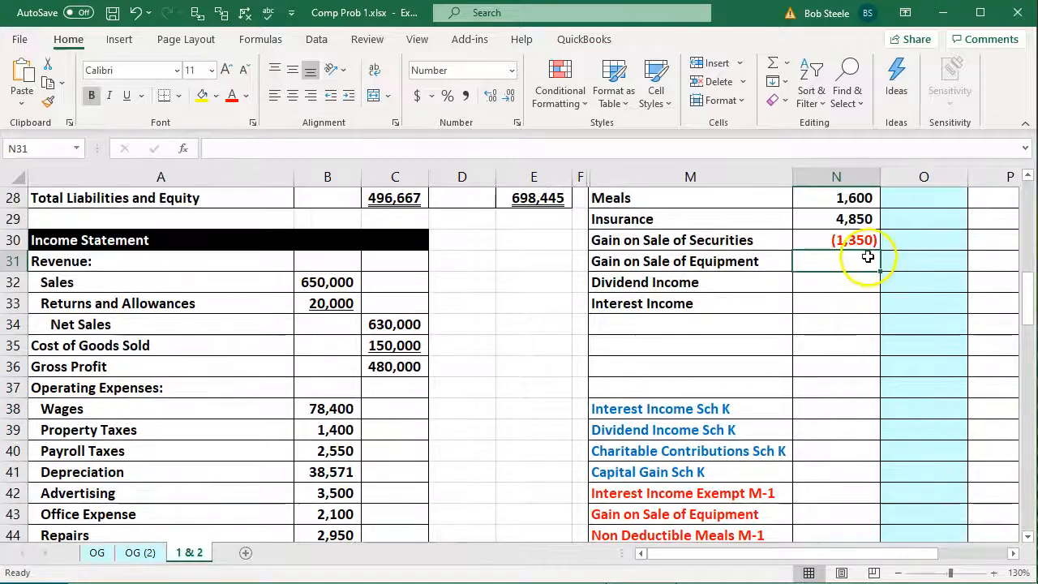
{"action": "left_click", "coordinate": [862, 241]}
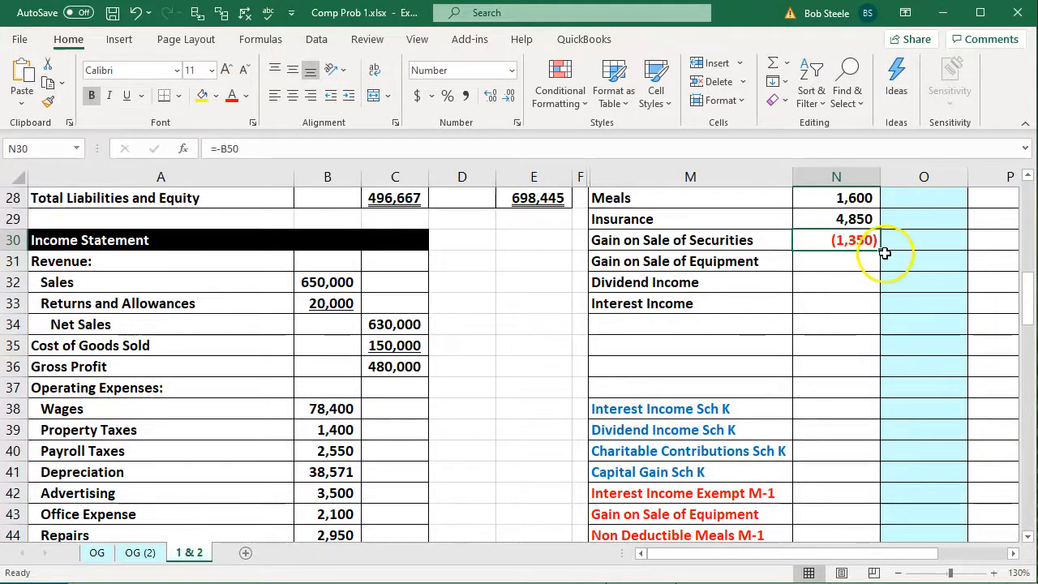
{"action": "left_click_drag", "start_coordinate": [879, 251], "coordinate": [877, 304]}
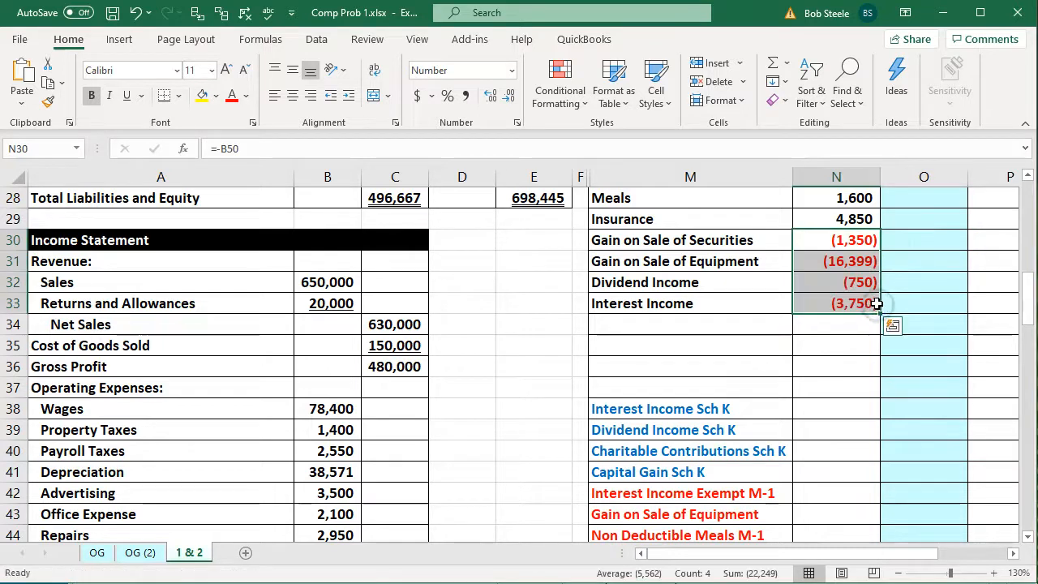
Link account name cell M34 to the Interest on Notes label in A56 and fill it down to M35 for Cash Charitable Contributions.
{"action": "left_click", "coordinate": [657, 322]}
{"action": "type", "text": "="}
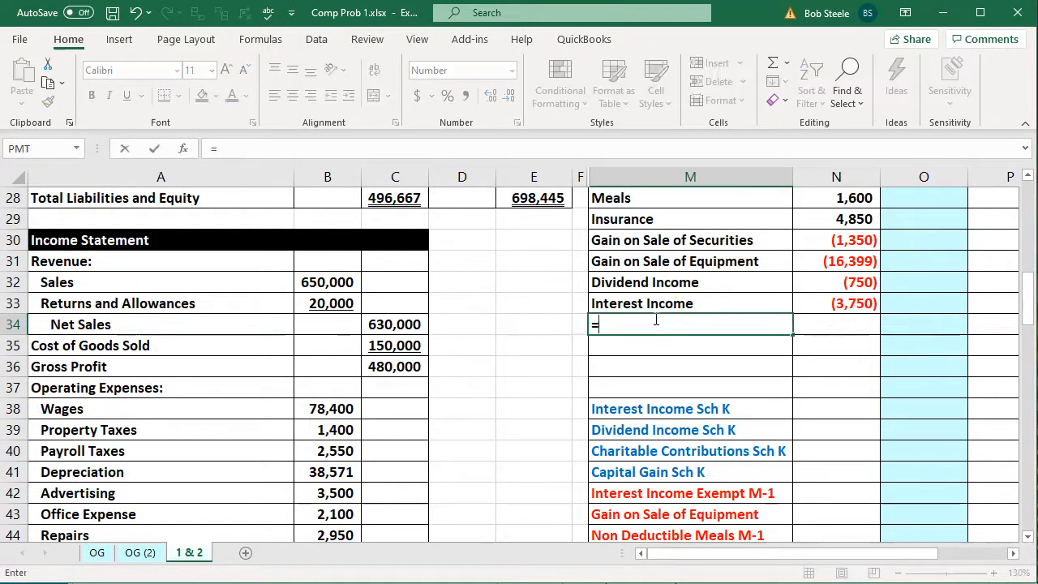
{"action": "key", "text": "Down"}
{"action": "key", "text": "Down"}
{"action": "key", "text": "Down"}
{"action": "key", "text": "Down"}
{"action": "key", "text": "Down"}
{"action": "key", "text": "Down"}
{"action": "key", "text": "Down"}
{"action": "key", "text": "Down"}
{"action": "key", "text": "Down"}
{"action": "key", "text": "Down"}
{"action": "key", "text": "Down"}
{"action": "key", "text": "Down"}
{"action": "key", "text": "Down"}
{"action": "key", "text": "Down"}
{"action": "key", "text": "Down"}
{"action": "key", "text": "Down"}
{"action": "key", "text": "Down"}
{"action": "key", "text": "Down"}
{"action": "key", "text": "Down"}
{"action": "key", "text": "Down"}
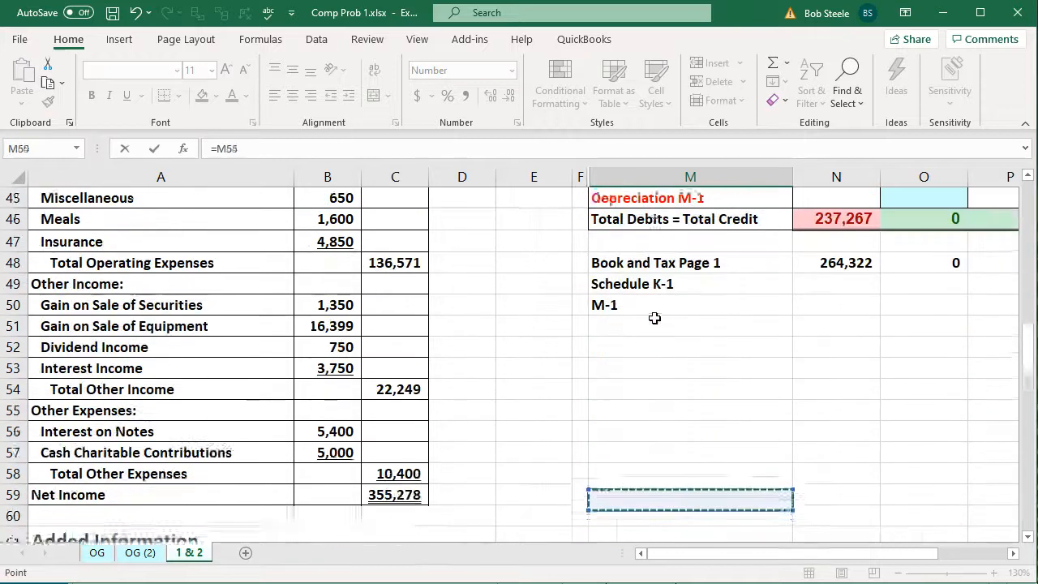
{"action": "key", "text": "Left"}
{"action": "key", "text": "Left"}
{"action": "key", "text": "Left"}
{"action": "key", "text": "Left"}
{"action": "key", "text": "Left"}
{"action": "key", "text": "Left"}
{"action": "key", "text": "Up"}
{"action": "key", "text": "Up"}
{"action": "key", "text": "Up"}
{"action": "key", "text": "Up"}
{"action": "key", "text": "Up"}
{"action": "key", "text": "Up"}
{"action": "key", "text": "Up"}
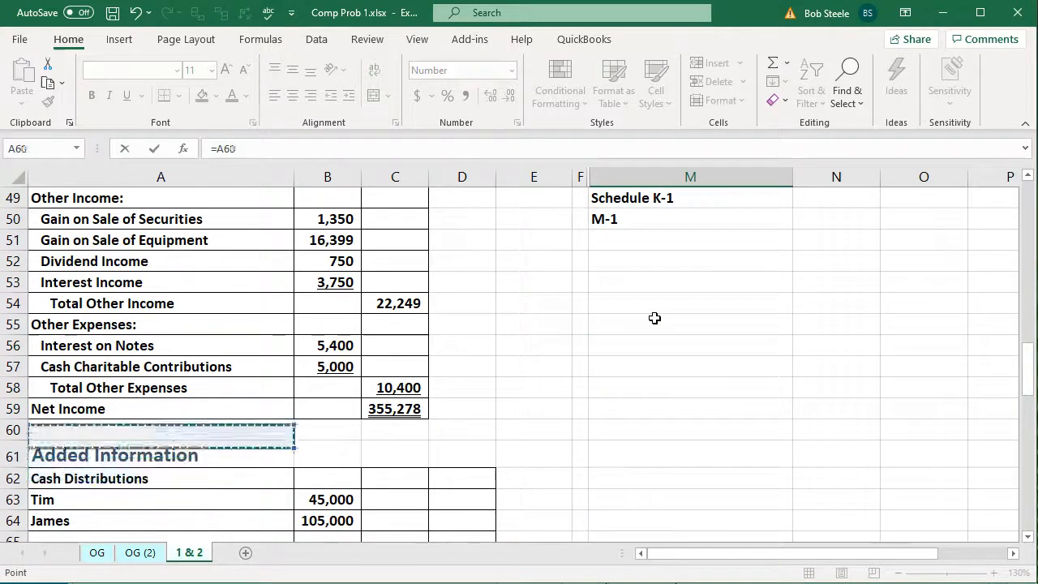
{"action": "key", "text": "Up"}
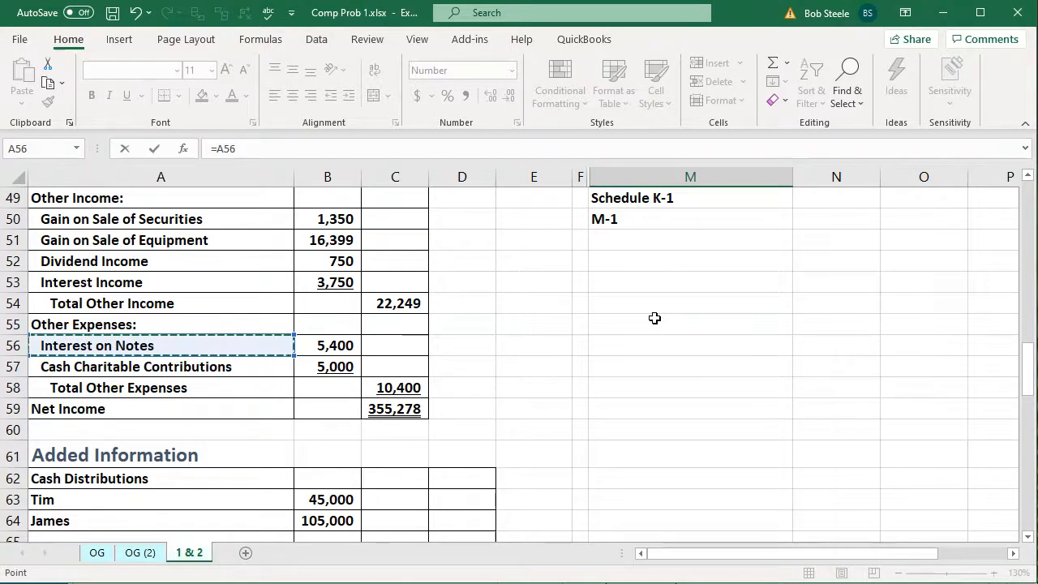
{"action": "key", "text": "Return"}
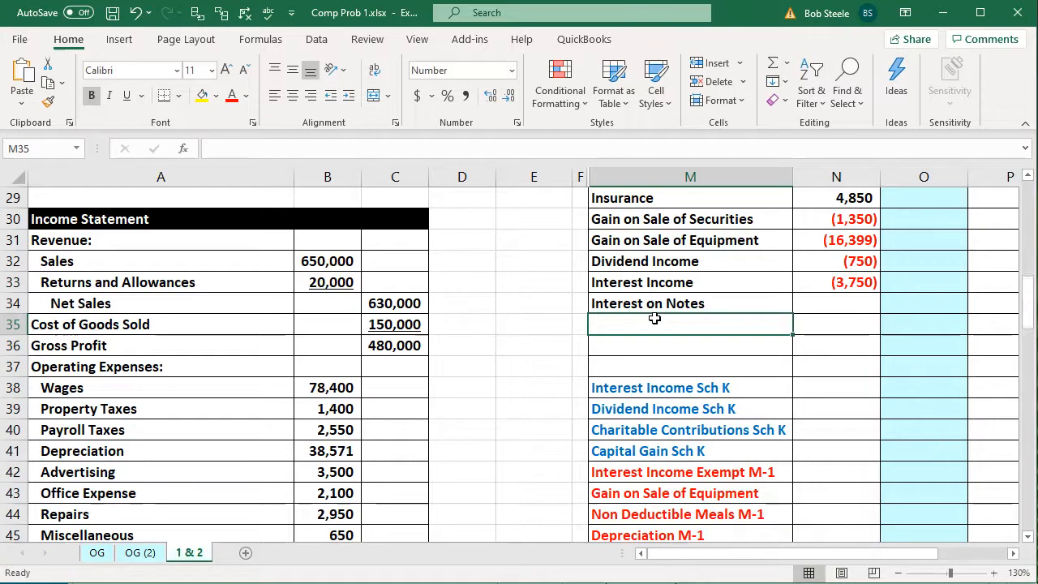
{"action": "left_click", "coordinate": [683, 304]}
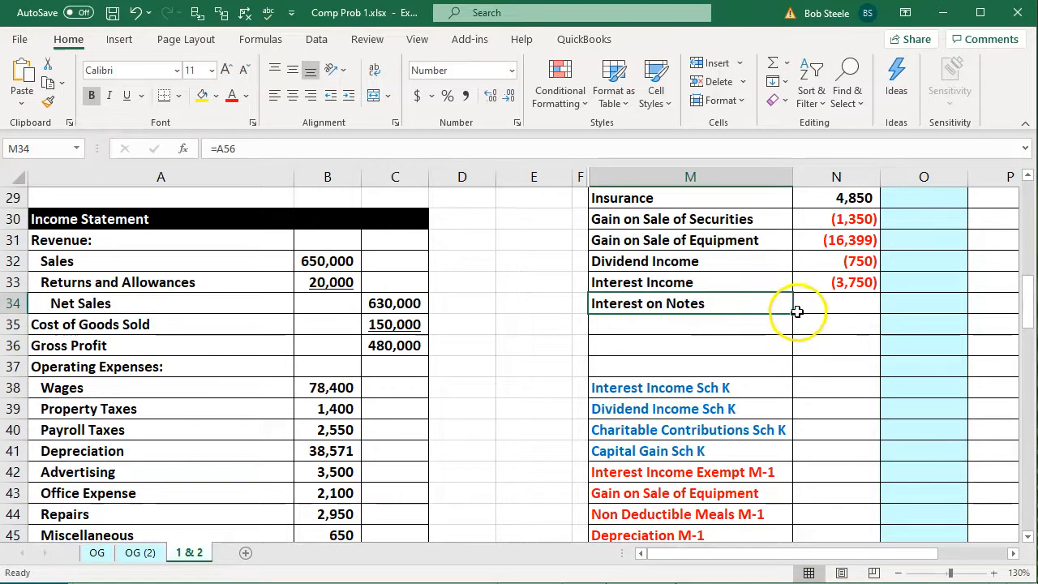
{"action": "left_click_drag", "start_coordinate": [793, 313], "coordinate": [792, 338]}
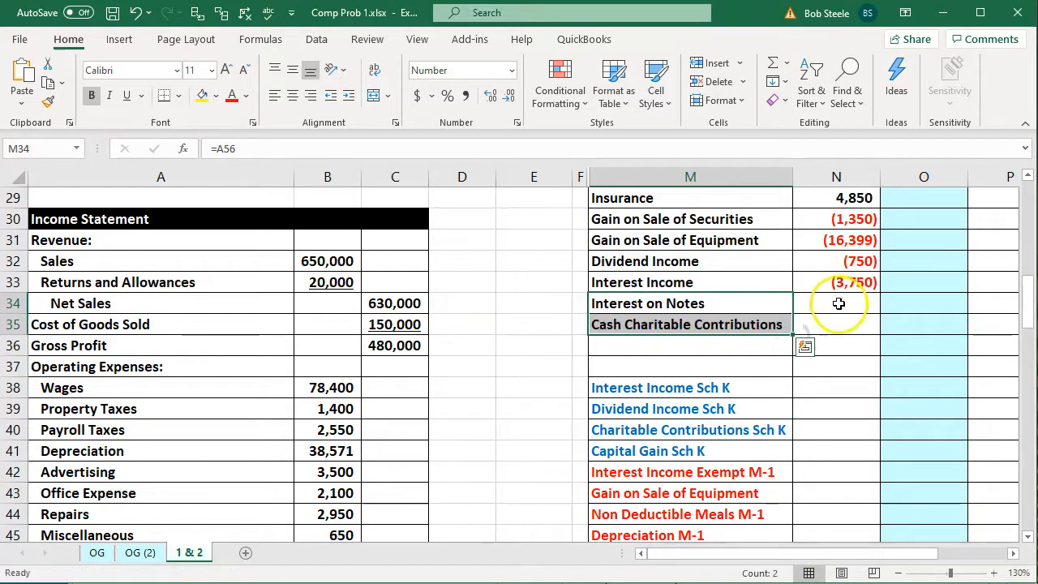
Link N34 to the Interest on Notes amount in B56 of the income statement.
{"action": "left_click", "coordinate": [838, 303]}
{"action": "key", "text": "Down"}
{"action": "key", "text": "Down"}
{"action": "key", "text": "Down"}
{"action": "key", "text": "Down"}
{"action": "key", "text": "Down"}
{"action": "key", "text": "Down"}
{"action": "key", "text": "Down"}
{"action": "key", "text": "Down"}
{"action": "key", "text": "Down"}
{"action": "key", "text": "Down"}
{"action": "key", "text": "Down"}
{"action": "key", "text": "Down"}
{"action": "key", "text": "Down"}
{"action": "key", "text": "Down"}
{"action": "key", "text": "Down"}
{"action": "key", "text": "Down"}
{"action": "key", "text": "Down"}
{"action": "key", "text": "Down"}
{"action": "key", "text": "Down"}
{"action": "key", "text": "Down"}
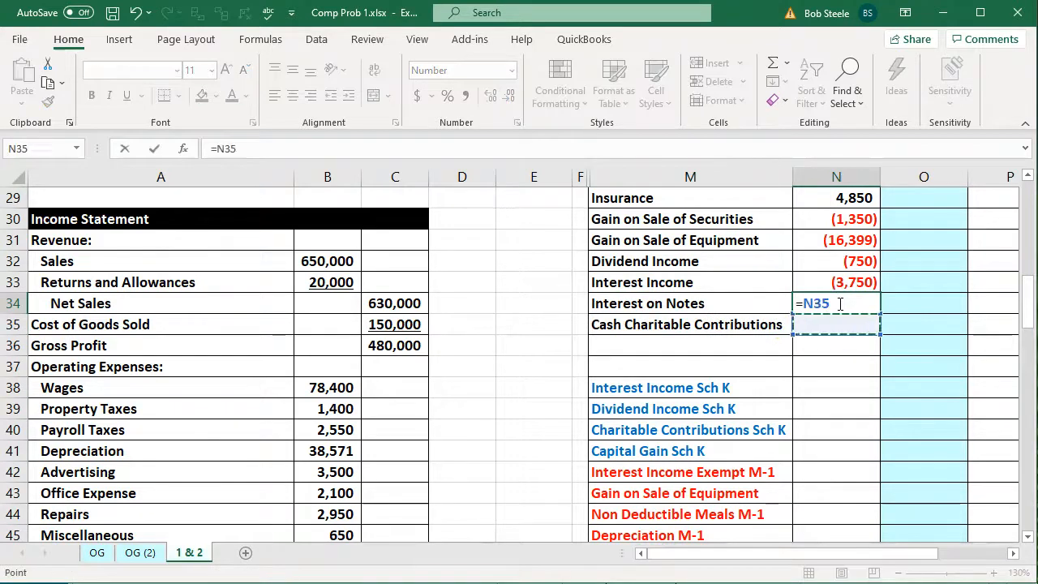
{"action": "key", "text": "Down"}
{"action": "key", "text": "Down"}
{"action": "key", "text": "Left"}
{"action": "key", "text": "Left"}
{"action": "key", "text": "Left"}
{"action": "key", "text": "Left"}
{"action": "key", "text": "Up"}
{"action": "key", "text": "Up"}
{"action": "key", "text": "Up"}
{"action": "key", "text": "Up"}
{"action": "key", "text": "Up"}
{"action": "key", "text": "Up"}
{"action": "key", "text": "Up"}
{"action": "key", "text": "Up"}
{"action": "key", "text": "Up"}
{"action": "key", "text": "Up"}
{"action": "key", "text": "Up"}
{"action": "key", "text": "Up"}
{"action": "key", "text": "Left"}
{"action": "key", "text": "Left"}
{"action": "key", "text": "Down"}
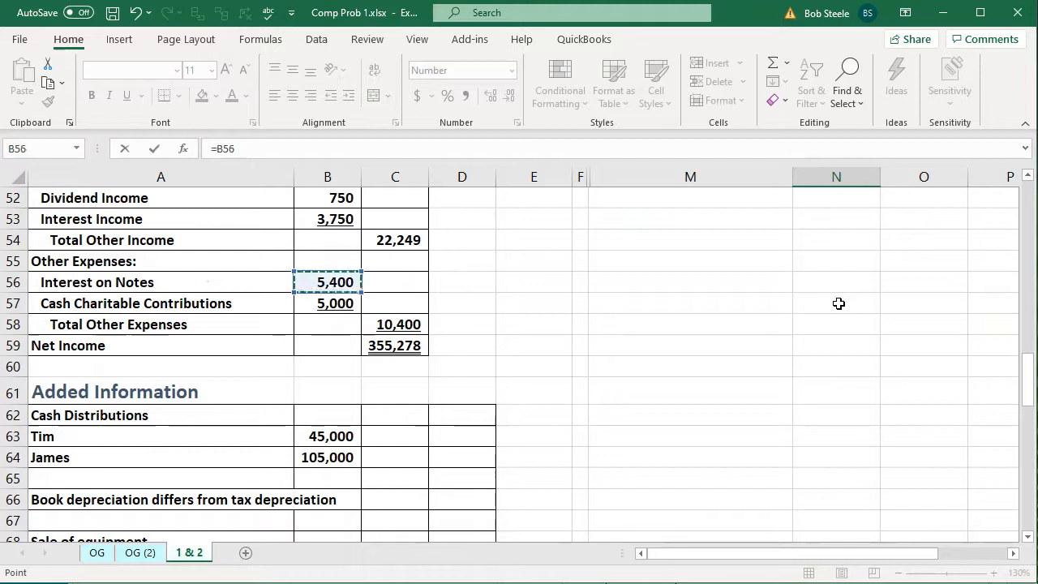
{"action": "key", "text": "Return"}
Fill the amount link in N34 down to N35 for Cash Charitable Contributions.
{"action": "scroll", "coordinate": [839, 302], "scroll_direction": "up", "scroll_amount": 7}
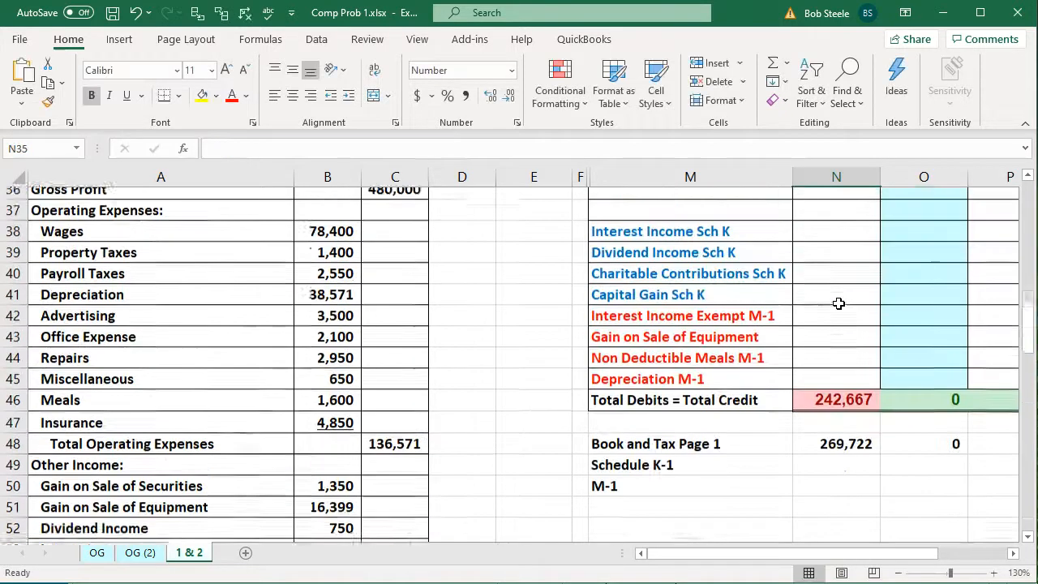
{"action": "left_click", "coordinate": [861, 241]}
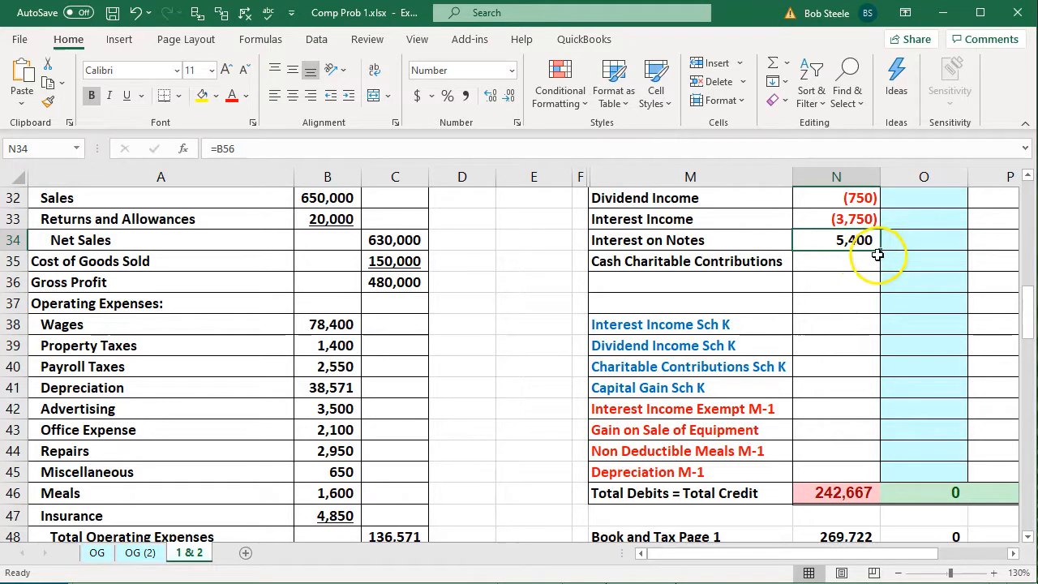
{"action": "left_click_drag", "start_coordinate": [879, 248], "coordinate": [882, 270]}
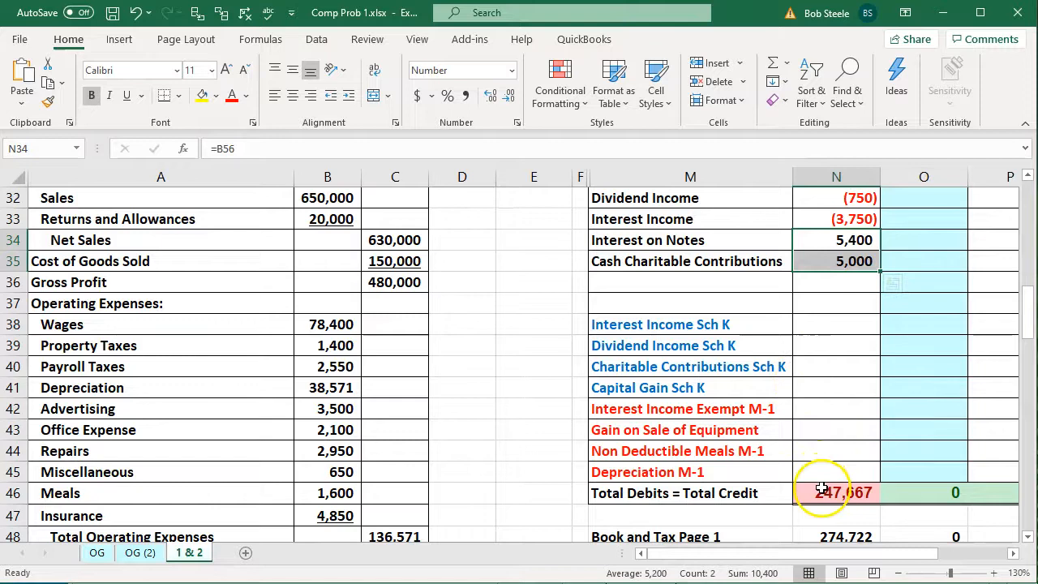
Check the sum of the trial balance amounts in N5:N37 and review the Total Debits = Total Credit formula in N46.
{"action": "scroll", "coordinate": [821, 490], "scroll_direction": "up", "scroll_amount": 10}
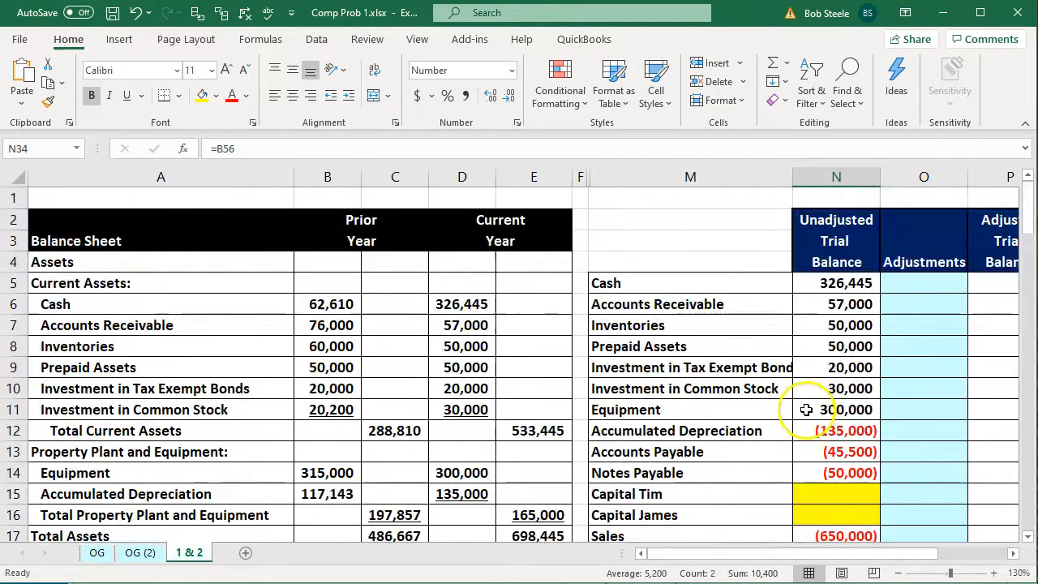
{"action": "left_click_drag", "start_coordinate": [851, 280], "coordinate": [848, 542]}
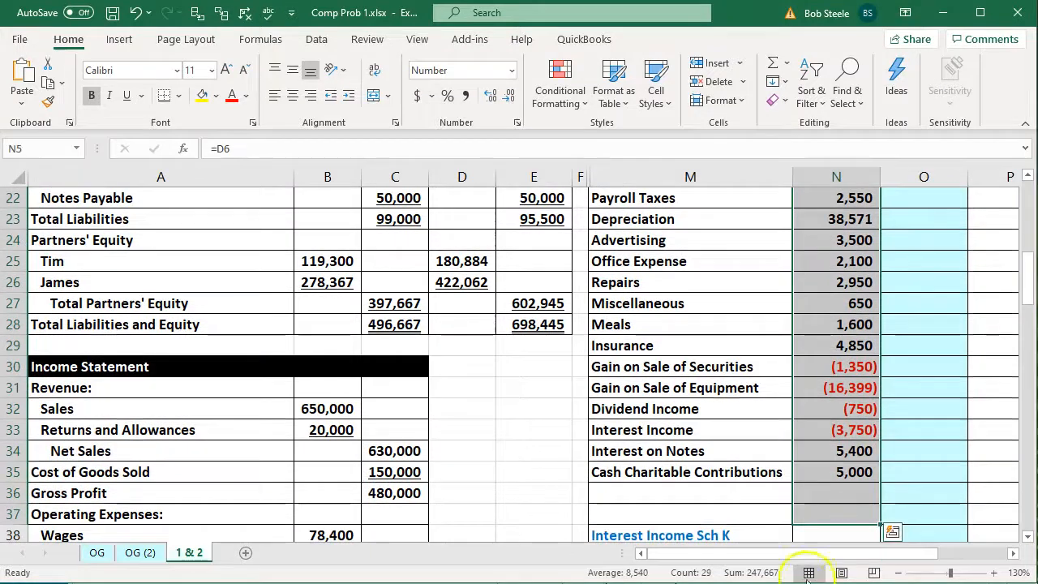
{"action": "scroll", "coordinate": [790, 447], "scroll_direction": "down", "scroll_amount": 4}
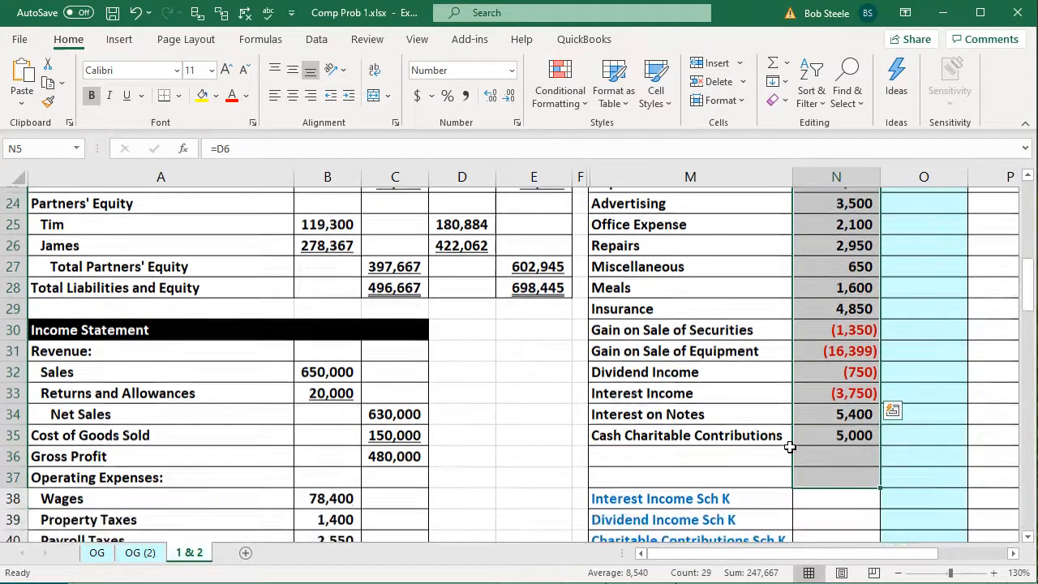
{"action": "double_click", "coordinate": [823, 448]}
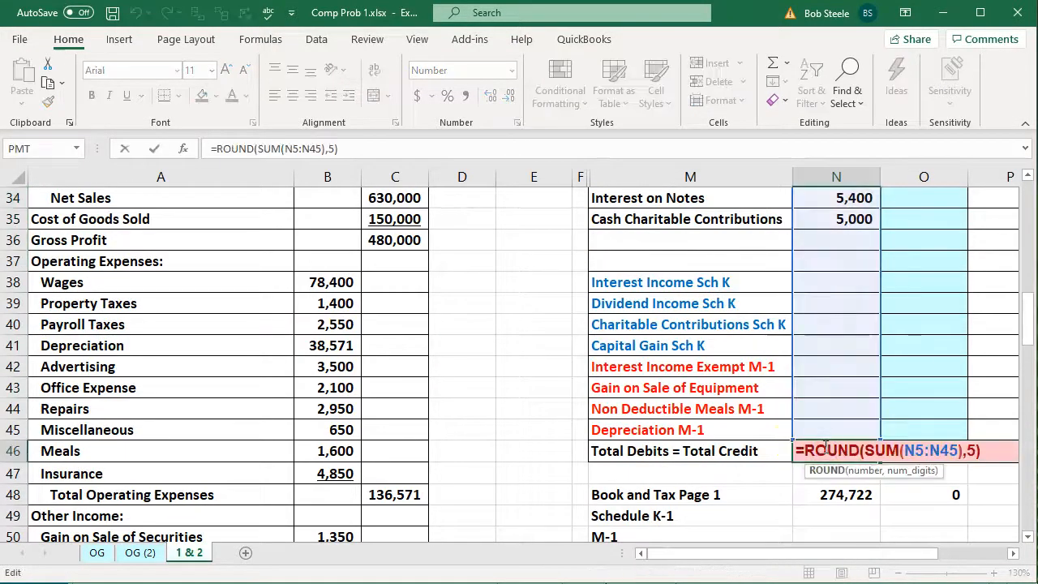
{"action": "key", "text": "Return"}
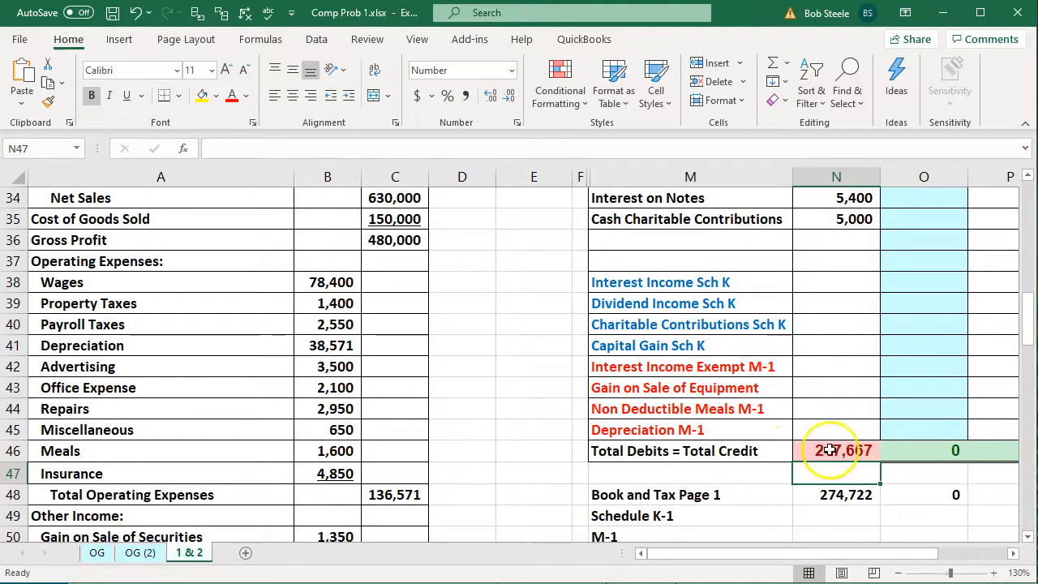
Compare the sum of the income and expense amounts in N17:N35 with Net Income in C59.
{"action": "scroll", "coordinate": [835, 469], "scroll_direction": "up", "scroll_amount": 5}
{"action": "scroll", "coordinate": [835, 468], "scroll_direction": "up", "scroll_amount": 3}
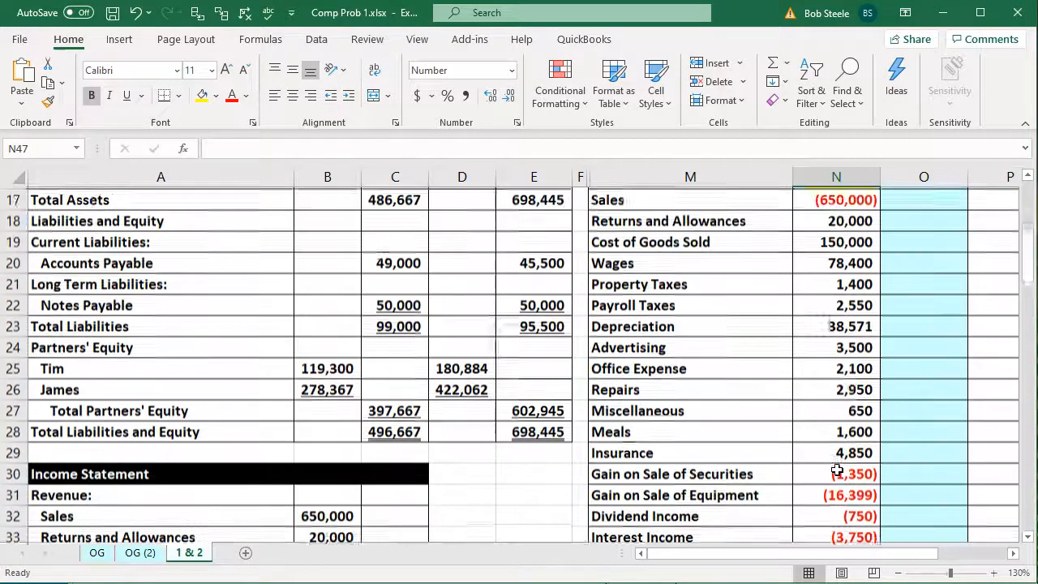
{"action": "left_click_drag", "start_coordinate": [819, 308], "coordinate": [813, 495]}
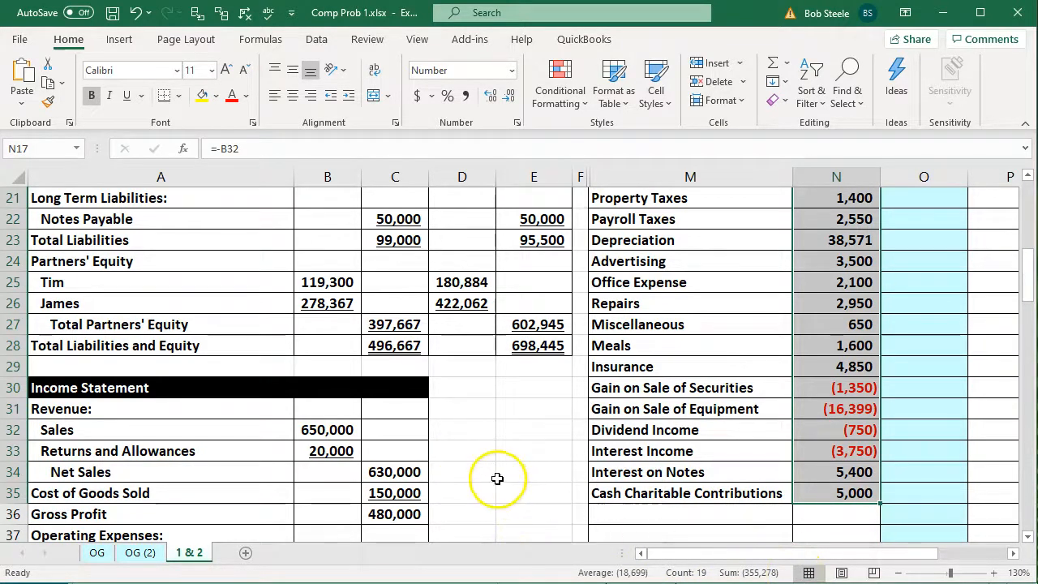
{"action": "left_click", "coordinate": [473, 481]}
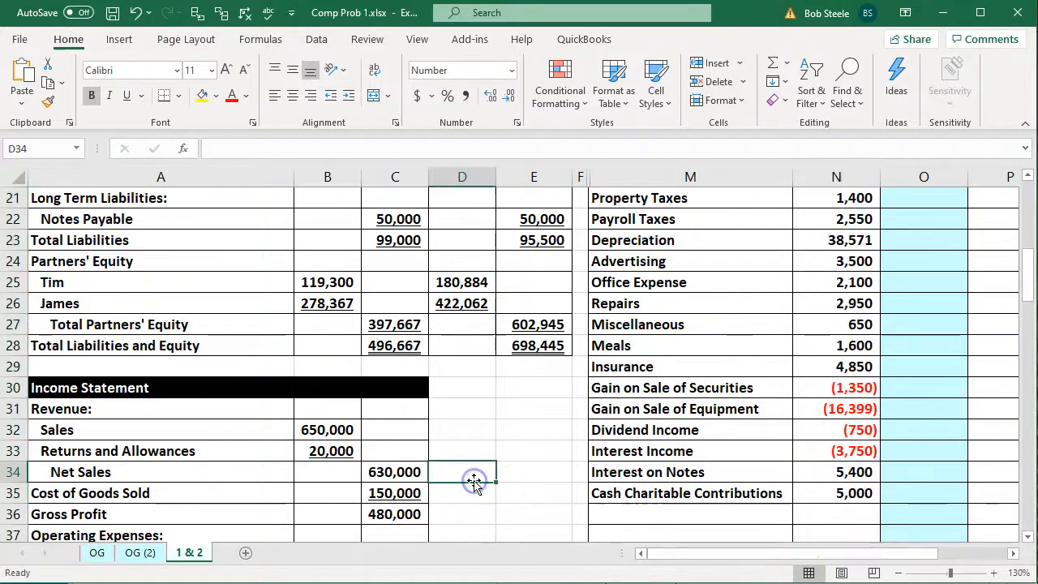
{"action": "scroll", "coordinate": [474, 483], "scroll_direction": "down", "scroll_amount": 7}
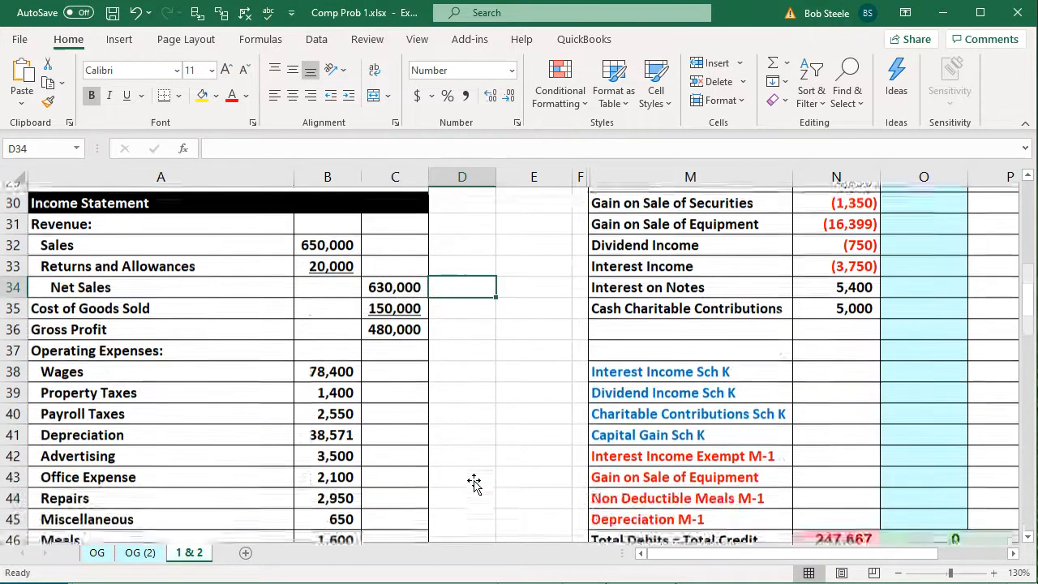
{"action": "scroll", "coordinate": [475, 483], "scroll_direction": "down", "scroll_amount": 2}
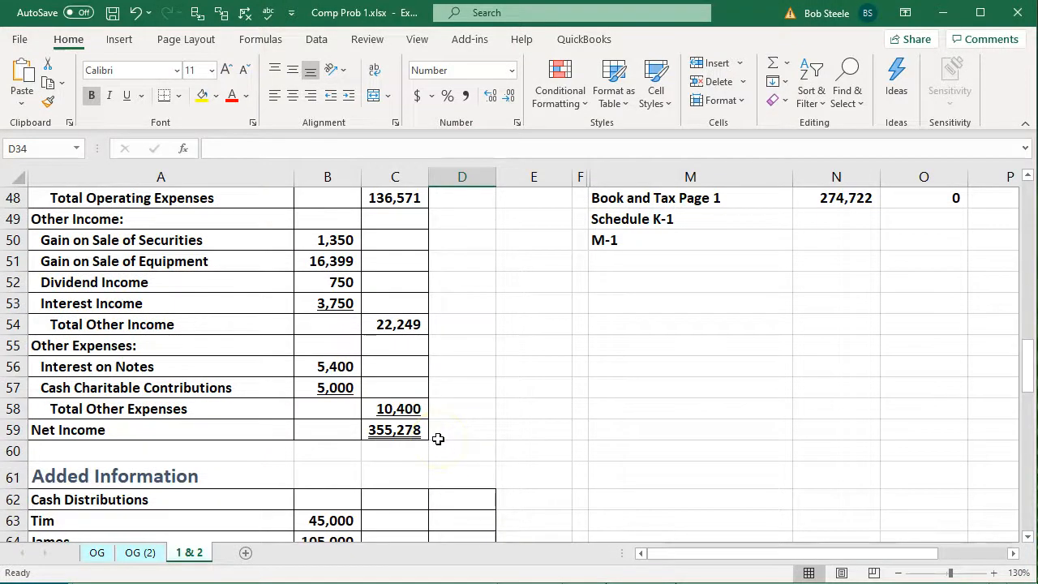
{"action": "scroll", "coordinate": [437, 439], "scroll_direction": "up", "scroll_amount": 3}
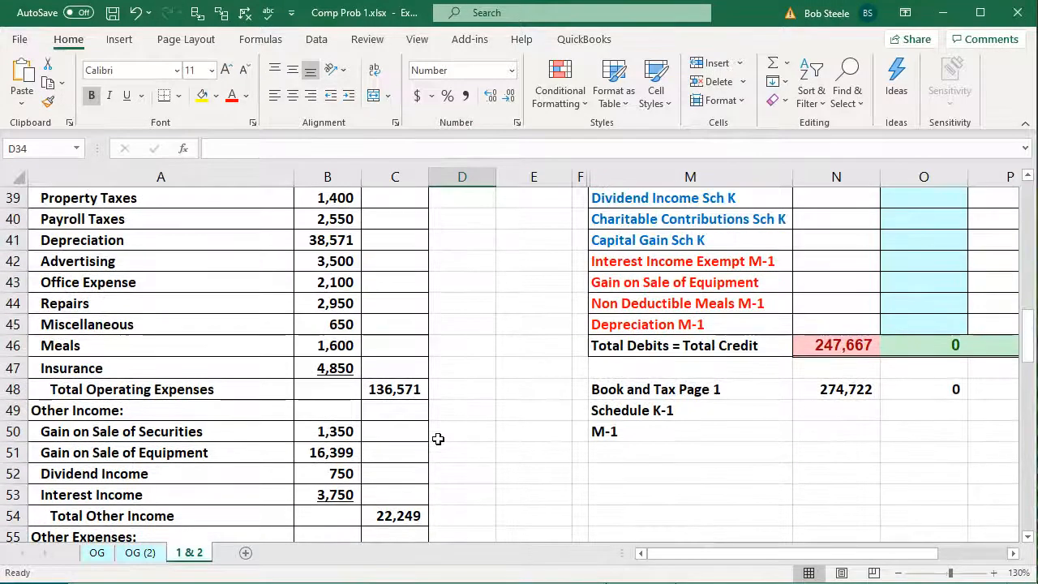
{"action": "scroll", "coordinate": [438, 439], "scroll_direction": "down", "scroll_amount": 4}
{"action": "left_click", "coordinate": [412, 369]}
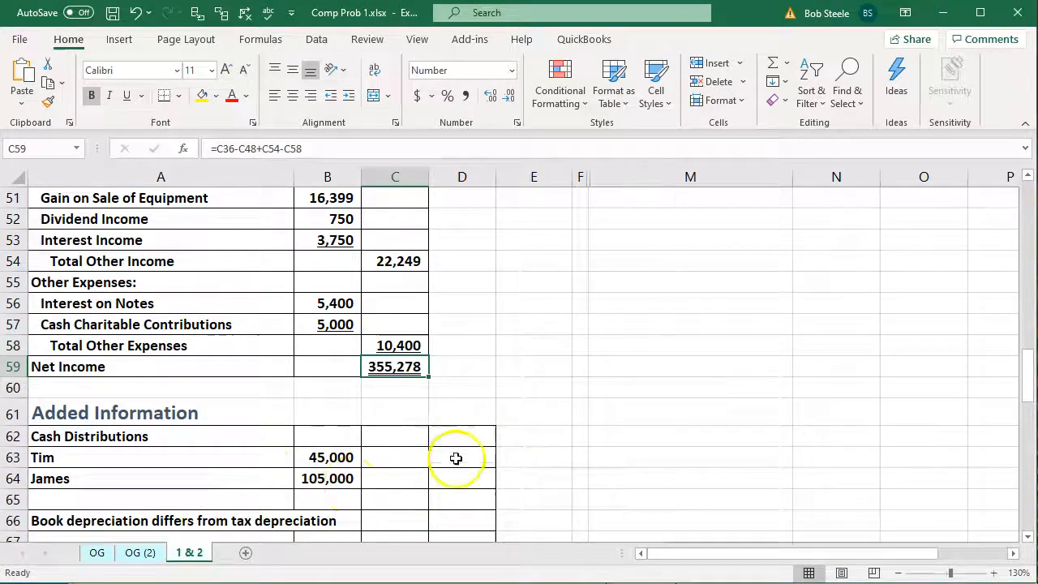
Replace the Book and Tax Page 1 formula in N48 with a sum of N17:N45 so it starts at Sales.
{"action": "scroll", "coordinate": [457, 458], "scroll_direction": "up", "scroll_amount": 4}
{"action": "double_click", "coordinate": [828, 389]}
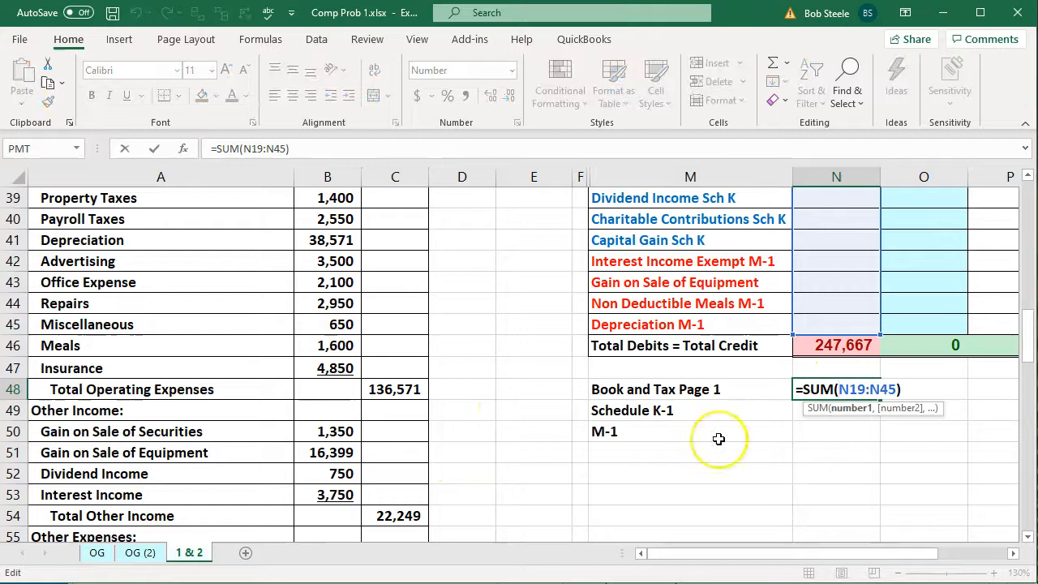
{"action": "key", "text": "Return"}
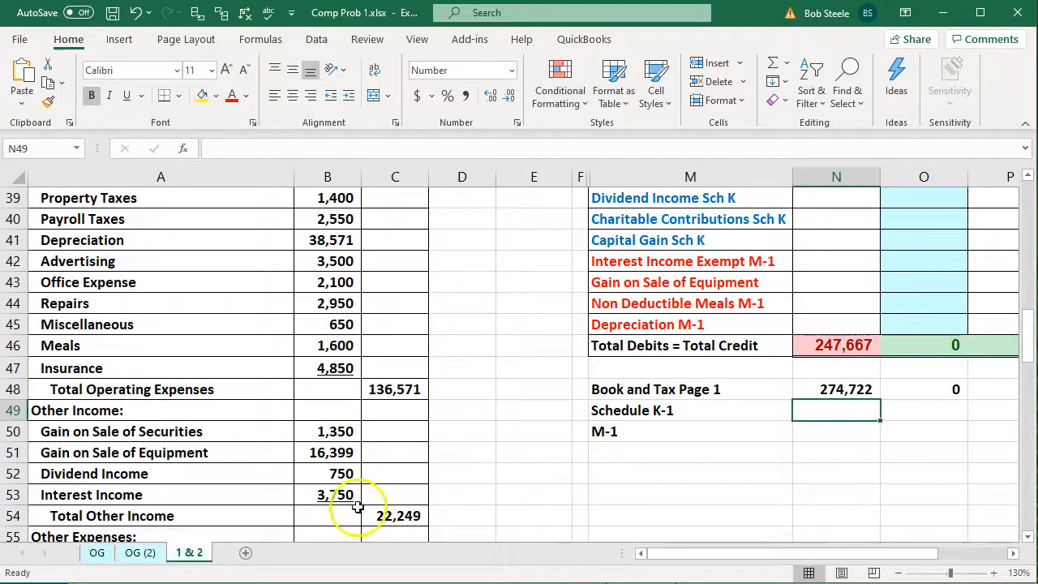
{"action": "scroll", "coordinate": [847, 491], "scroll_direction": "up", "scroll_amount": 2}
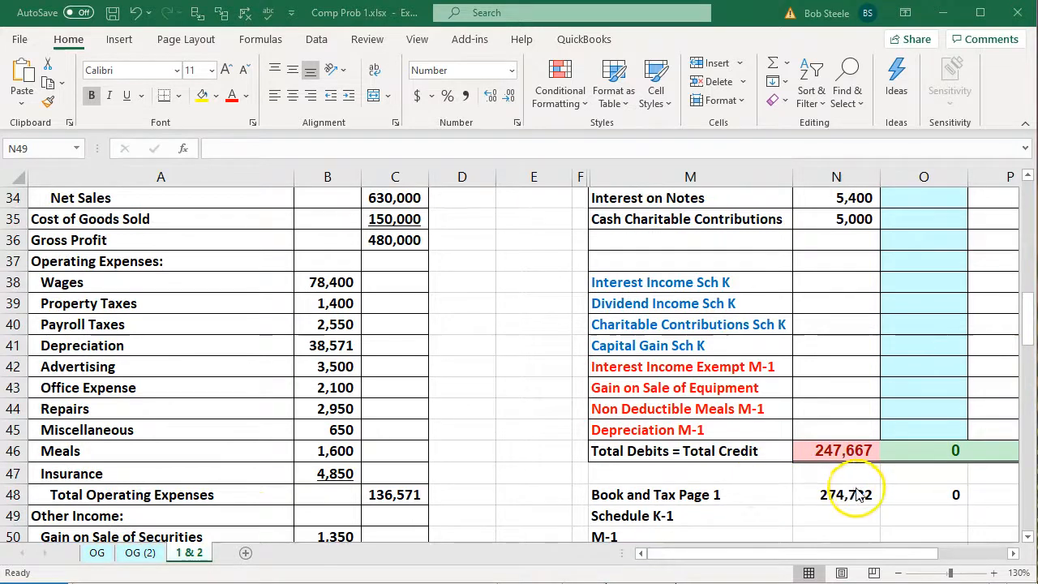
{"action": "left_click", "coordinate": [848, 494]}
{"action": "double_click", "coordinate": [851, 495]}
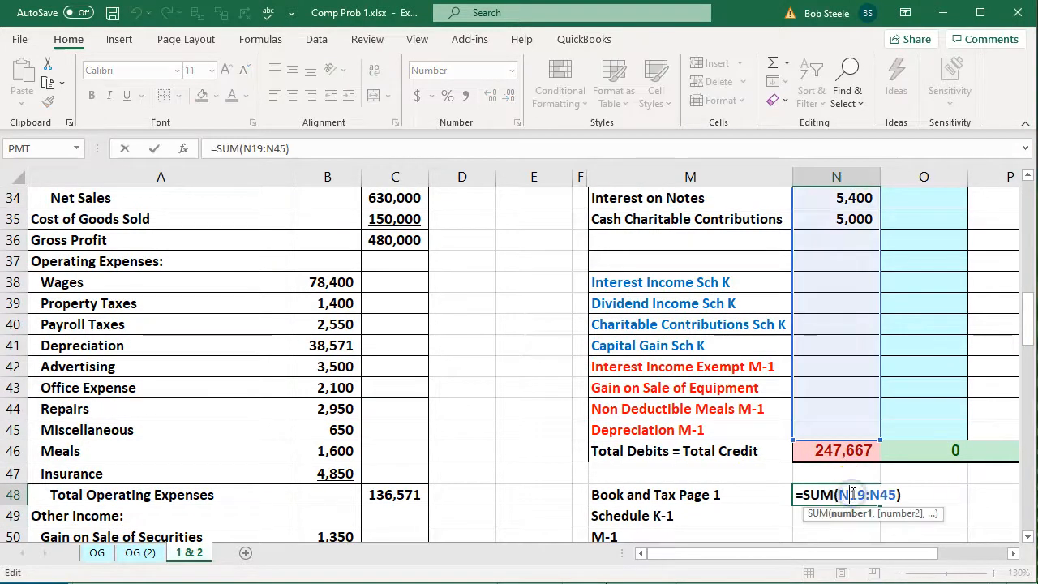
{"action": "key", "text": "Return"}
{"action": "key", "text": "Up"}
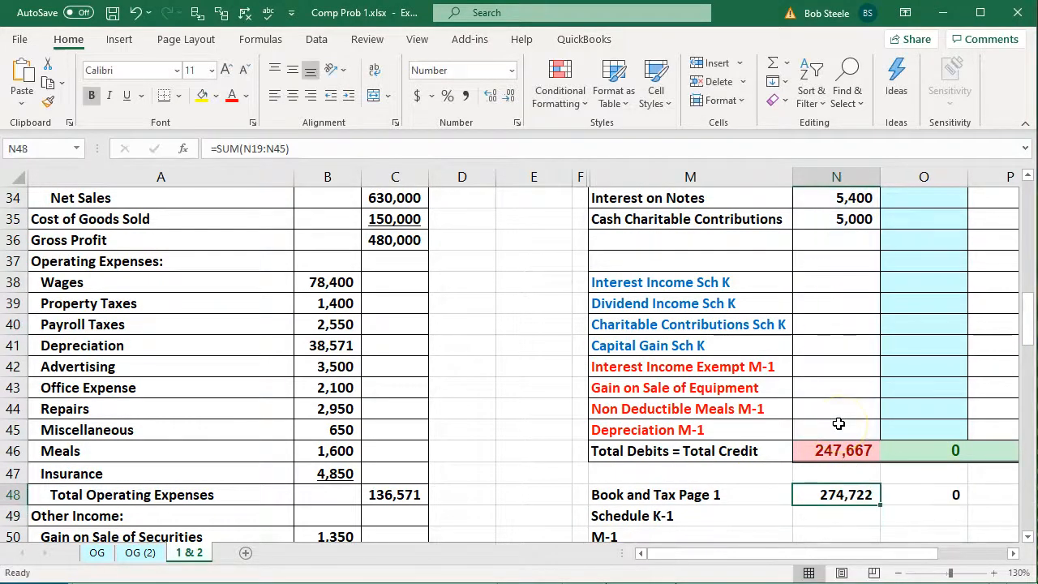
{"action": "type", "text": "=sum("}
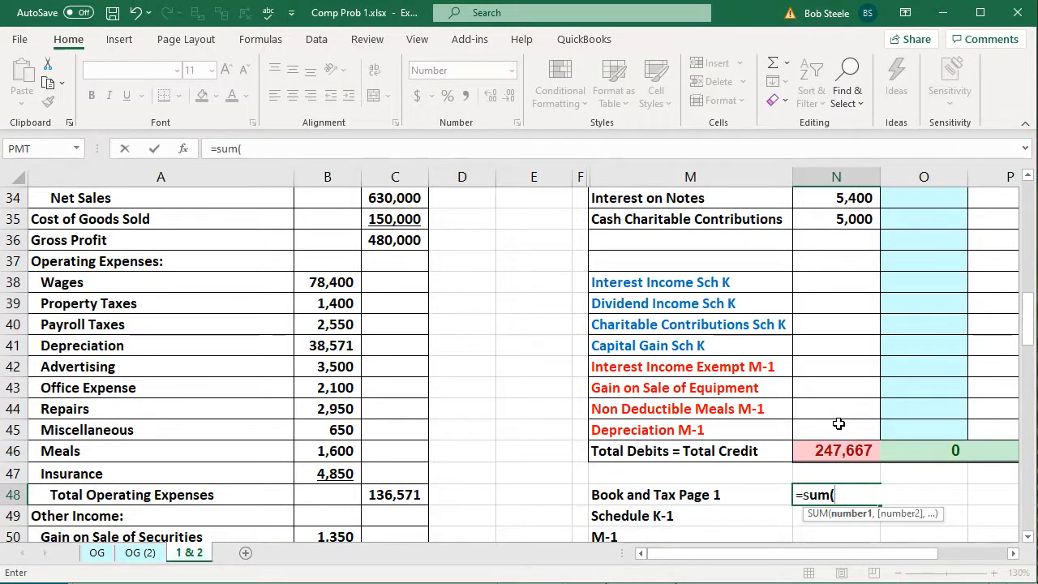
{"action": "scroll", "coordinate": [838, 423], "scroll_direction": "up", "scroll_amount": 8}
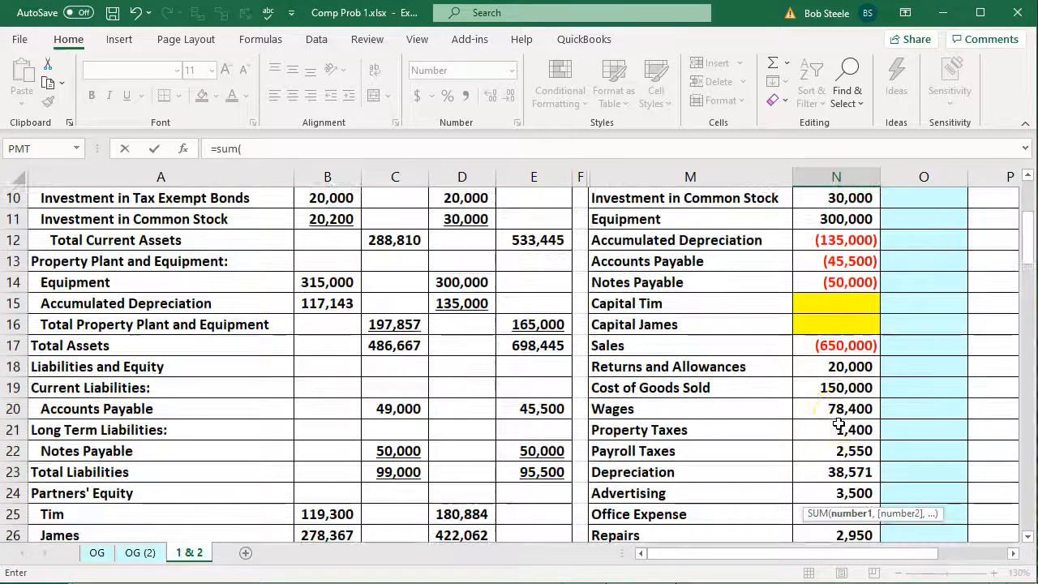
{"action": "left_click", "coordinate": [839, 345]}
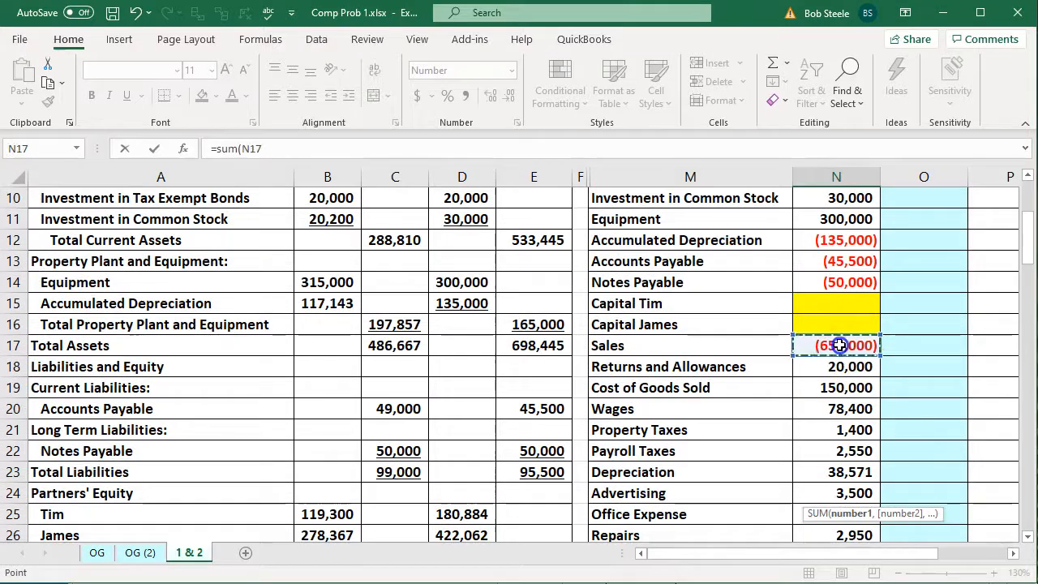
{"action": "left_click_drag", "start_coordinate": [839, 346], "coordinate": [827, 513]}
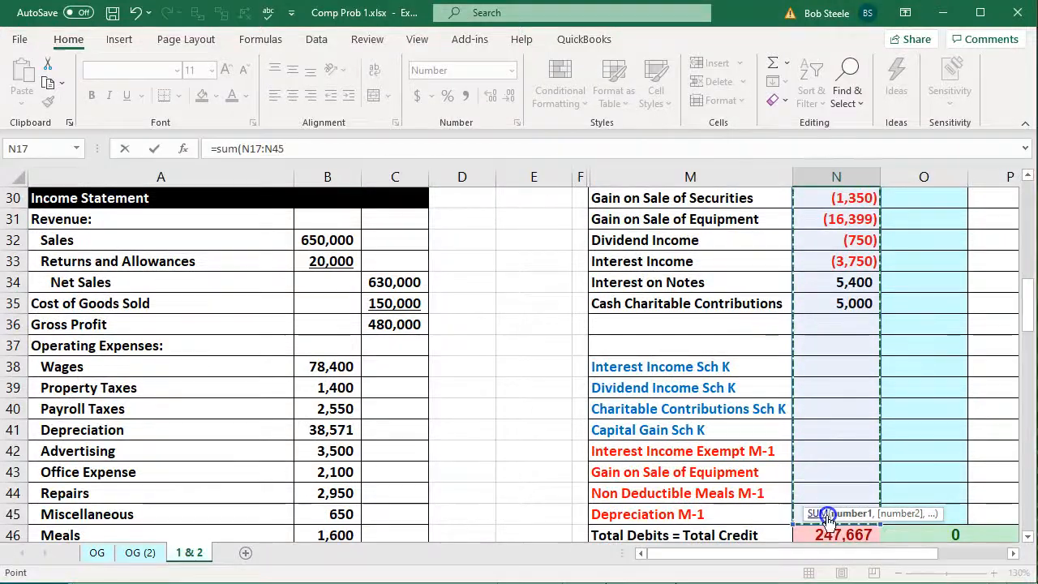
{"action": "key", "text": "Return"}
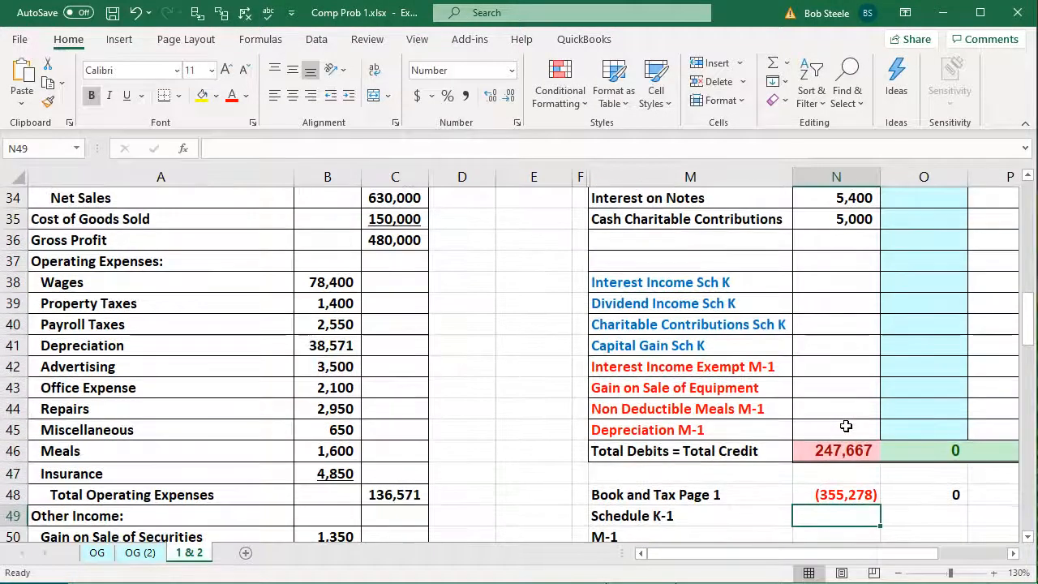
Compare the Book and Tax Page 1 total in N48 with Net Income in C59.
{"action": "scroll", "coordinate": [846, 426], "scroll_direction": "down", "scroll_amount": 1}
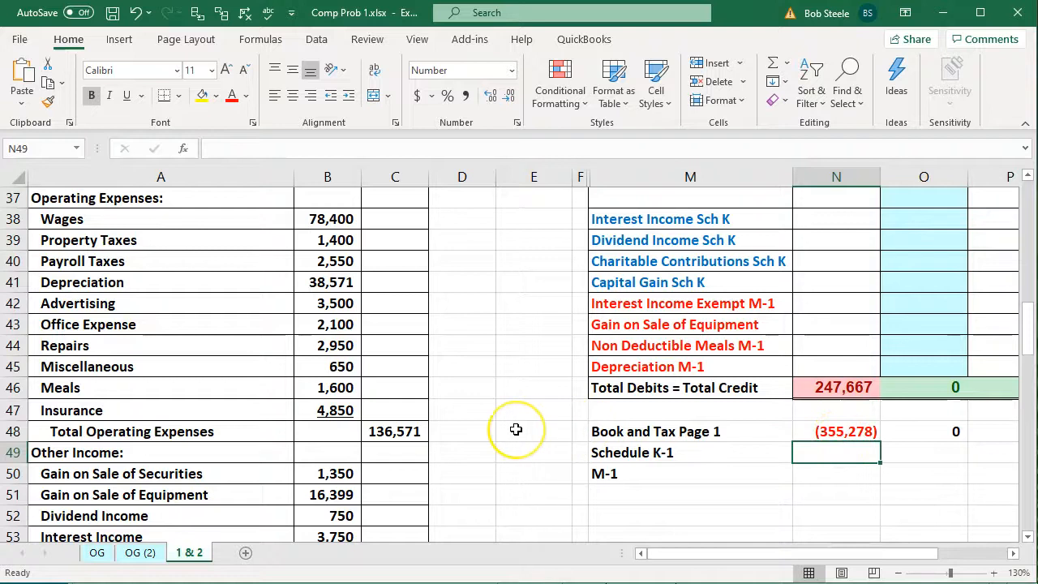
{"action": "scroll", "coordinate": [516, 429], "scroll_direction": "down", "scroll_amount": 4}
{"action": "scroll", "coordinate": [516, 429], "scroll_direction": "down", "scroll_amount": 1}
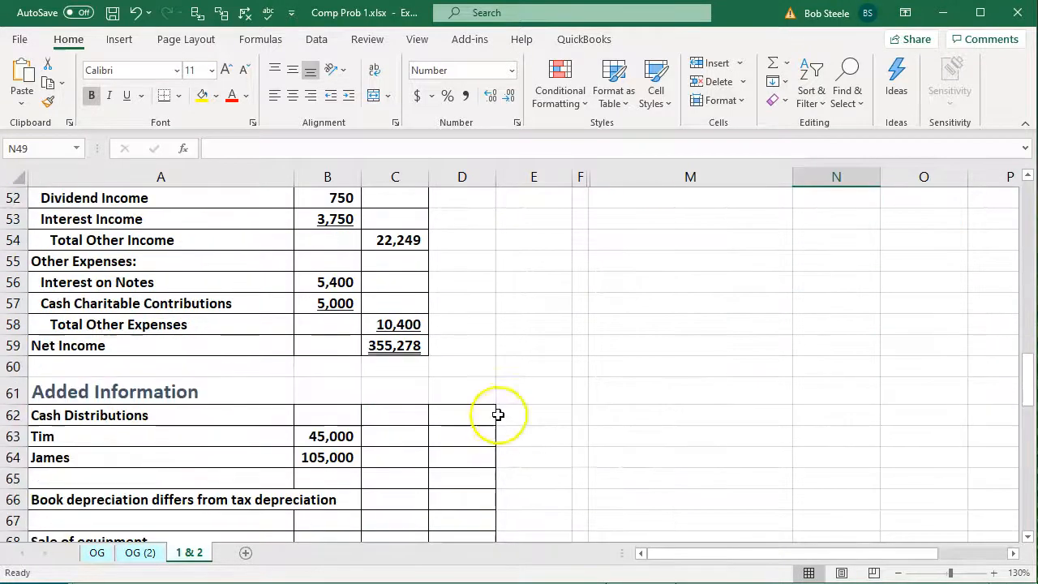
{"action": "left_click", "coordinate": [396, 346]}
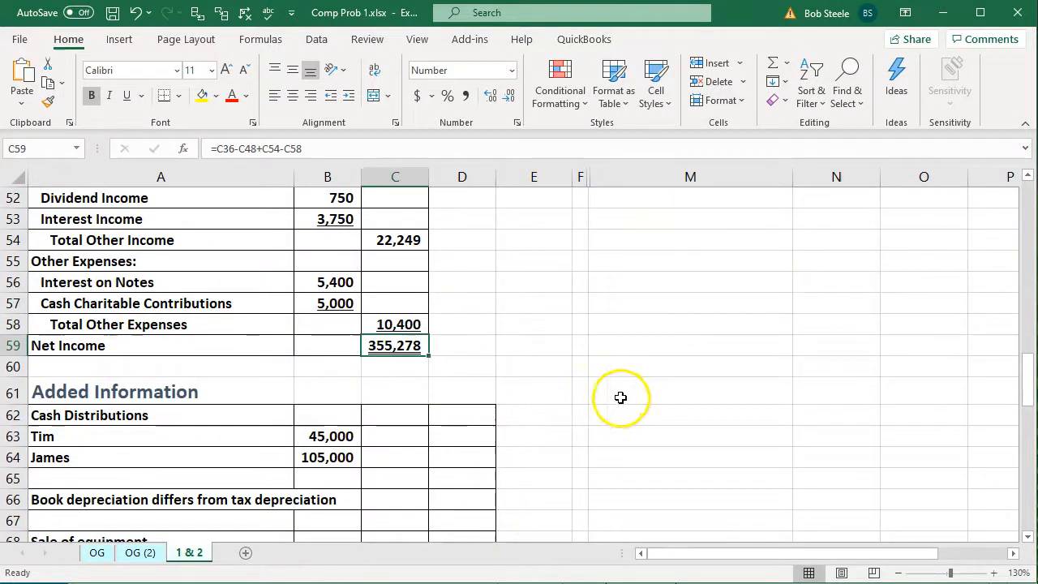
Examine the two partners' blank capital balance cells N15 and N16 alongside the Partners' Equity section of the balance sheet.
{"action": "scroll", "coordinate": [623, 397], "scroll_direction": "up", "scroll_amount": 6}
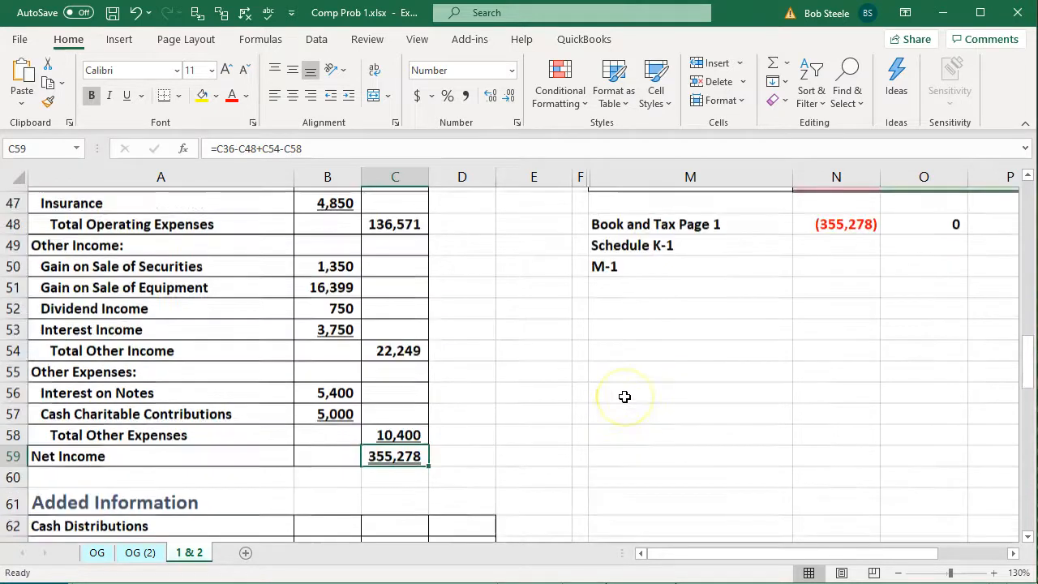
{"action": "scroll", "coordinate": [623, 395], "scroll_direction": "up", "scroll_amount": 7}
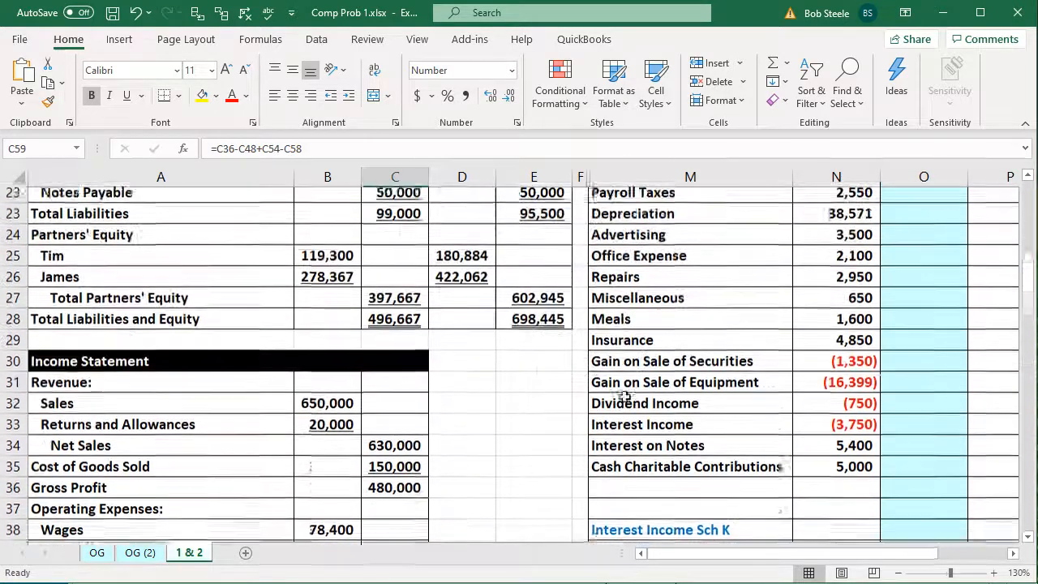
{"action": "left_click", "coordinate": [806, 248]}
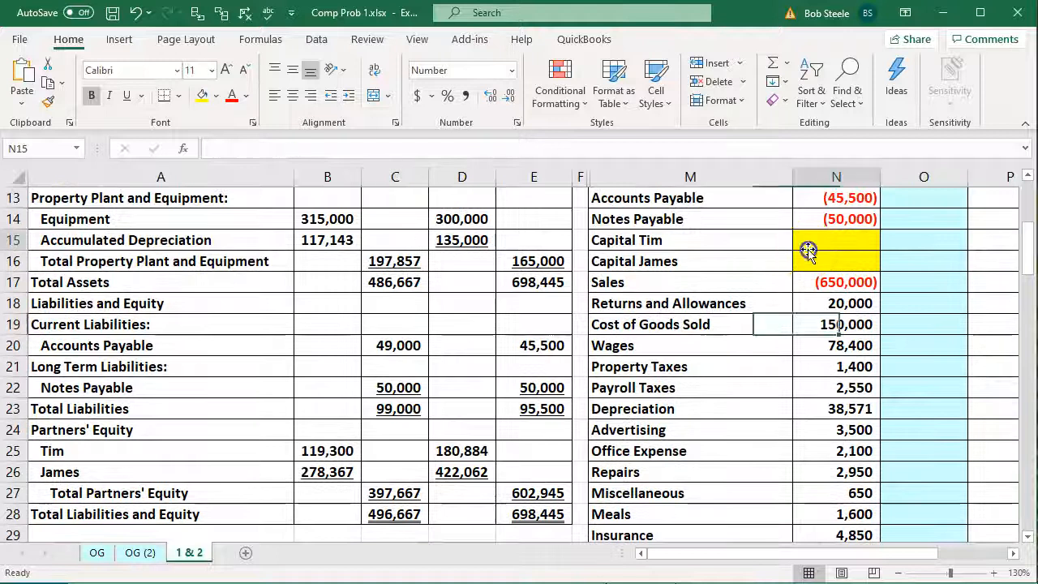
{"action": "left_click", "coordinate": [808, 253]}
{"action": "key", "text": "Up"}
{"action": "key", "text": "Down"}
{"action": "key", "text": "Up"}
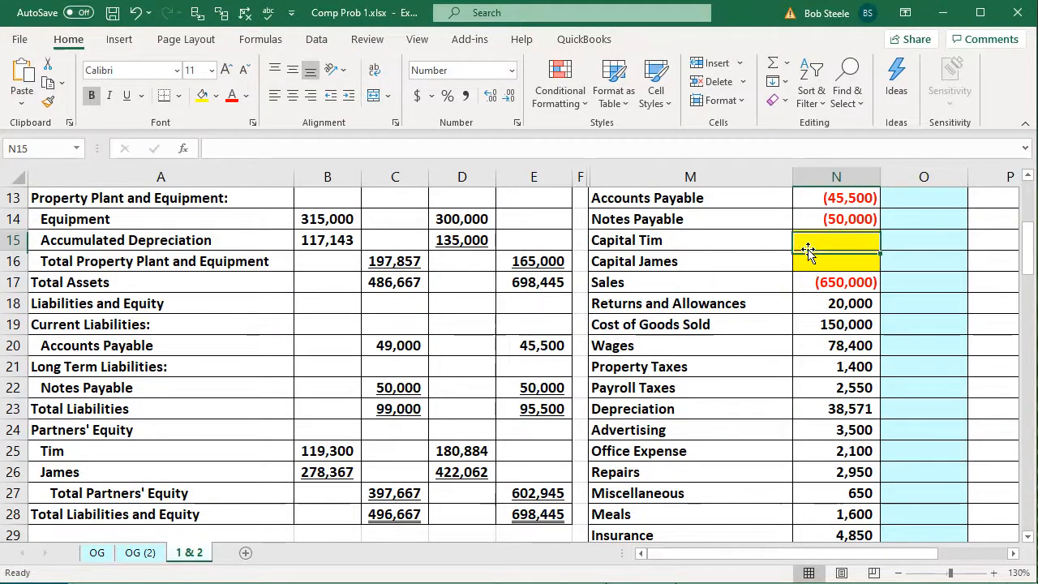
{"action": "key", "text": "Down"}
{"action": "key", "text": "Up"}
{"action": "key", "text": "Down"}
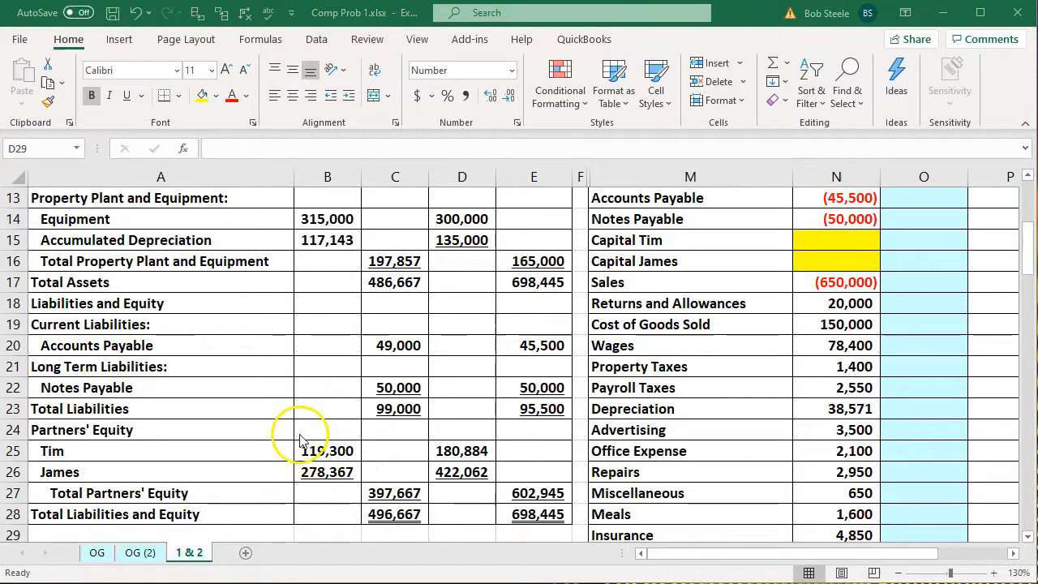
Examine the prior-year capital amounts of both partners in B25:B26 under Partners' Equity on the balance sheet.
{"action": "left_click", "coordinate": [282, 400]}
{"action": "scroll", "coordinate": [282, 400], "scroll_direction": "down", "scroll_amount": 1}
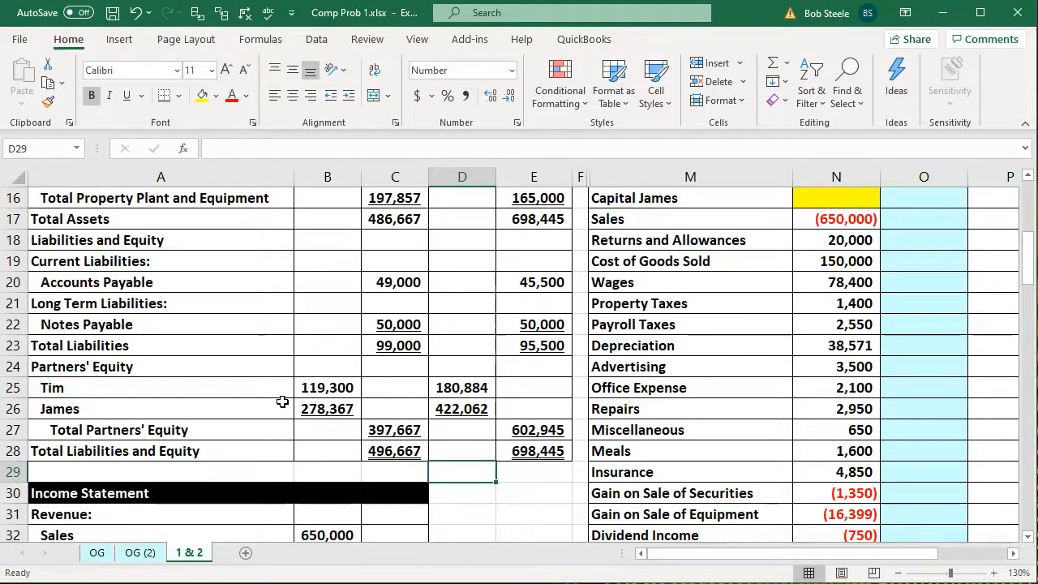
{"action": "left_click", "coordinate": [150, 392]}
{"action": "scroll", "coordinate": [153, 394], "scroll_direction": "up", "scroll_amount": 4}
{"action": "scroll", "coordinate": [153, 394], "scroll_direction": "up", "scroll_amount": 1}
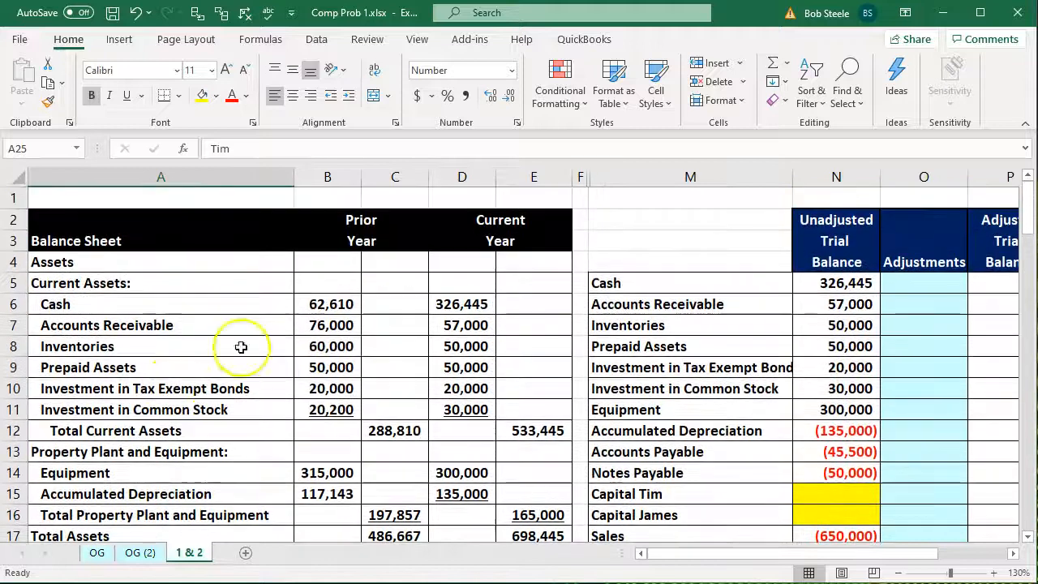
{"action": "left_click", "coordinate": [341, 236]}
{"action": "scroll", "coordinate": [339, 247], "scroll_direction": "down", "scroll_amount": 3}
{"action": "scroll", "coordinate": [338, 256], "scroll_direction": "down", "scroll_amount": 2}
{"action": "left_click", "coordinate": [330, 388]}
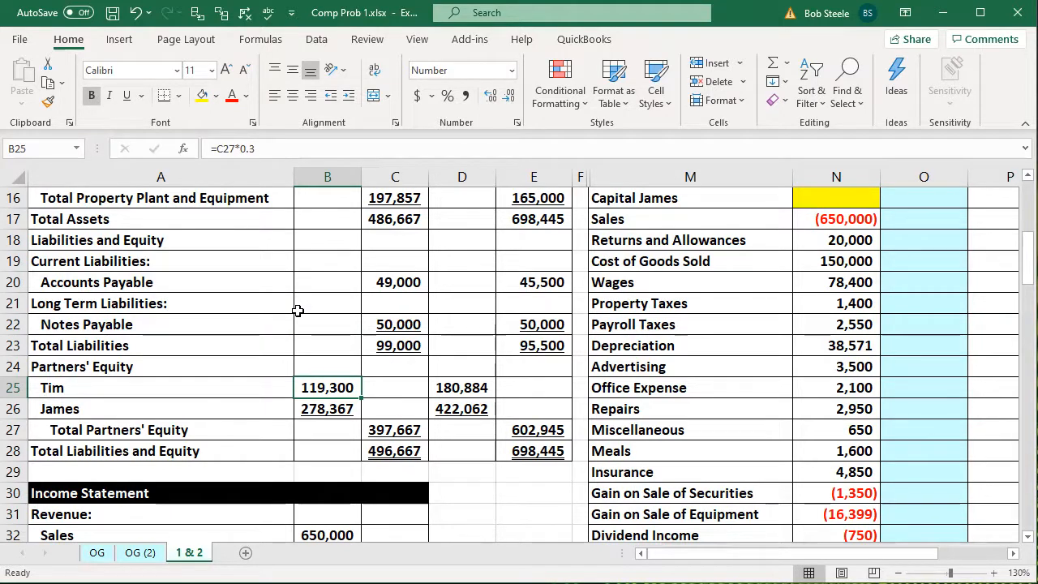
{"action": "scroll", "coordinate": [298, 310], "scroll_direction": "up", "scroll_amount": 1}
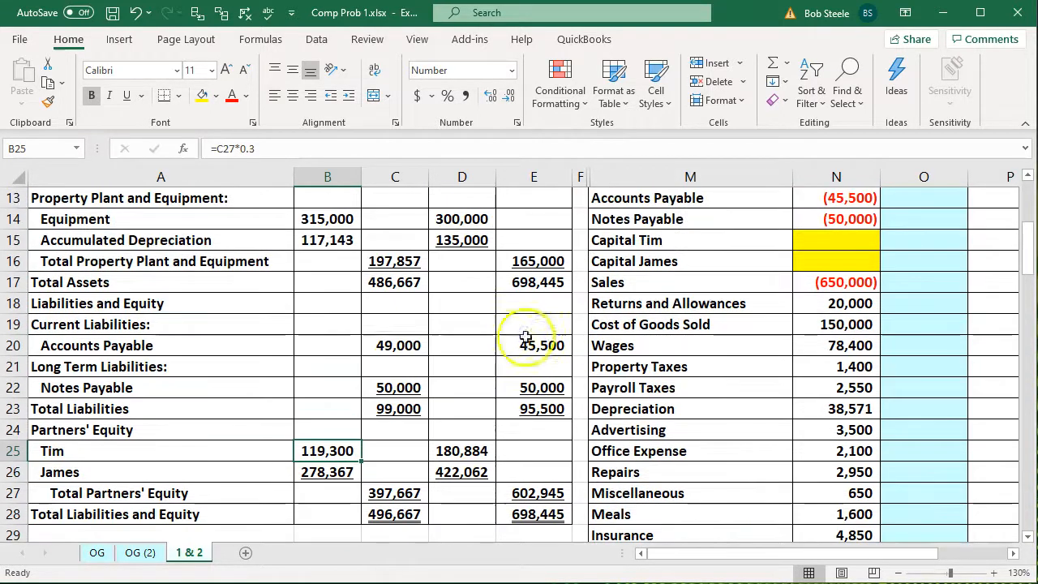
Link the partners' capital balances in N15 and N16 to the prior-year equity amounts as negatives, using =-B25 and =-B26.
{"action": "left_click", "coordinate": [822, 240]}
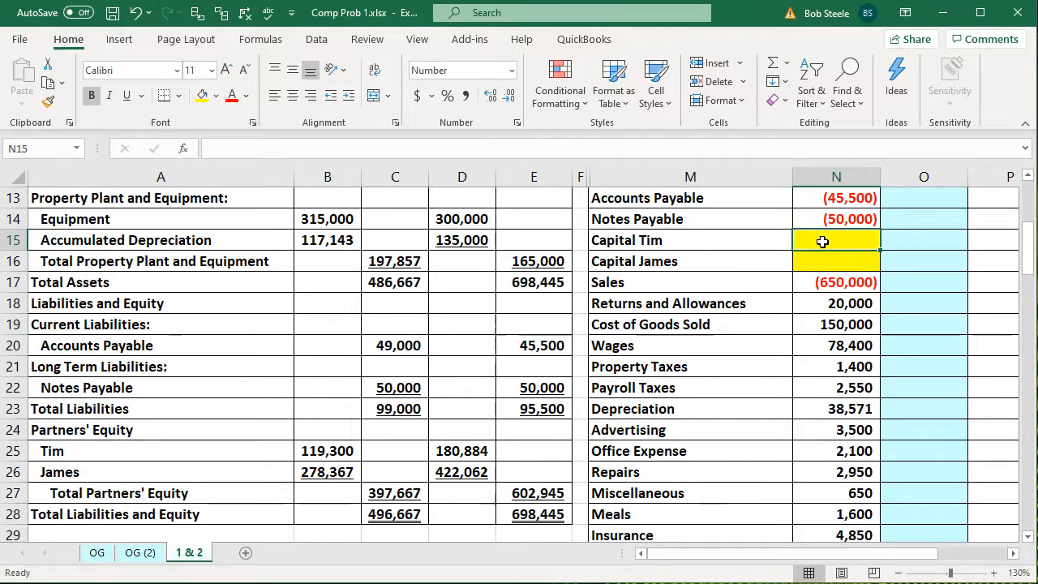
{"action": "type", "text": "-"}
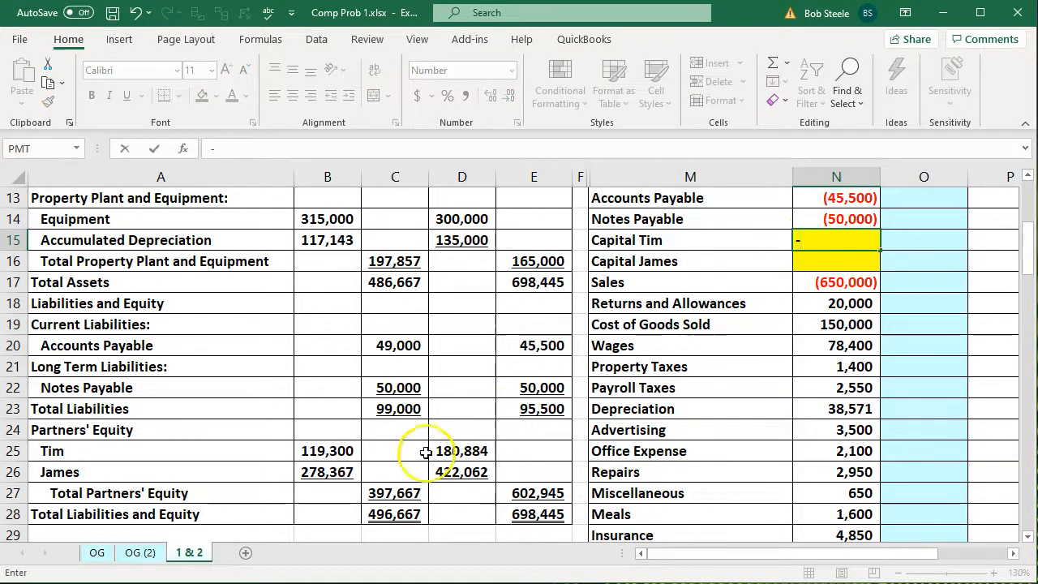
{"action": "left_click", "coordinate": [348, 467]}
{"action": "left_click", "coordinate": [346, 459]}
{"action": "key", "text": "Return"}
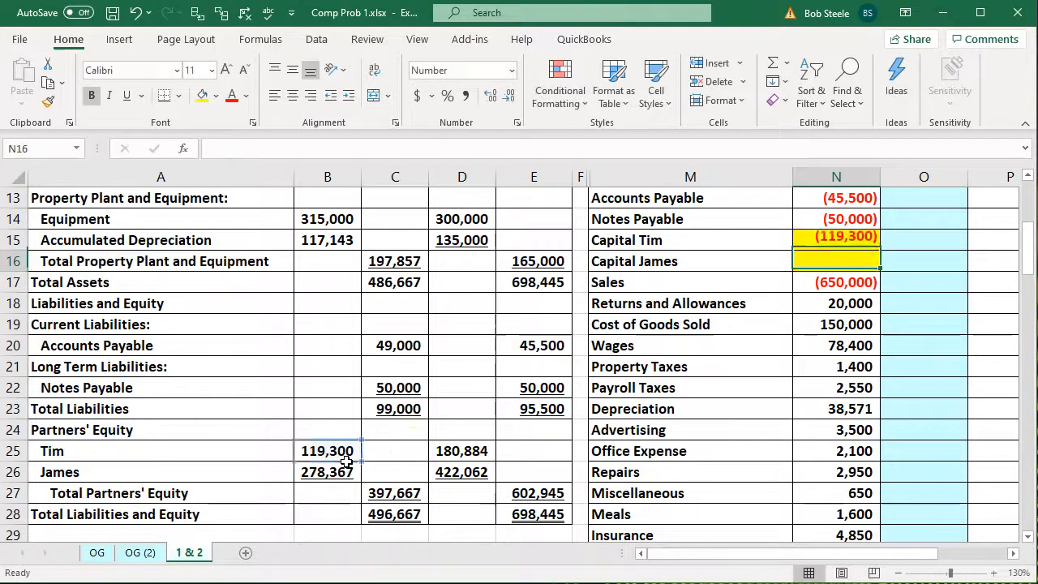
{"action": "type", "text": "-"}
{"action": "left_click", "coordinate": [337, 467]}
{"action": "key", "text": "Return"}
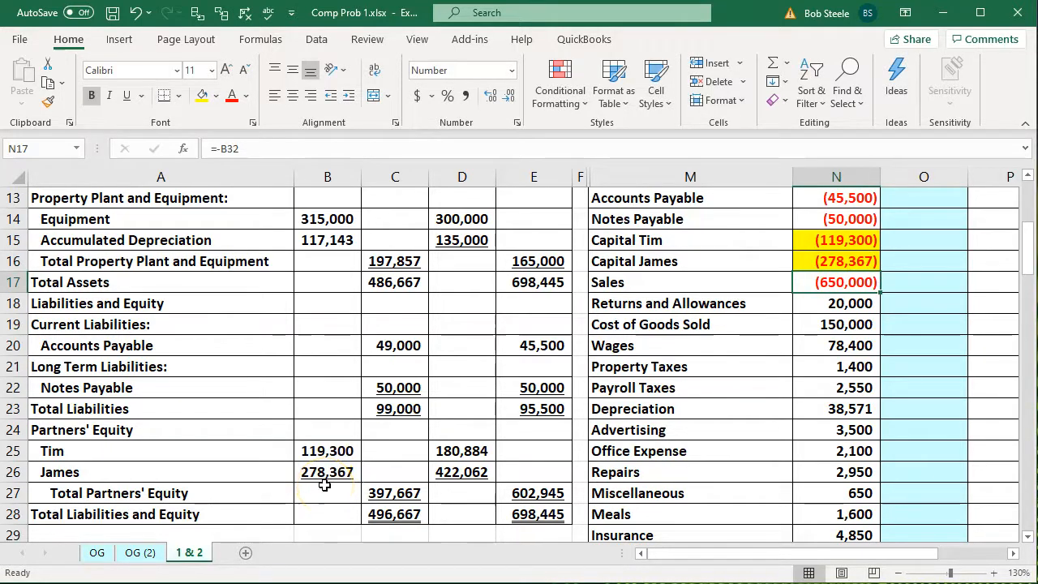
Check the Total Debits = Total Credit figure in N46 against the two capital balances in N15:N16.
{"action": "scroll", "coordinate": [853, 408], "scroll_direction": "down", "scroll_amount": 6}
{"action": "scroll", "coordinate": [853, 408], "scroll_direction": "down", "scroll_amount": 1}
{"action": "left_click", "coordinate": [848, 450]}
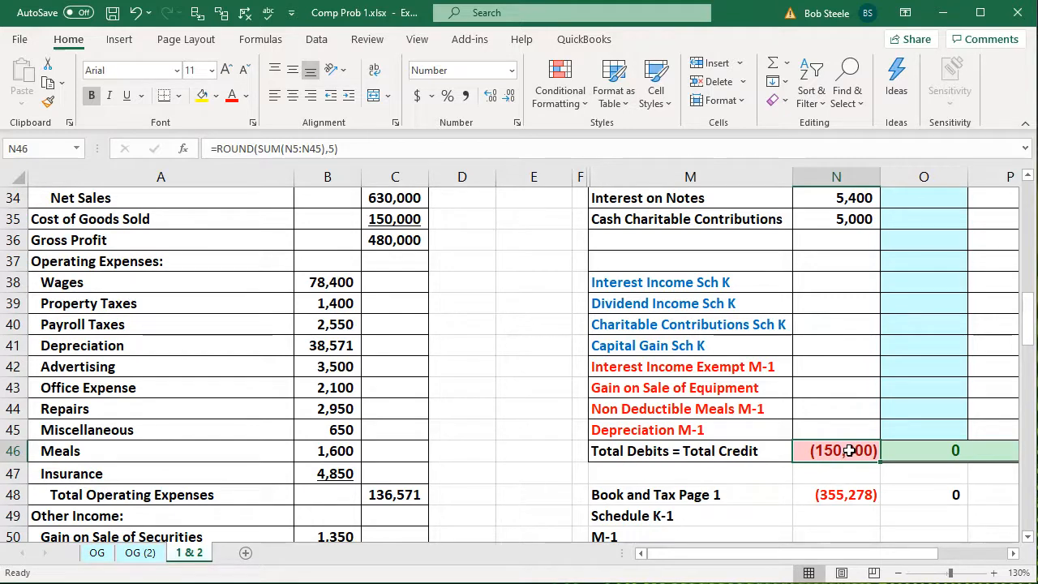
{"action": "scroll", "coordinate": [849, 450], "scroll_direction": "up", "scroll_amount": 7}
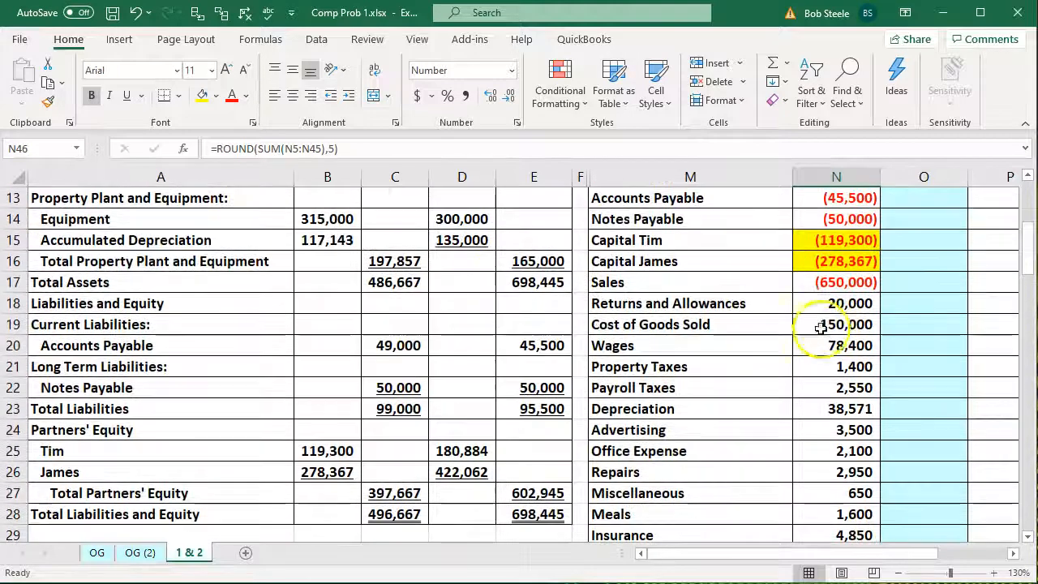
{"action": "left_click", "coordinate": [831, 239]}
{"action": "left_click_drag", "start_coordinate": [833, 249], "coordinate": [835, 265]}
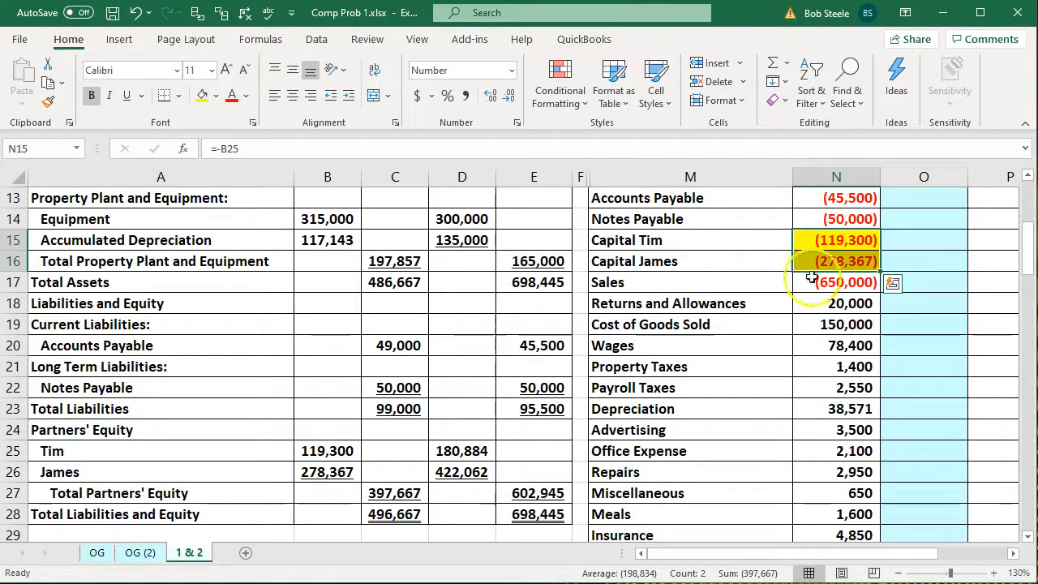
Examine each partner's cash distribution in B63:B64 of the Added Information section.
{"action": "left_click", "coordinate": [337, 404]}
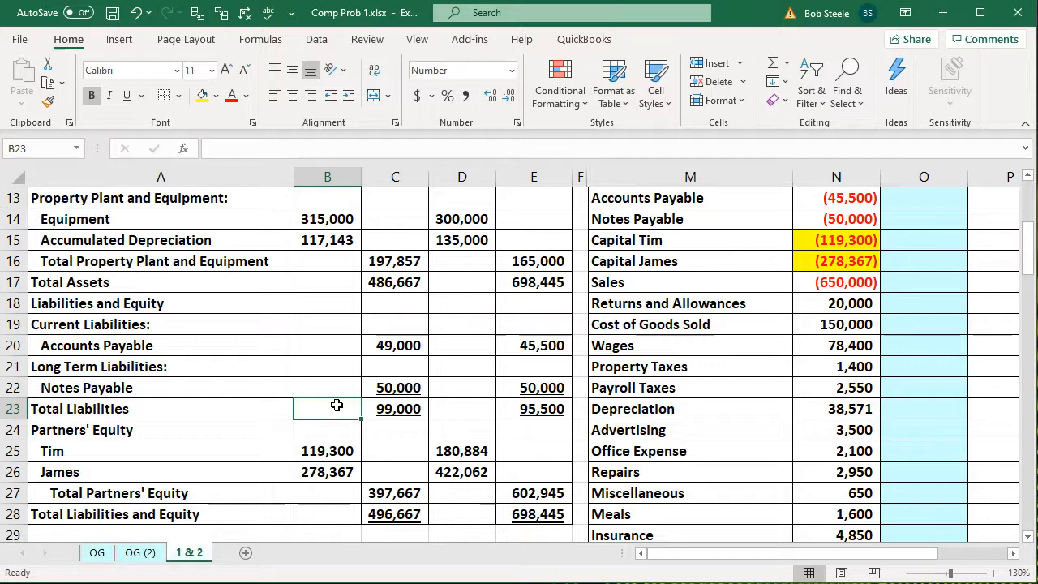
{"action": "scroll", "coordinate": [336, 405], "scroll_direction": "down", "scroll_amount": 4}
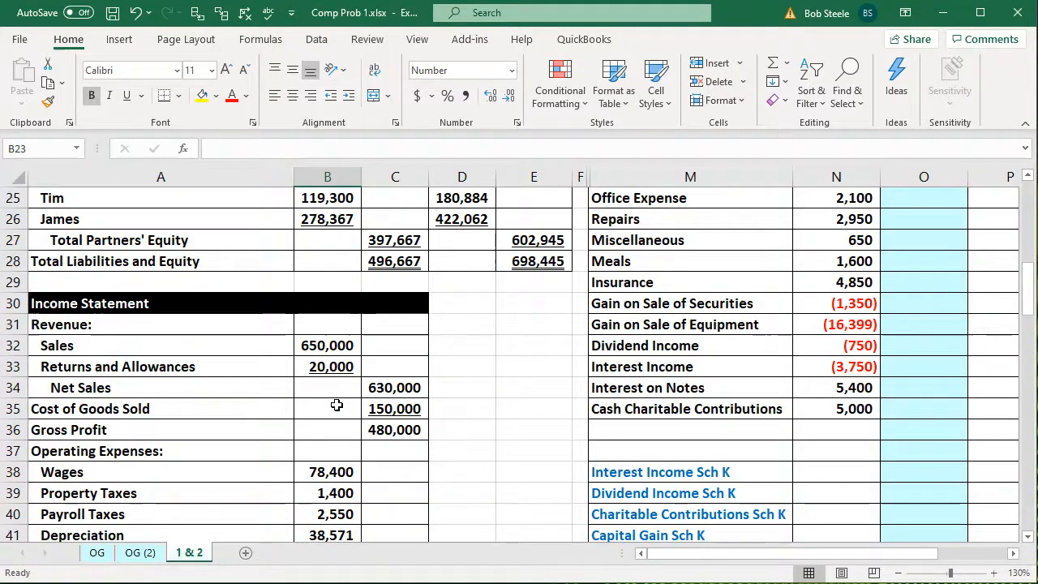
{"action": "scroll", "coordinate": [336, 405], "scroll_direction": "down", "scroll_amount": 9}
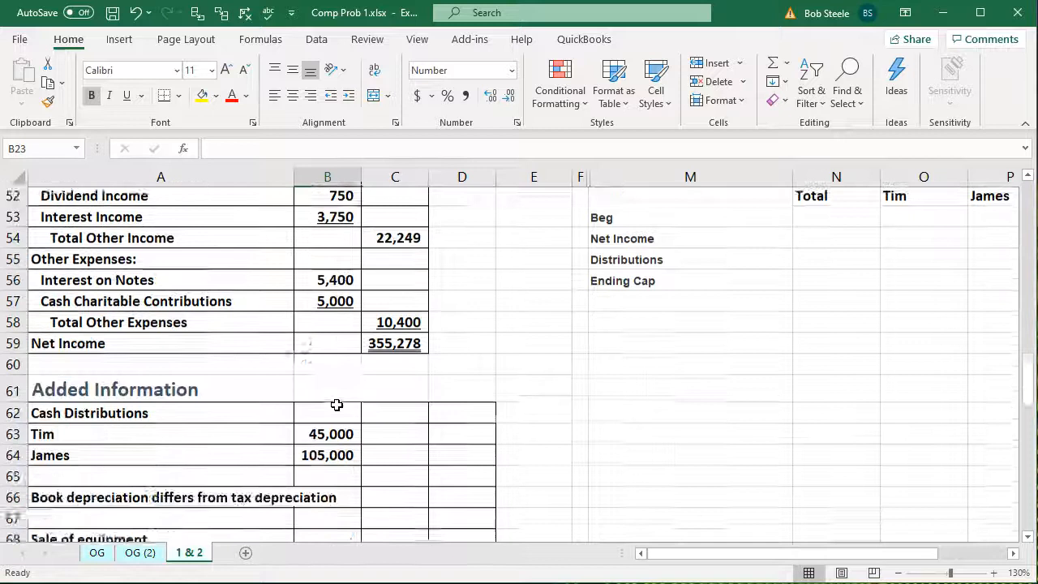
{"action": "scroll", "coordinate": [336, 405], "scroll_direction": "down", "scroll_amount": 2}
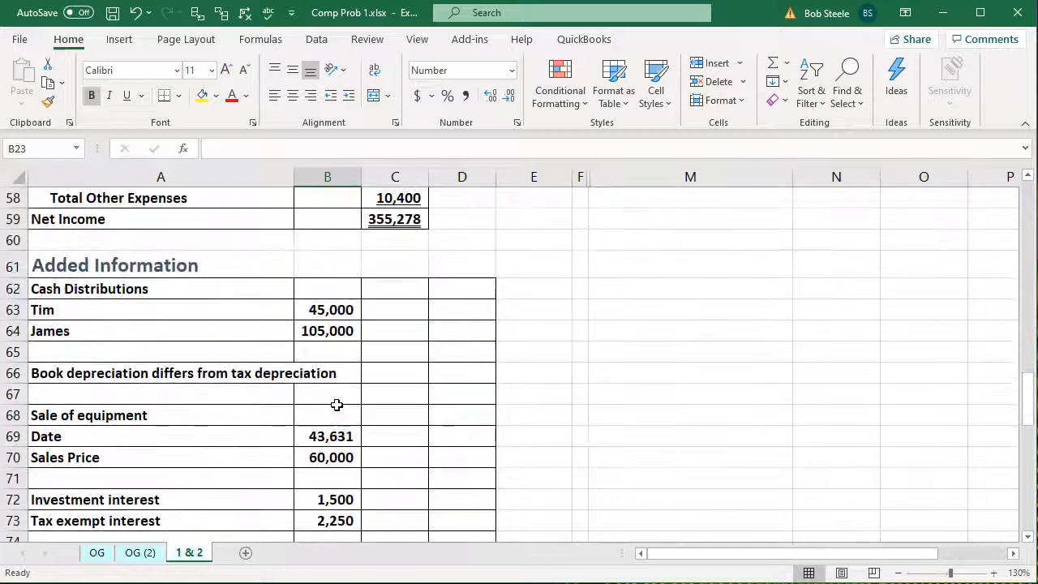
{"action": "left_click", "coordinate": [107, 305]}
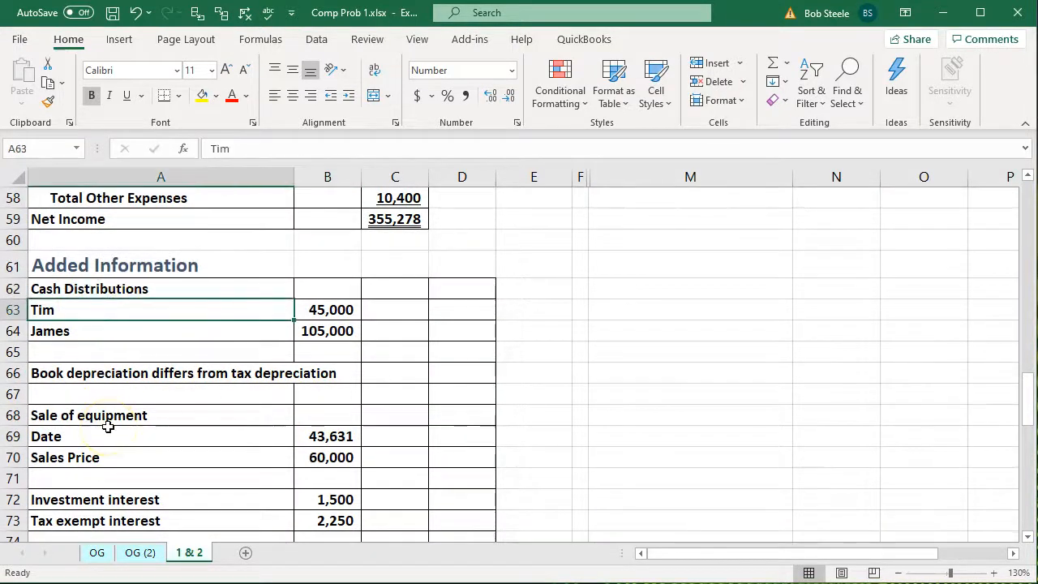
{"action": "key", "text": "Right"}
{"action": "key", "text": "Down"}
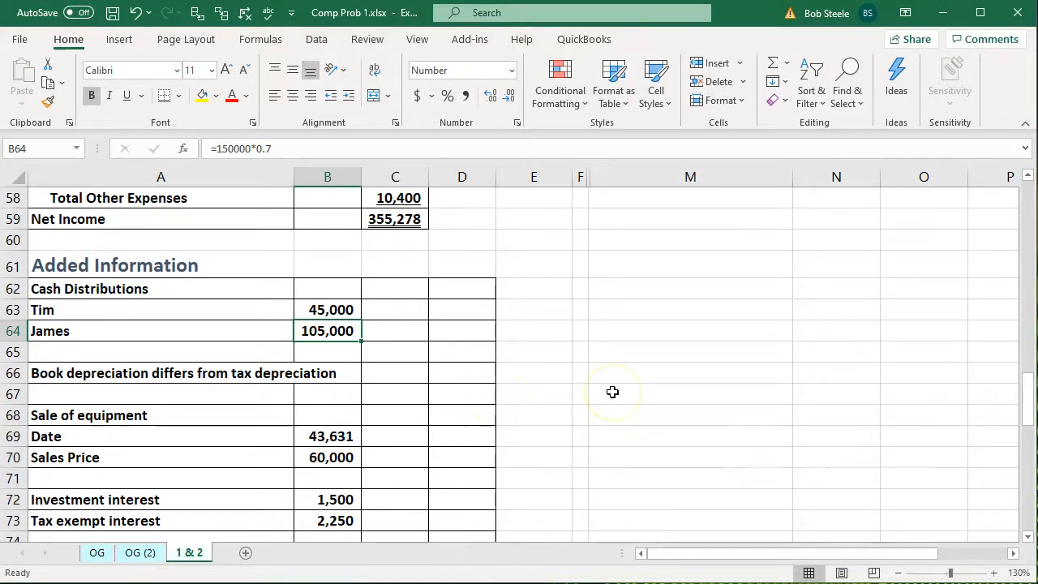
Fill the two partner capital account labels in M15:M16 with blue.
{"action": "scroll", "coordinate": [612, 391], "scroll_direction": "up", "scroll_amount": 14}
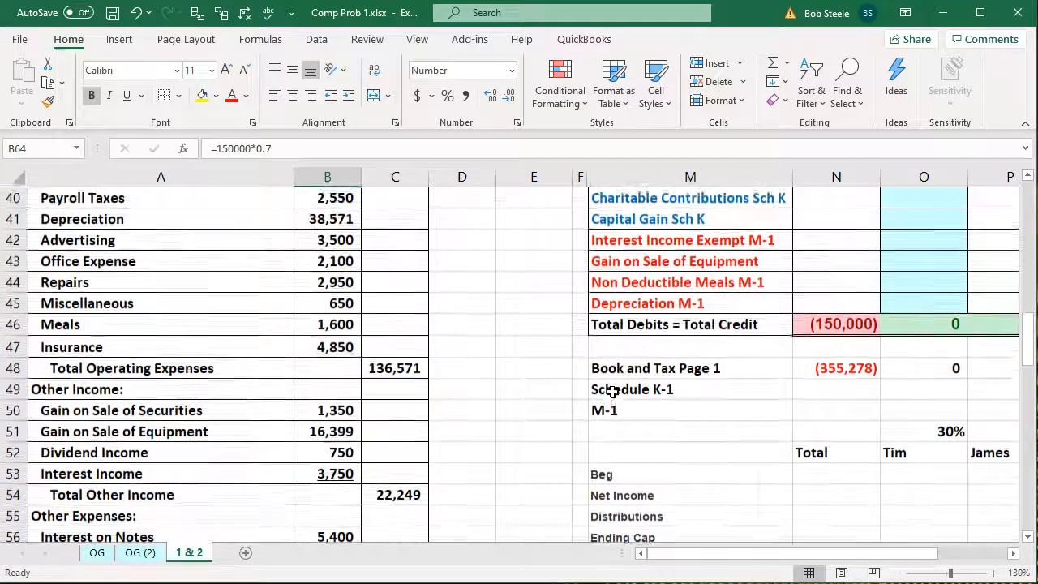
{"action": "scroll", "coordinate": [612, 391], "scroll_direction": "up", "scroll_amount": 2}
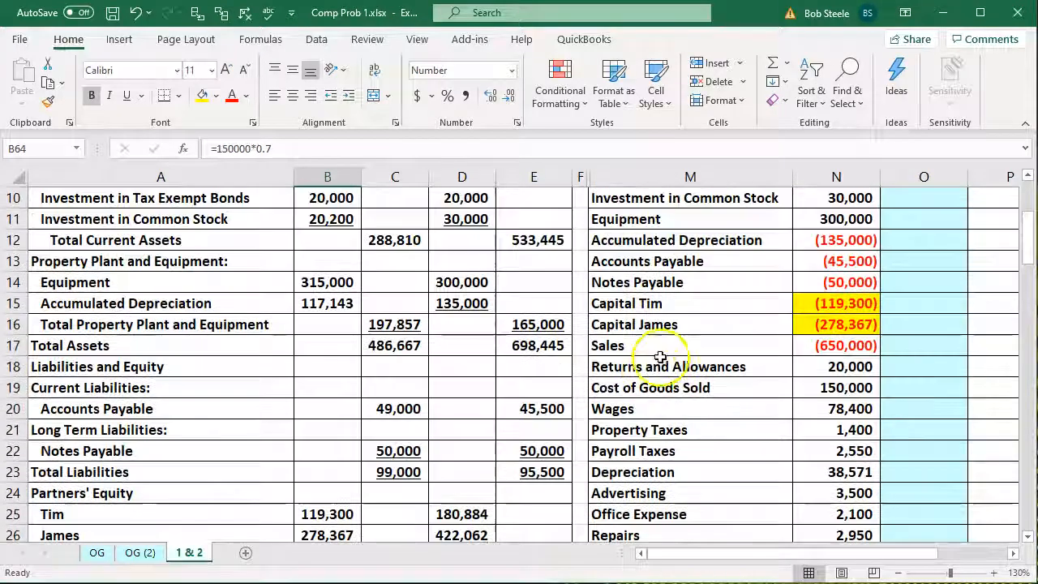
{"action": "left_click", "coordinate": [674, 305]}
{"action": "left_click_drag", "start_coordinate": [674, 304], "coordinate": [675, 318]}
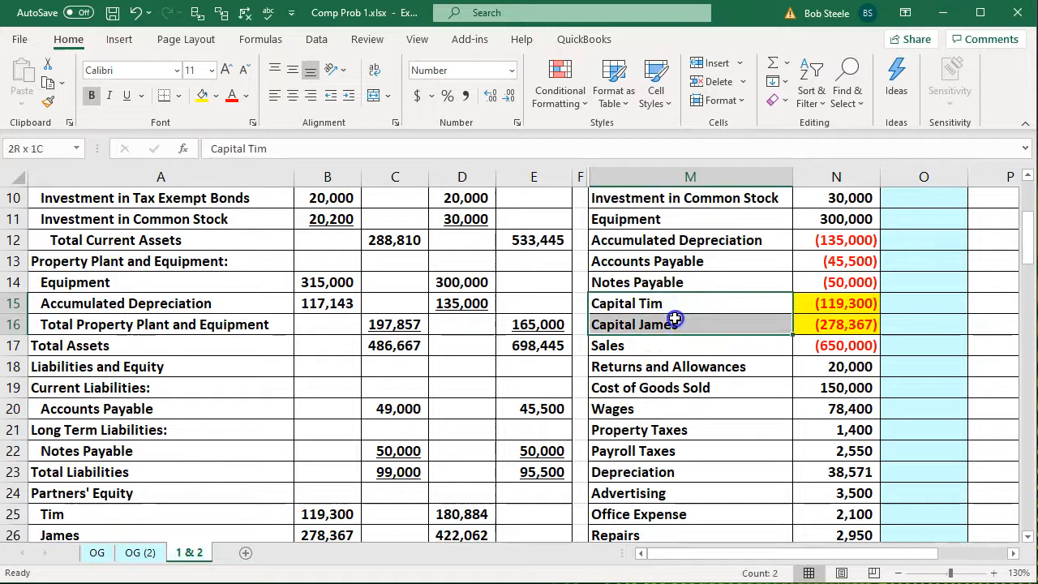
{"action": "right_click", "coordinate": [674, 318]}
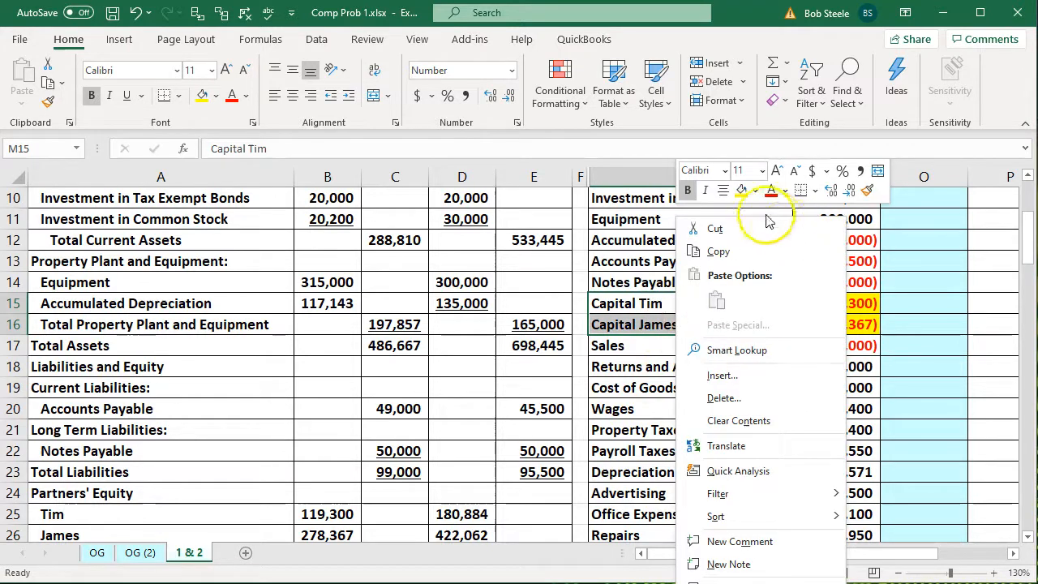
{"action": "left_click", "coordinate": [755, 189]}
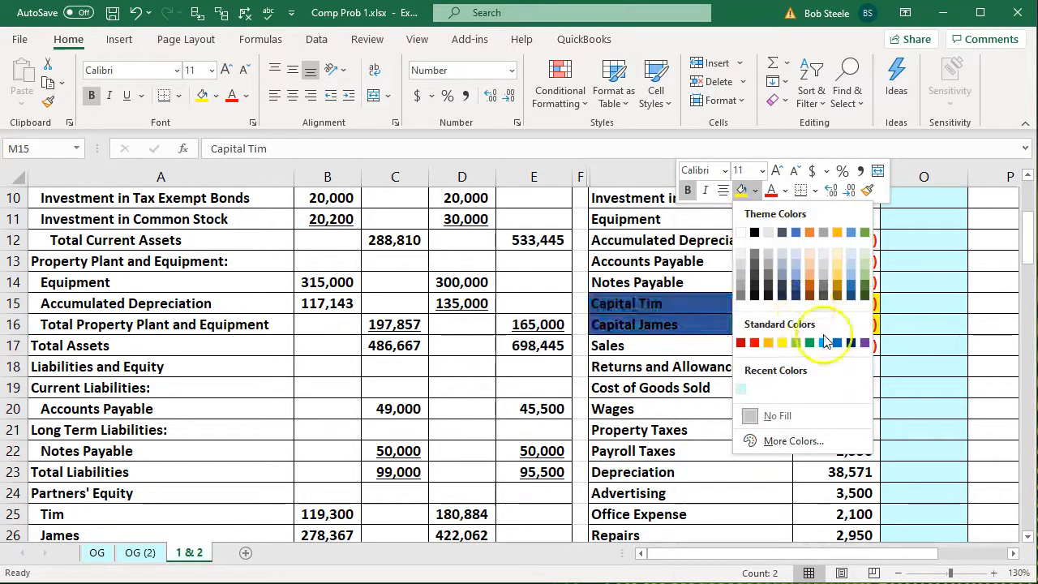
{"action": "left_click", "coordinate": [835, 344]}
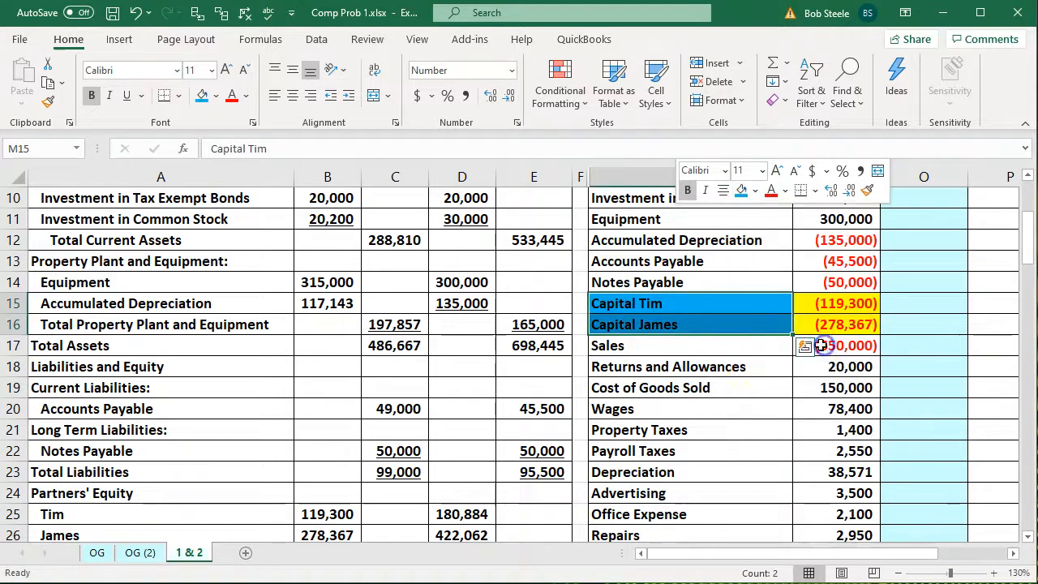
{"action": "left_click", "coordinate": [664, 354]}
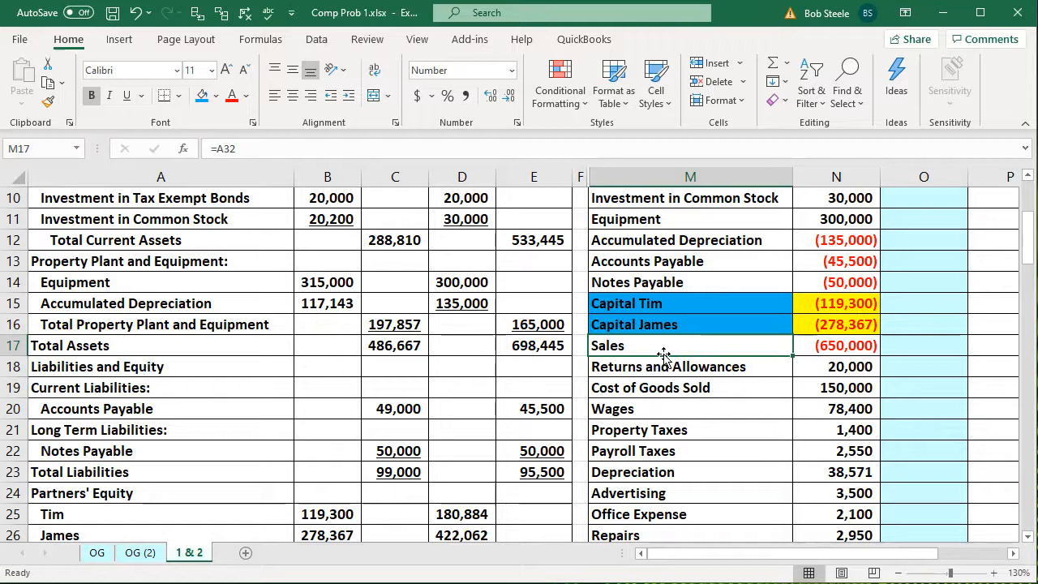
Insert blank cells across M16:U16 between the two capital accounts, shifting the existing cells down.
{"action": "left_click", "coordinate": [788, 305]}
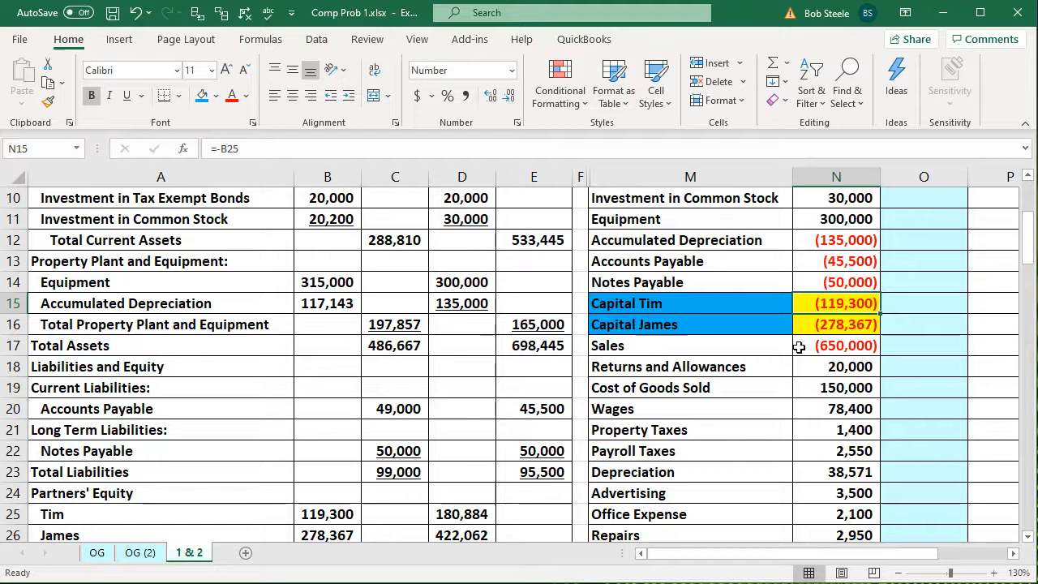
{"action": "key", "text": "Right"}
{"action": "key", "text": "Right"}
{"action": "key", "text": "Right"}
{"action": "key", "text": "Right"}
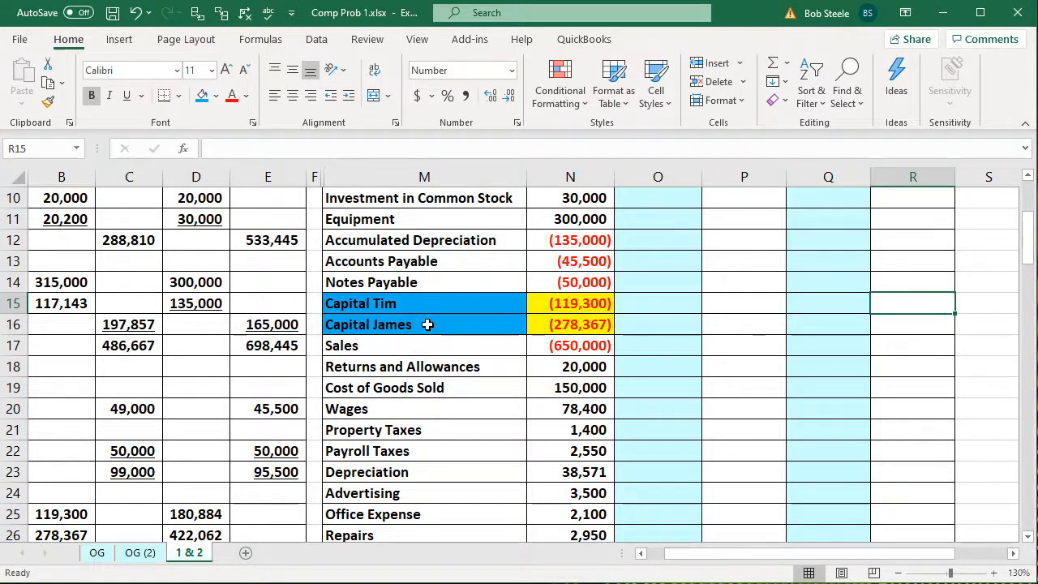
{"action": "left_click", "coordinate": [17, 324]}
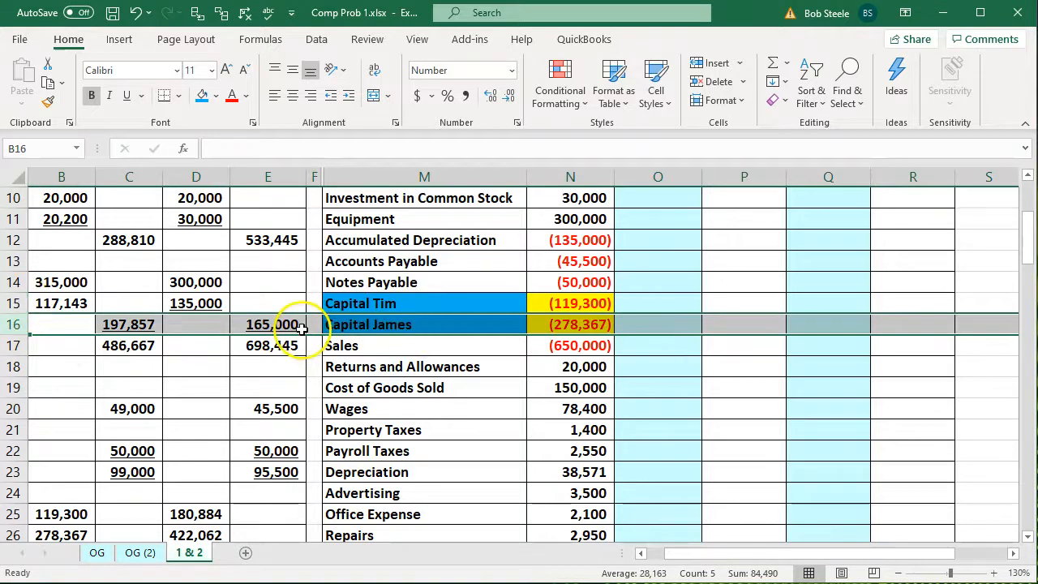
{"action": "left_click", "coordinate": [409, 282]}
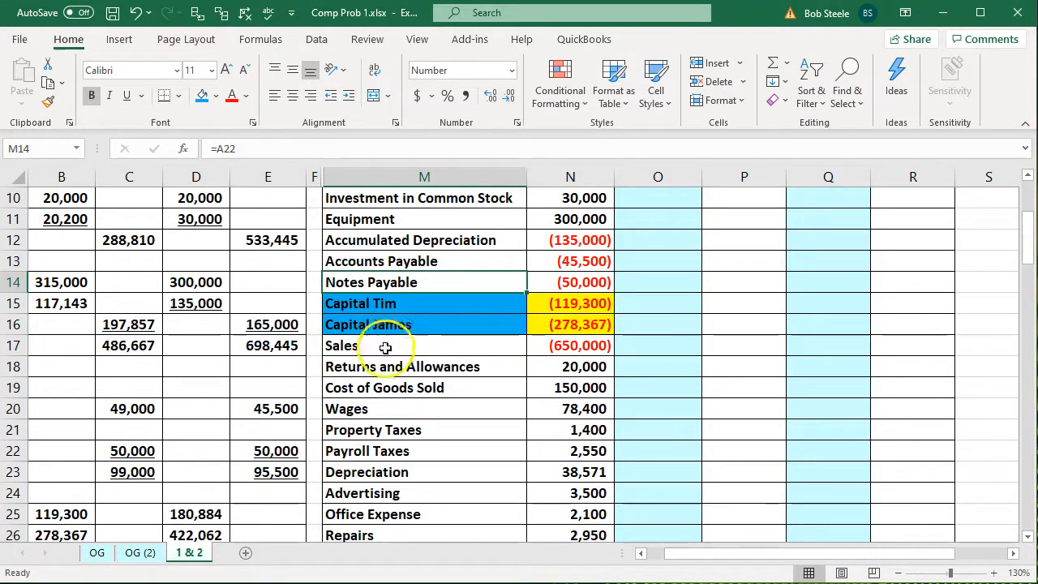
{"action": "left_click", "coordinate": [376, 324]}
{"action": "left_click_drag", "start_coordinate": [590, 325], "coordinate": [908, 326]}
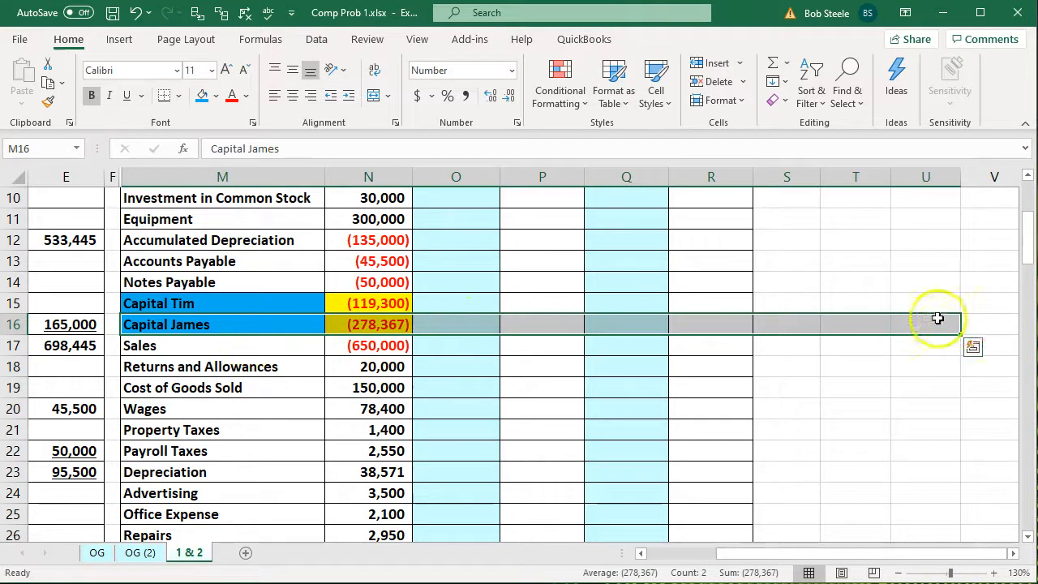
{"action": "scroll", "coordinate": [942, 321], "scroll_direction": "down", "scroll_amount": 10}
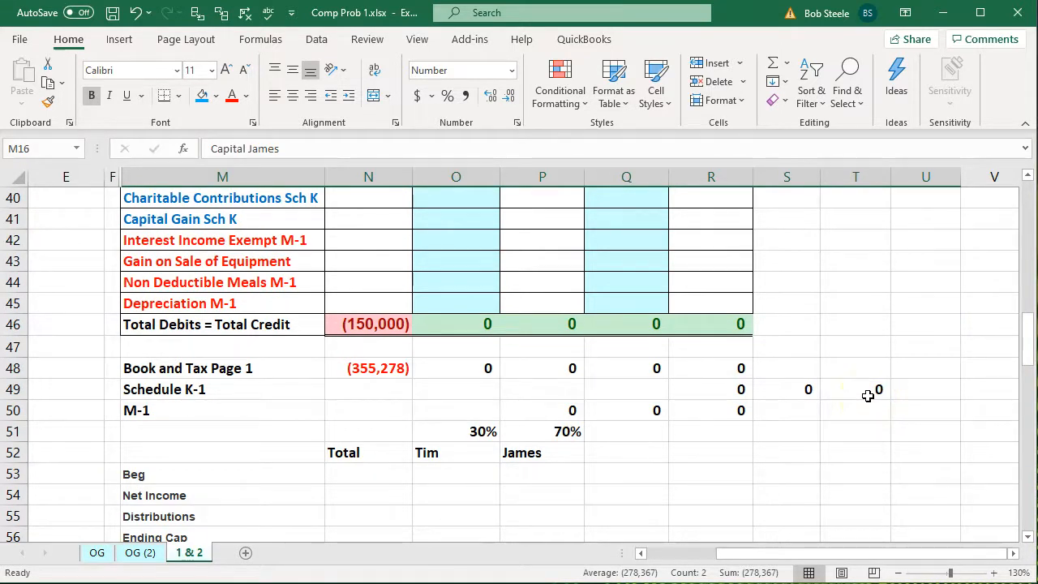
{"action": "scroll", "coordinate": [868, 395], "scroll_direction": "up", "scroll_amount": 12}
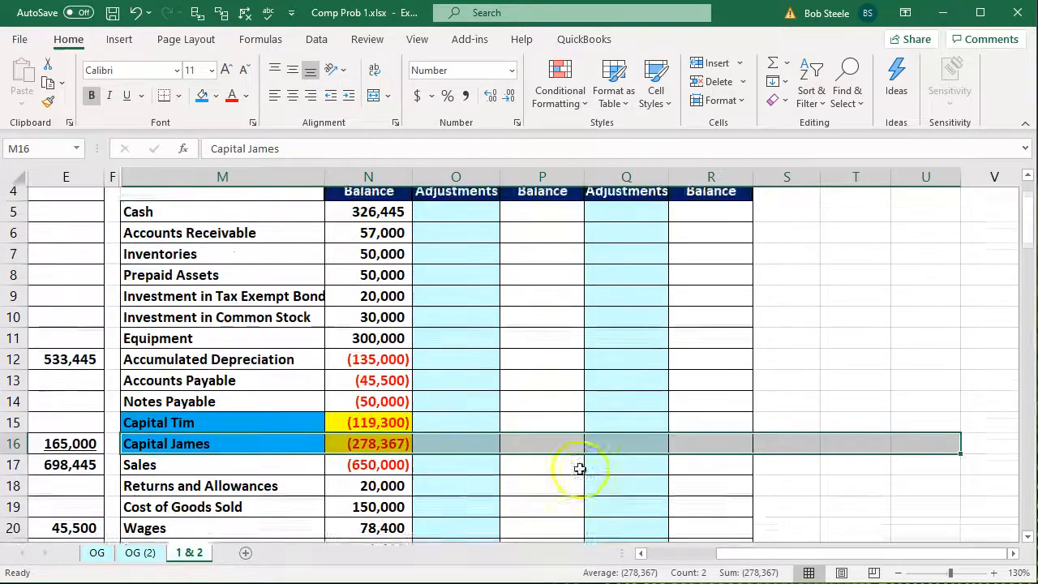
{"action": "right_click", "coordinate": [306, 446]}
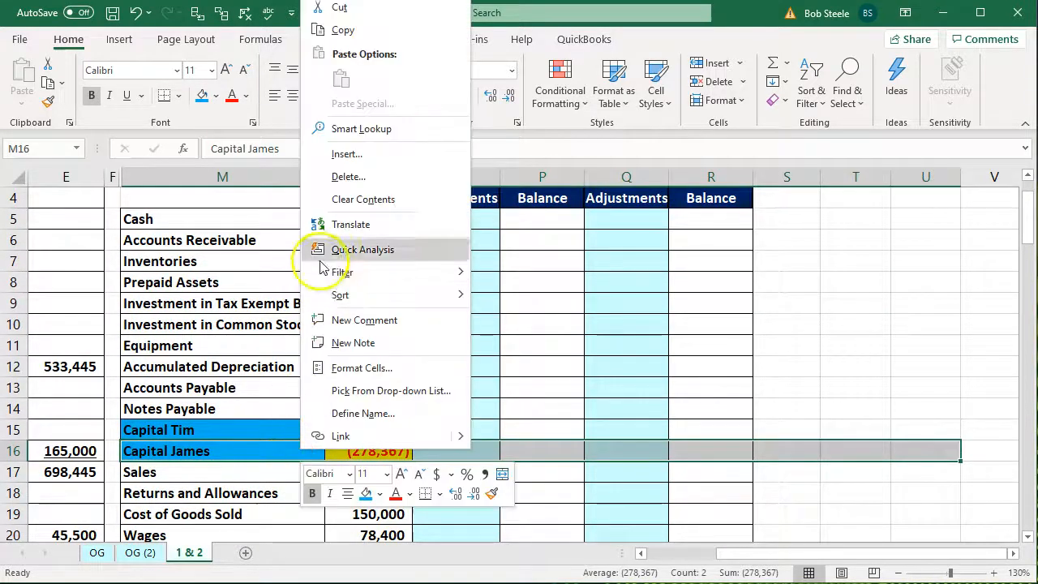
{"action": "left_click", "coordinate": [347, 154]}
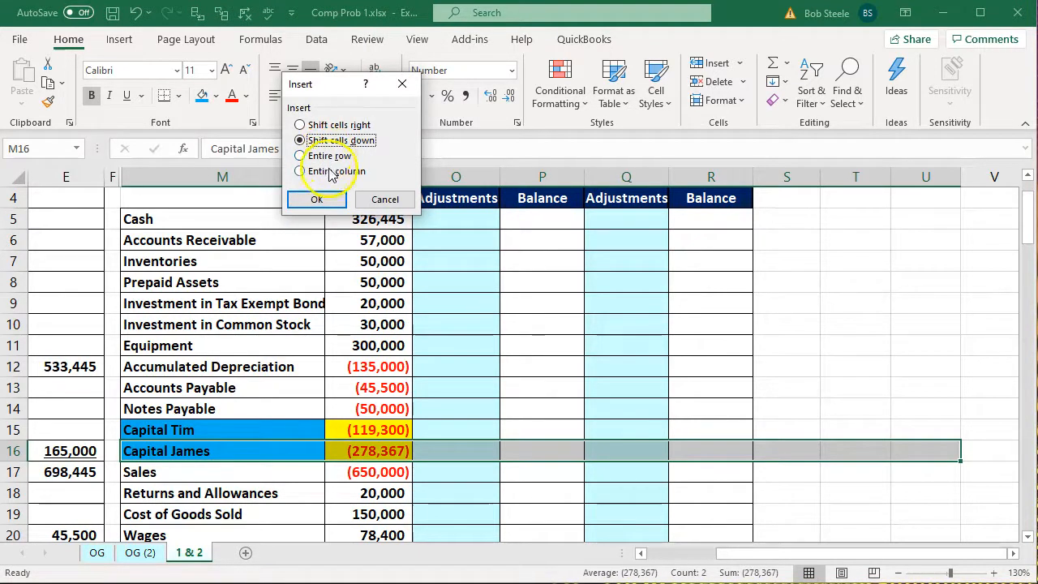
{"action": "left_click", "coordinate": [317, 199]}
Label M16 as the first partner's distribution account, entering the word for distribution followed by that partner's name.
{"action": "left_click", "coordinate": [195, 448]}
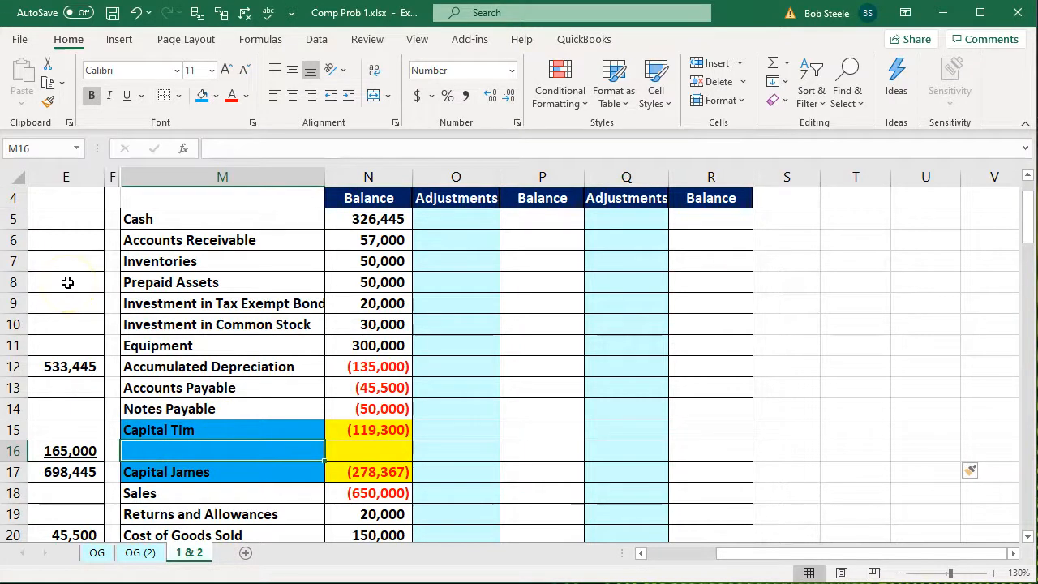
{"action": "type", "text": "Dis"}
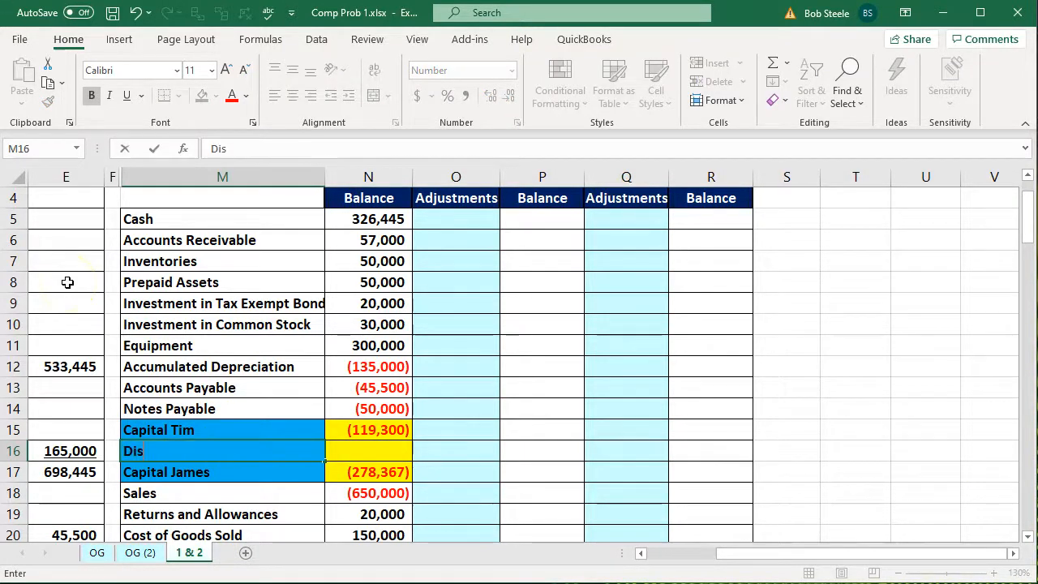
{"action": "type", "text": "tributi"}
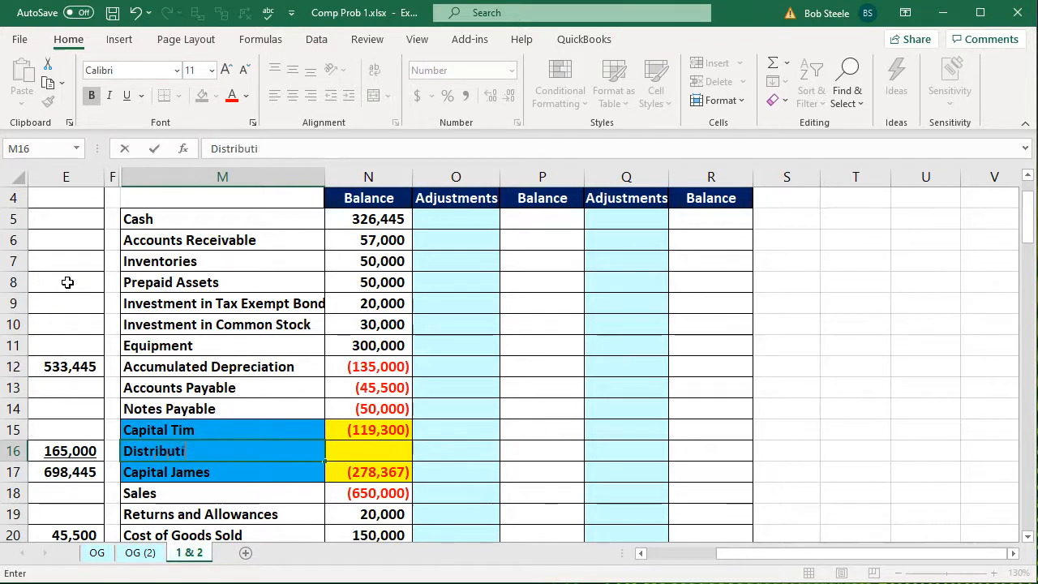
{"action": "type", "text": "n Tim"}
{"action": "key", "text": "Return"}
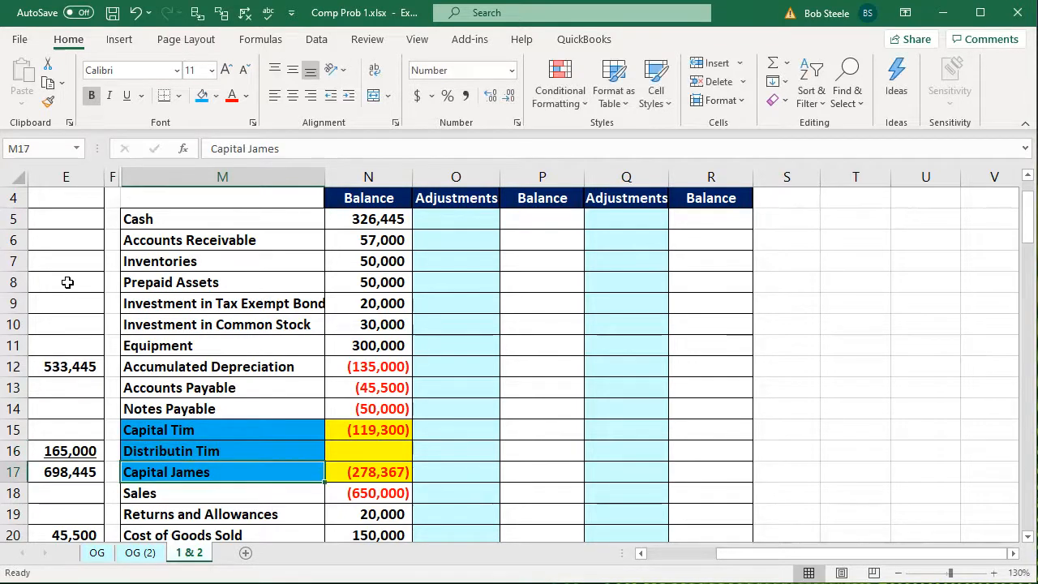
Insert blank cells across M18:U18 above the Sales account, shifting the existing cells down.
{"action": "scroll", "coordinate": [67, 282], "scroll_direction": "down", "scroll_amount": 1}
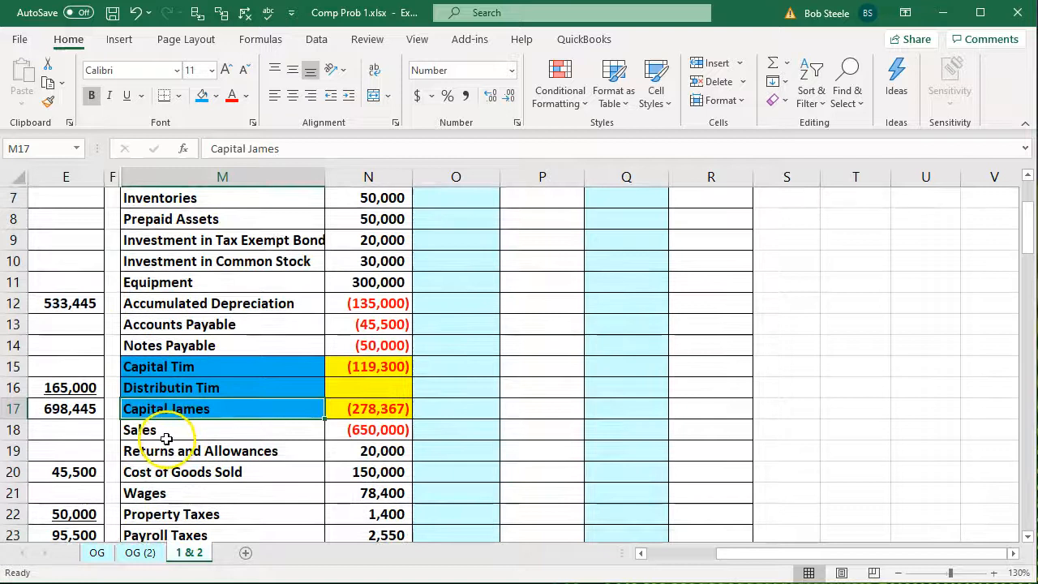
{"action": "left_click_drag", "start_coordinate": [165, 437], "coordinate": [907, 426]}
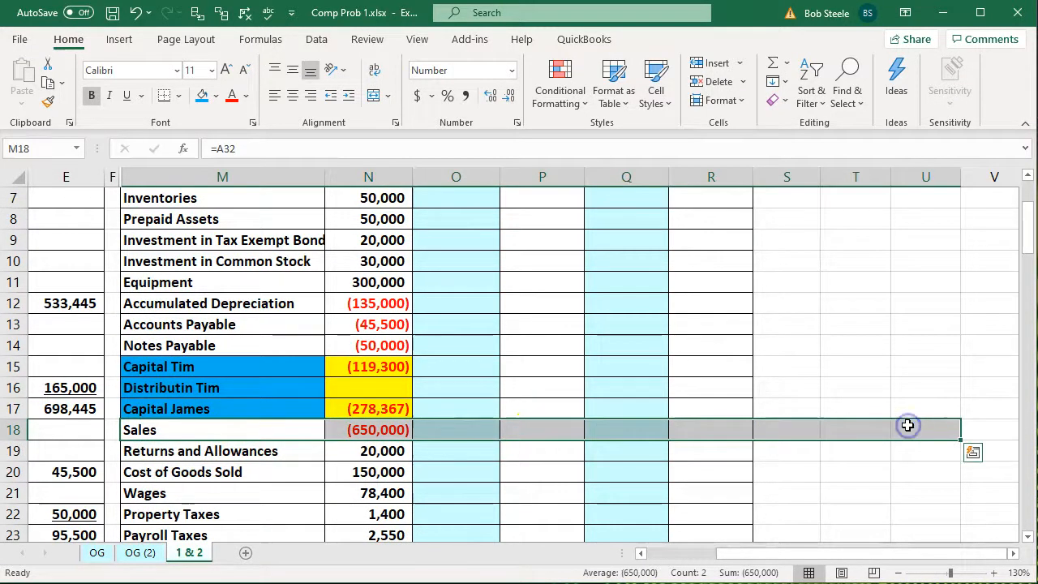
{"action": "right_click", "coordinate": [811, 430]}
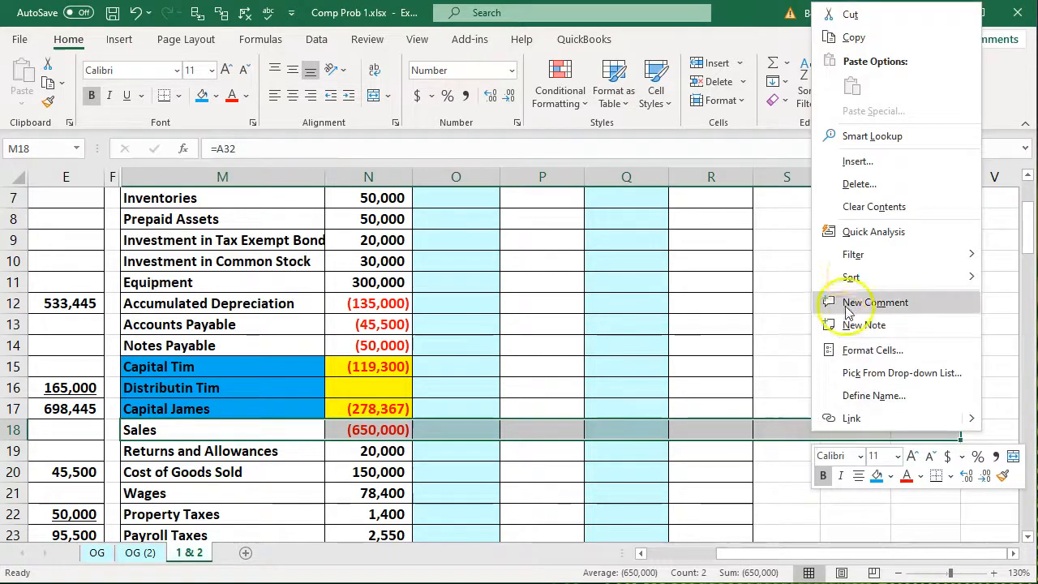
{"action": "left_click", "coordinate": [859, 162]}
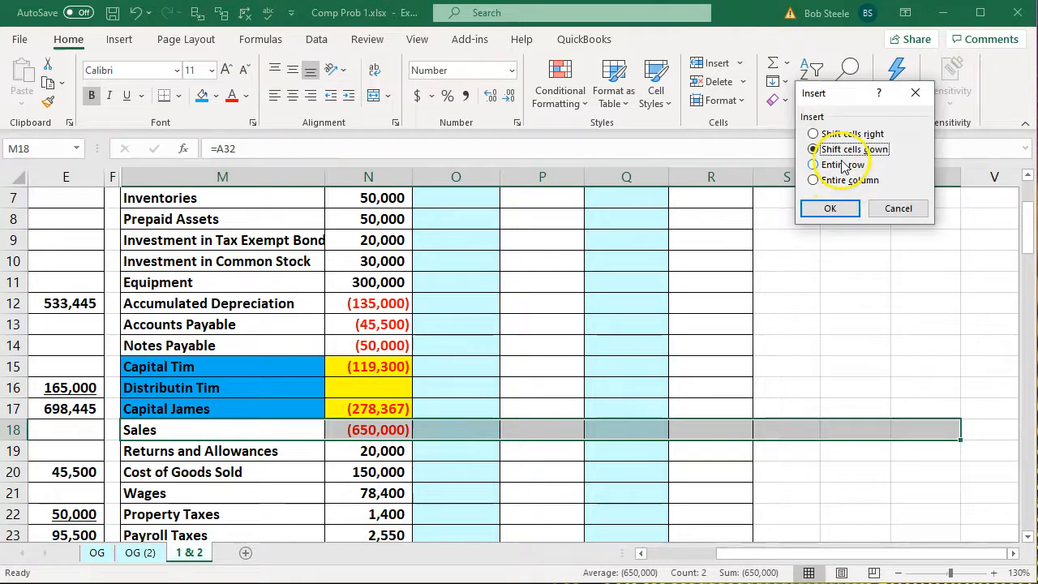
{"action": "left_click", "coordinate": [846, 210]}
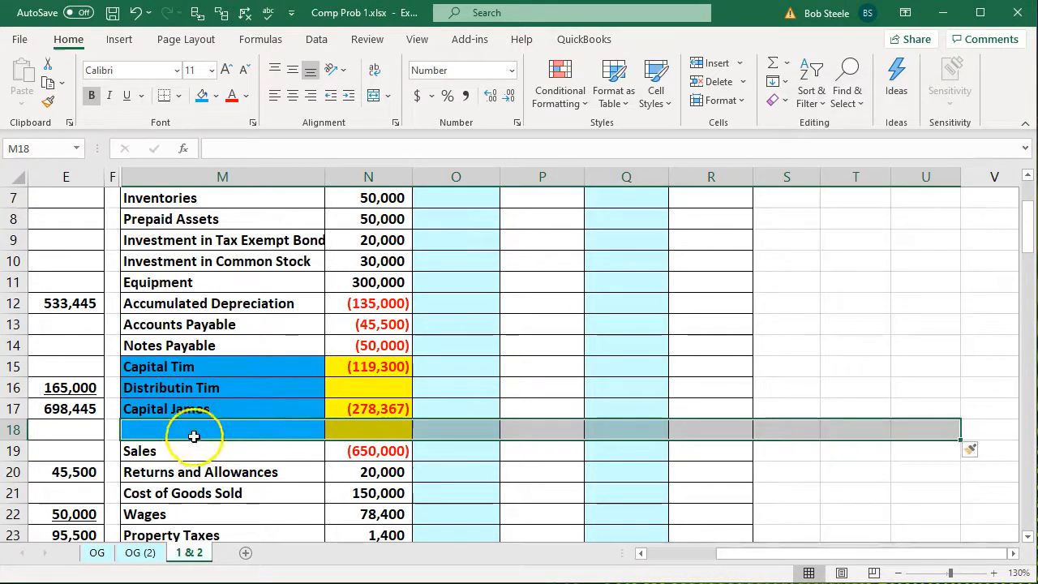
Label M18 "Distribution" followed by the second partner's name.
{"action": "left_click", "coordinate": [195, 431]}
{"action": "type", "text": "Distri"}
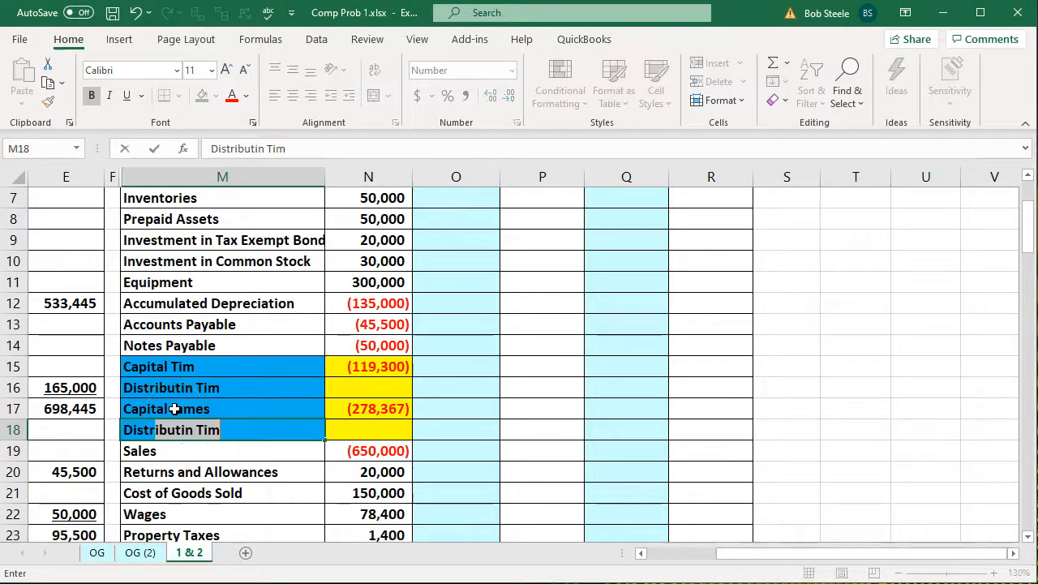
{"action": "type", "text": "bution Jame"}
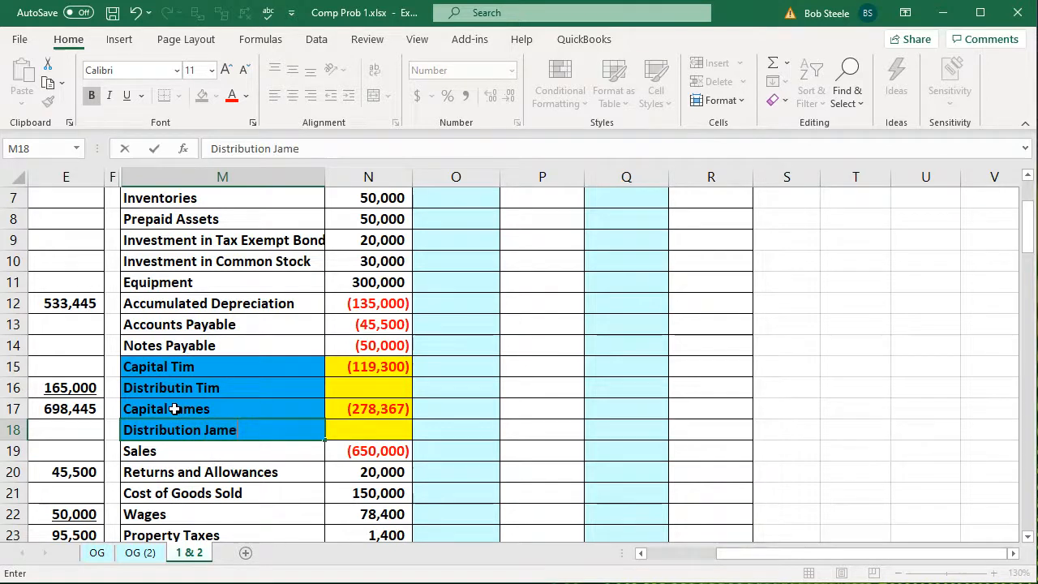
{"action": "key", "text": "Return"}
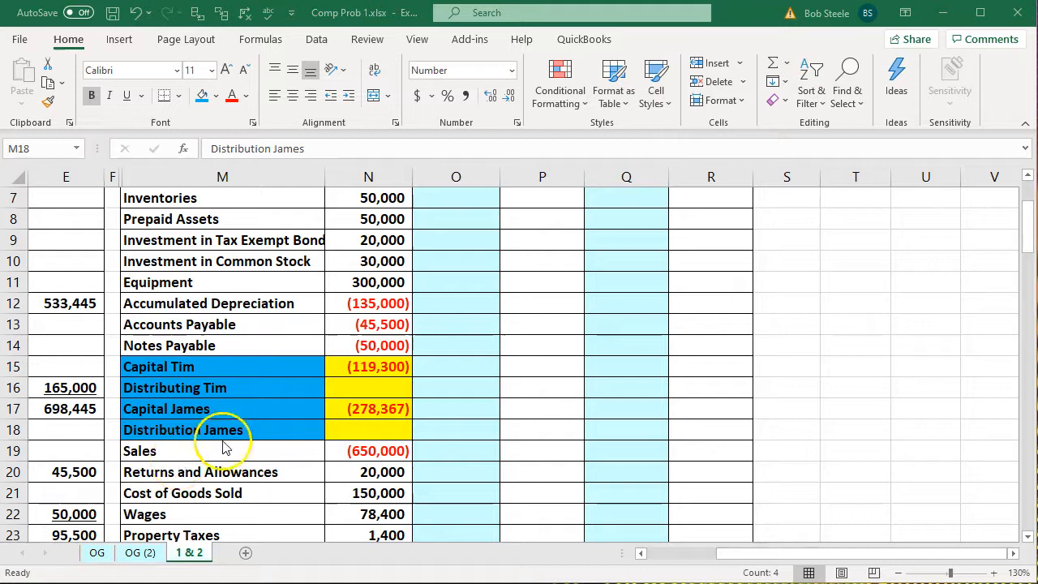
Link the first partner's distribution balance in N16 to the cash distribution in B63 of the Added Information section.
{"action": "left_click", "coordinate": [383, 391]}
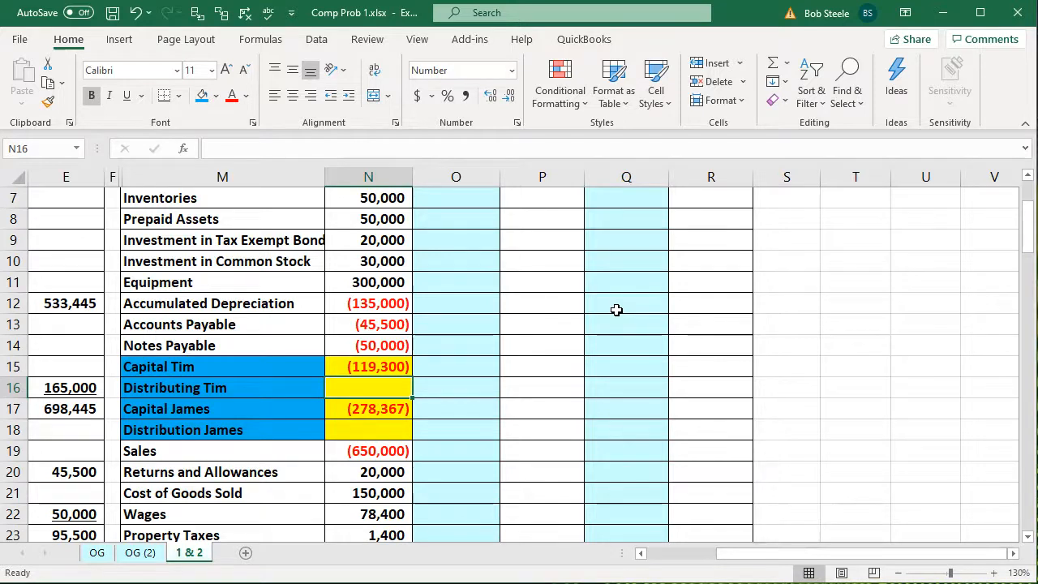
{"action": "type", "text": "="}
{"action": "key", "text": "Left"}
{"action": "key", "text": "Home"}
{"action": "key", "text": "Down"}
{"action": "key", "text": "Down"}
{"action": "key", "text": "Down"}
{"action": "key", "text": "Down"}
{"action": "key", "text": "Down"}
{"action": "key", "text": "Down"}
{"action": "key", "text": "Down"}
{"action": "key", "text": "Down"}
{"action": "key", "text": "Down"}
{"action": "key", "text": "Down"}
{"action": "key", "text": "Down"}
{"action": "key", "text": "Down"}
{"action": "key", "text": "Down"}
{"action": "key", "text": "Down"}
{"action": "key", "text": "Down"}
{"action": "key", "text": "Down"}
{"action": "key", "text": "Down"}
{"action": "key", "text": "Down"}
{"action": "key", "text": "Down"}
{"action": "key", "text": "Down"}
{"action": "key", "text": "Down"}
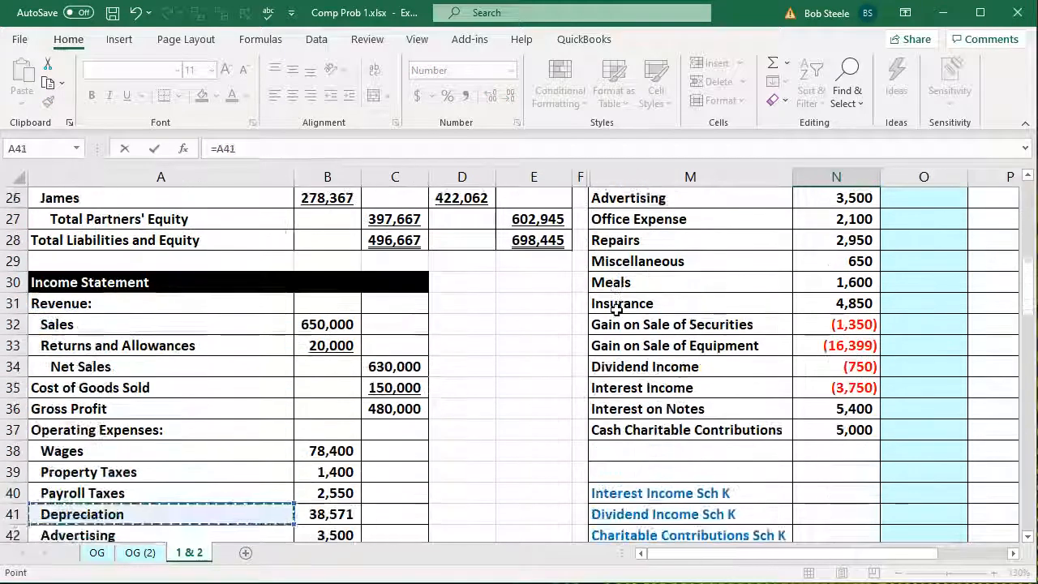
{"action": "key", "text": "Down"}
{"action": "key", "text": "Down"}
{"action": "key", "text": "Down"}
{"action": "key", "text": "Down"}
{"action": "key", "text": "Down"}
{"action": "key", "text": "Down"}
{"action": "key", "text": "Down"}
{"action": "key", "text": "Down"}
{"action": "key", "text": "Down"}
{"action": "key", "text": "Down"}
{"action": "key", "text": "Down"}
{"action": "key", "text": "Down"}
{"action": "key", "text": "Down"}
{"action": "key", "text": "Down"}
{"action": "key", "text": "Down"}
{"action": "key", "text": "Down"}
{"action": "key", "text": "Down"}
{"action": "key", "text": "Down"}
{"action": "key", "text": "Down"}
{"action": "key", "text": "Down"}
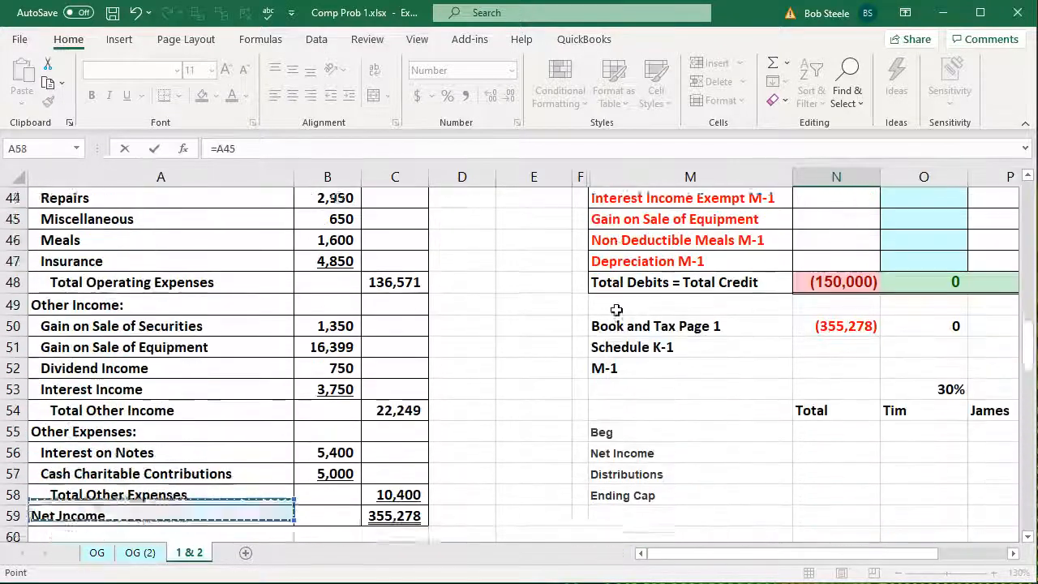
{"action": "key", "text": "Down"}
{"action": "key", "text": "Down"}
{"action": "key", "text": "Up"}
{"action": "key", "text": "Up"}
{"action": "key", "text": "Up"}
{"action": "key", "text": "Up"}
{"action": "key", "text": "Up"}
{"action": "key", "text": "Up"}
{"action": "key", "text": "Up"}
{"action": "key", "text": "Up"}
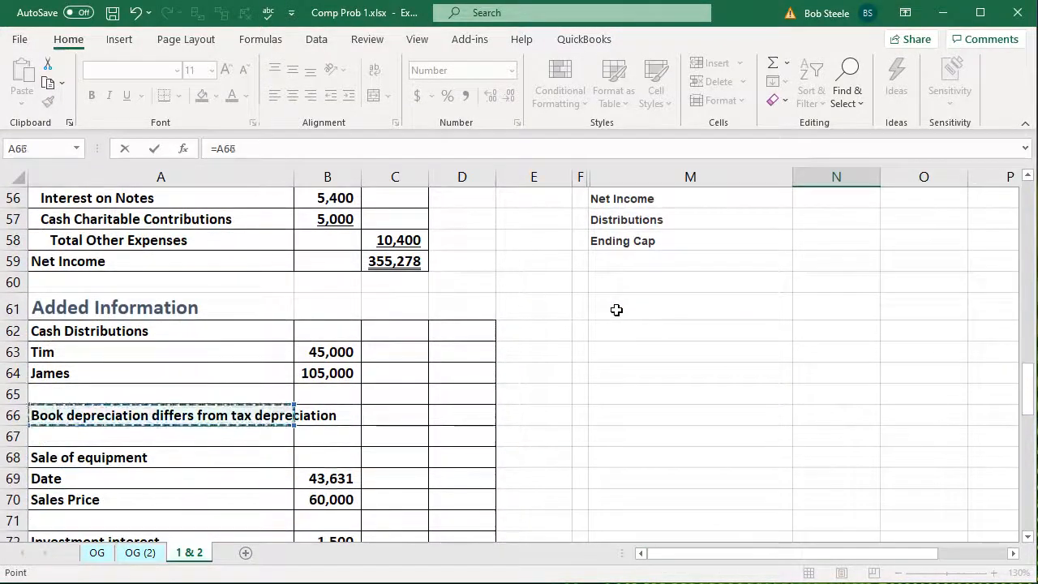
{"action": "key", "text": "Right"}
{"action": "key", "text": "Return"}
Link the second partner's distribution balance in N18 to the cash distribution in B64 with the formula =B64.
{"action": "key", "text": "Up"}
{"action": "key", "text": "Up"}
{"action": "key", "text": "Down"}
{"action": "key", "text": "Down"}
{"action": "key", "text": "Down"}
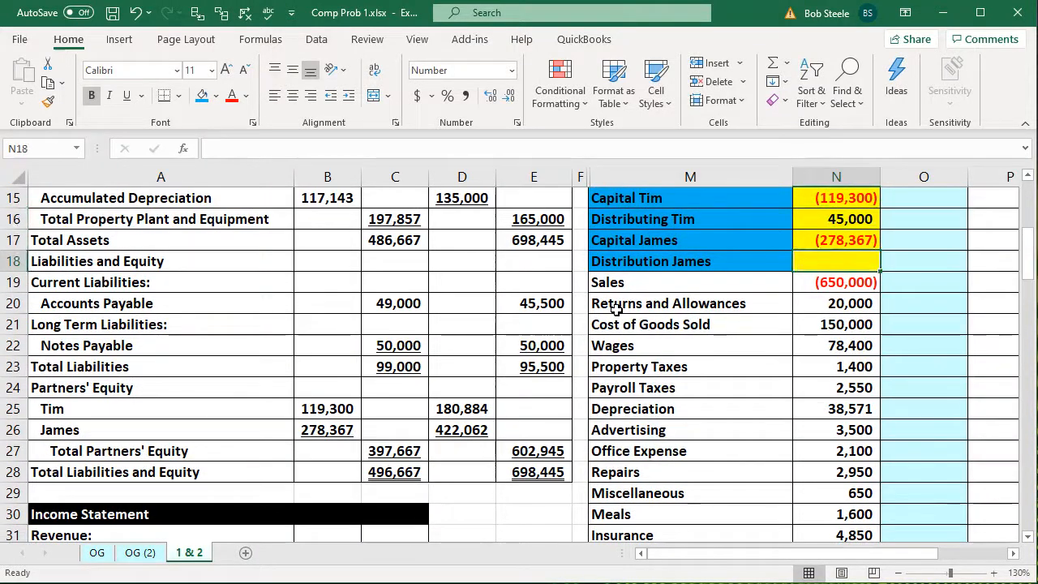
{"action": "type", "text": "="}
{"action": "key", "text": "Down"}
{"action": "key", "text": "Down"}
{"action": "key", "text": "Down"}
{"action": "key", "text": "Down"}
{"action": "key", "text": "Down"}
{"action": "key", "text": "Down"}
{"action": "key", "text": "Down"}
{"action": "key", "text": "Down"}
{"action": "key", "text": "Down"}
{"action": "key", "text": "Down"}
{"action": "key", "text": "Down"}
{"action": "key", "text": "Down"}
{"action": "key", "text": "Down"}
{"action": "key", "text": "Down"}
{"action": "key", "text": "Down"}
{"action": "key", "text": "Down"}
{"action": "key", "text": "Down"}
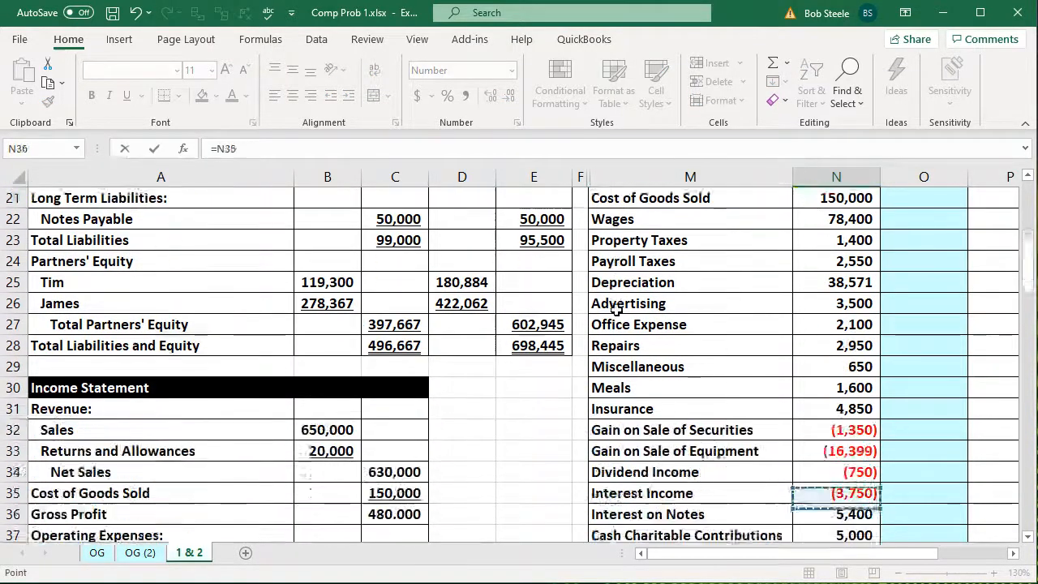
{"action": "key", "text": "Down"}
{"action": "key", "text": "Down"}
{"action": "key", "text": "Down"}
{"action": "key", "text": "Down"}
{"action": "key", "text": "Down"}
{"action": "key", "text": "Down"}
{"action": "key", "text": "Down"}
{"action": "key", "text": "Down"}
{"action": "key", "text": "Down"}
{"action": "key", "text": "Down"}
{"action": "key", "text": "Down"}
{"action": "key", "text": "Down"}
{"action": "key", "text": "Down"}
{"action": "key", "text": "Down"}
{"action": "key", "text": "Down"}
{"action": "key", "text": "Left"}
{"action": "key", "text": "Left"}
{"action": "key", "text": "Left"}
{"action": "key", "text": "Down"}
{"action": "key", "text": "Down"}
{"action": "key", "text": "Down"}
{"action": "key", "text": "Down"}
{"action": "key", "text": "Down"}
{"action": "key", "text": "Down"}
{"action": "key", "text": "Down"}
{"action": "key", "text": "Down"}
{"action": "key", "text": "Down"}
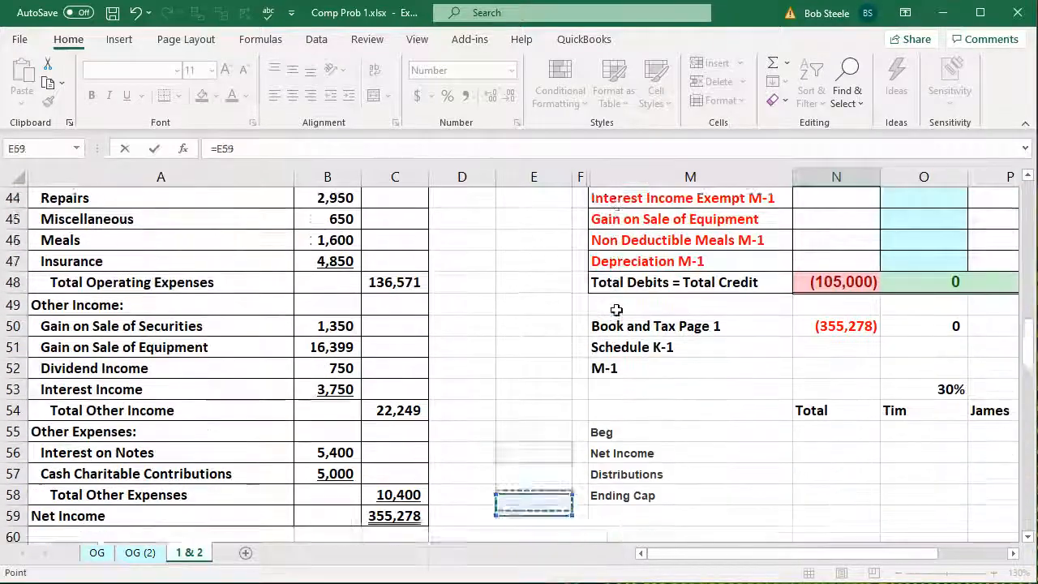
{"action": "key", "text": "Down"}
{"action": "key", "text": "Down"}
{"action": "key", "text": "Down"}
{"action": "key", "text": "Down"}
{"action": "key", "text": "Down"}
{"action": "key", "text": "Down"}
{"action": "key", "text": "Down"}
{"action": "key", "text": "Down"}
{"action": "key", "text": "Left"}
{"action": "key", "text": "Left"}
{"action": "key", "text": "Left"}
{"action": "key", "text": "Up"}
{"action": "key", "text": "Up"}
{"action": "key", "text": "Up"}
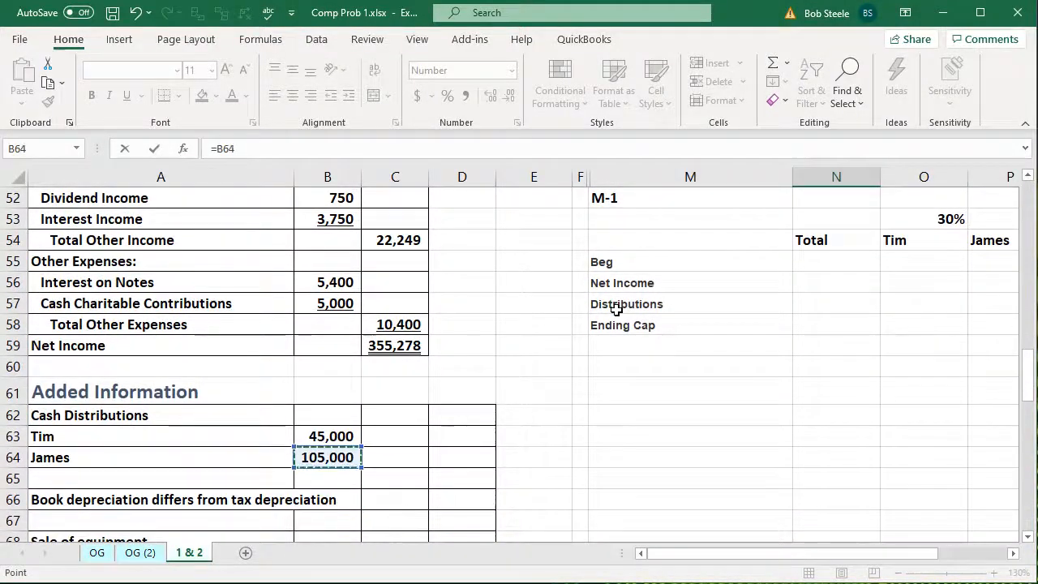
{"action": "key", "text": "Return"}
Check the Total Debits = Total Credit figure in N48 of the trial balance.
{"action": "key", "text": "Up"}
{"action": "key", "text": "Up"}
{"action": "key", "text": "Up"}
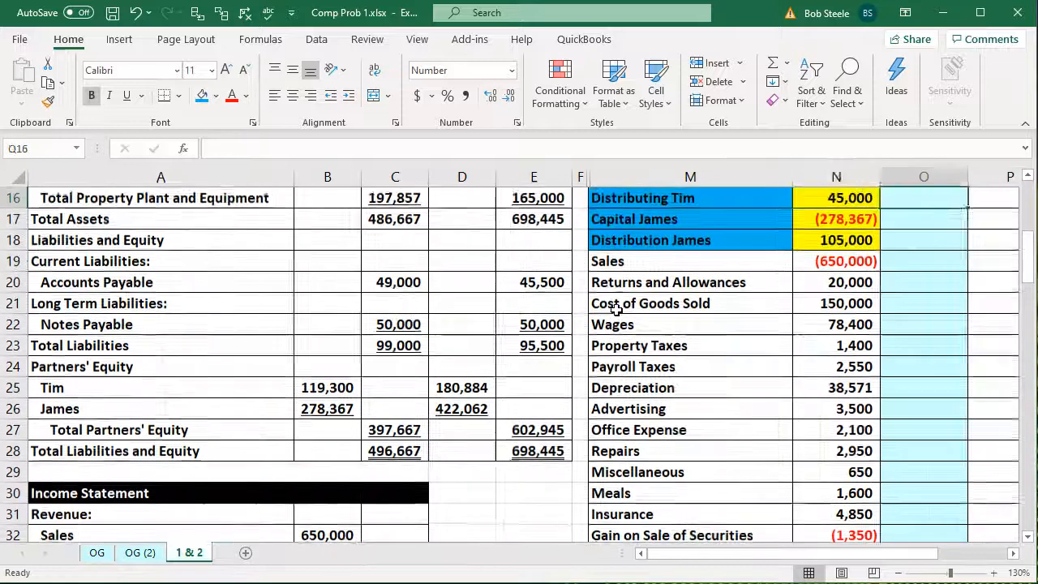
{"action": "key", "text": "Right"}
{"action": "key", "text": "Right"}
{"action": "key", "text": "Right"}
{"action": "key", "text": "Right"}
{"action": "key", "text": "Right"}
{"action": "key", "text": "Right"}
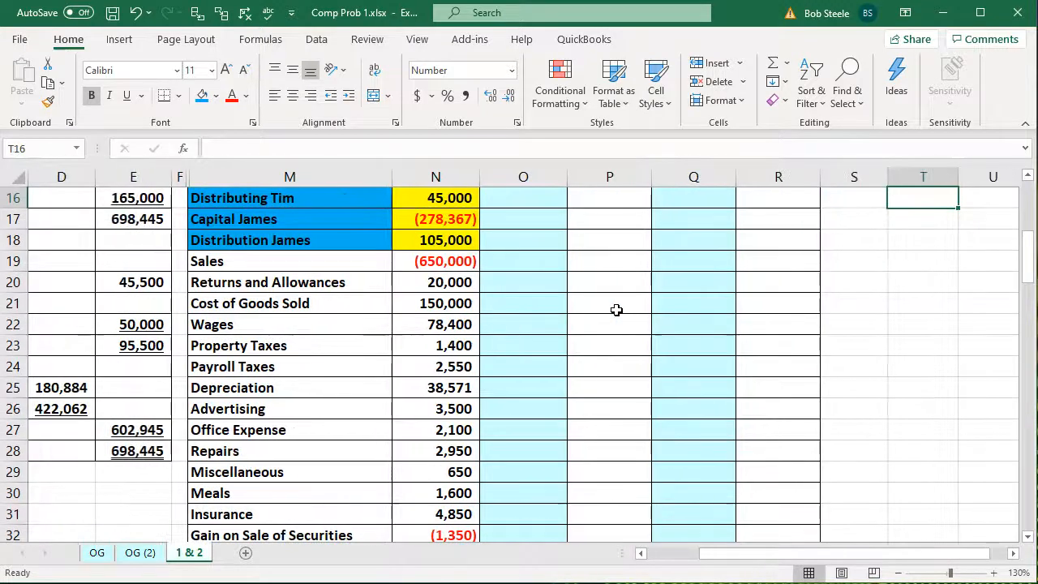
{"action": "scroll", "coordinate": [617, 309], "scroll_direction": "down", "scroll_amount": 3}
{"action": "scroll", "coordinate": [616, 310], "scroll_direction": "down", "scroll_amount": 4}
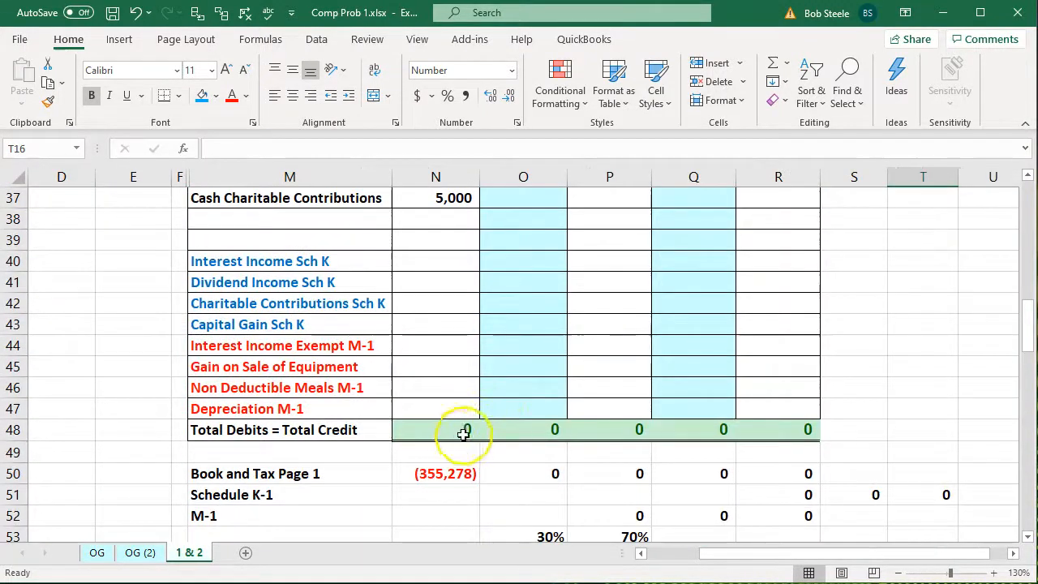
{"action": "double_click", "coordinate": [452, 429]}
{"action": "key", "text": "Return"}
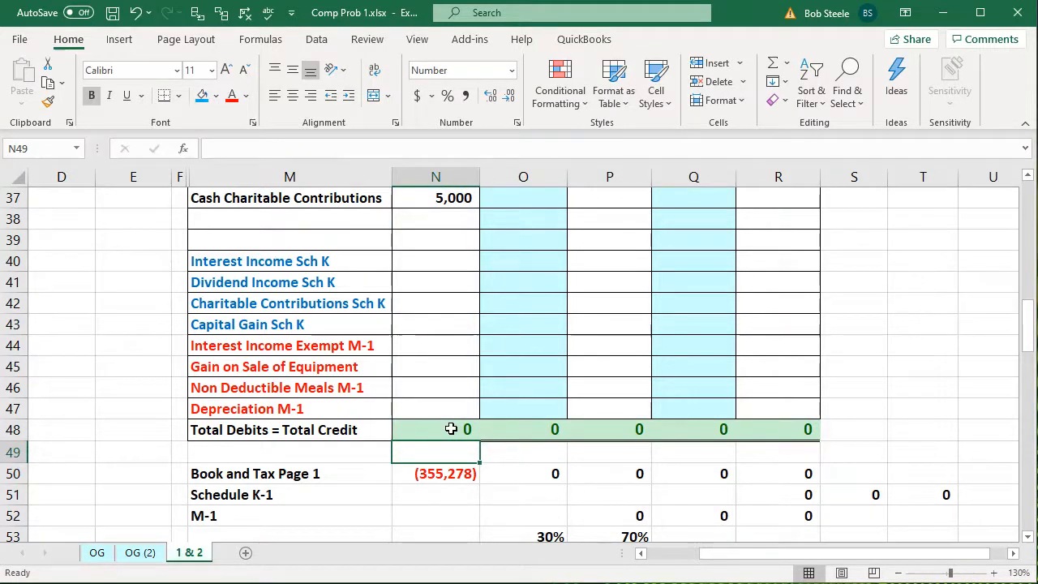
Examine the capital and distribution balances in N15:N18 against the partners' equity in rows 25 and 26 of the balance sheet.
{"action": "scroll", "coordinate": [452, 429], "scroll_direction": "up", "scroll_amount": 10}
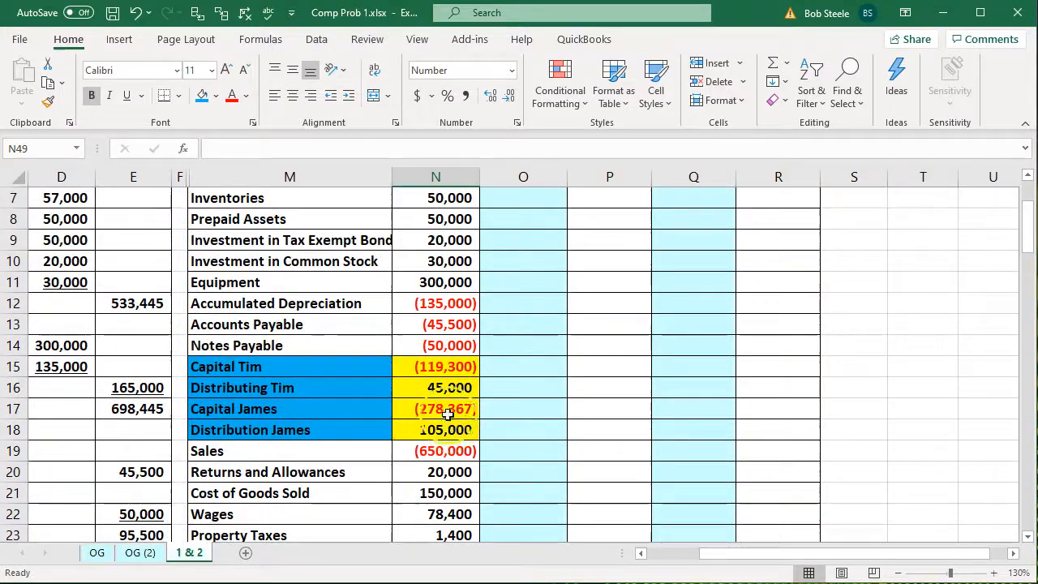
{"action": "left_click_drag", "start_coordinate": [444, 372], "coordinate": [438, 431]}
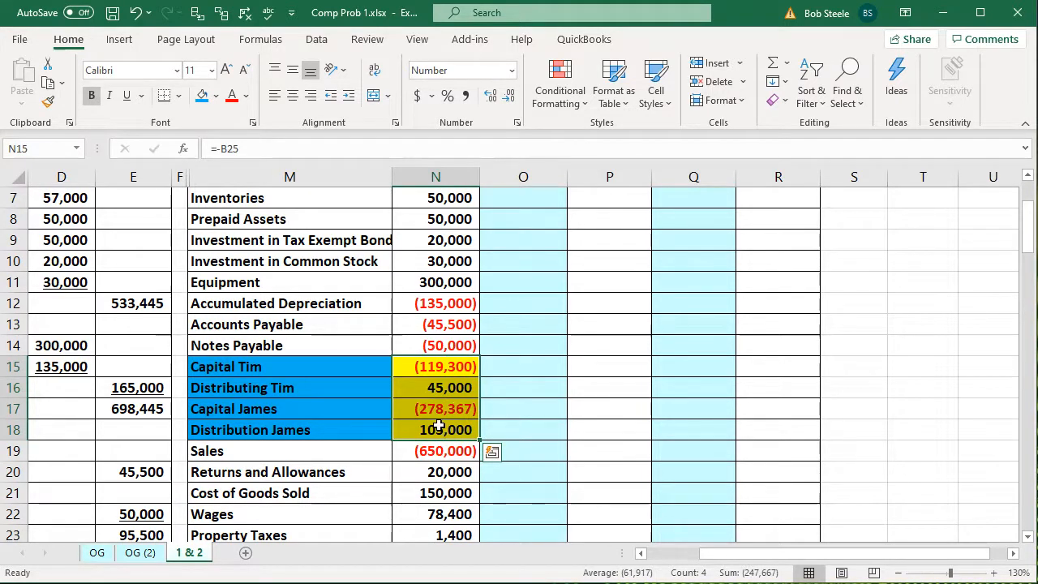
{"action": "left_click", "coordinate": [425, 367]}
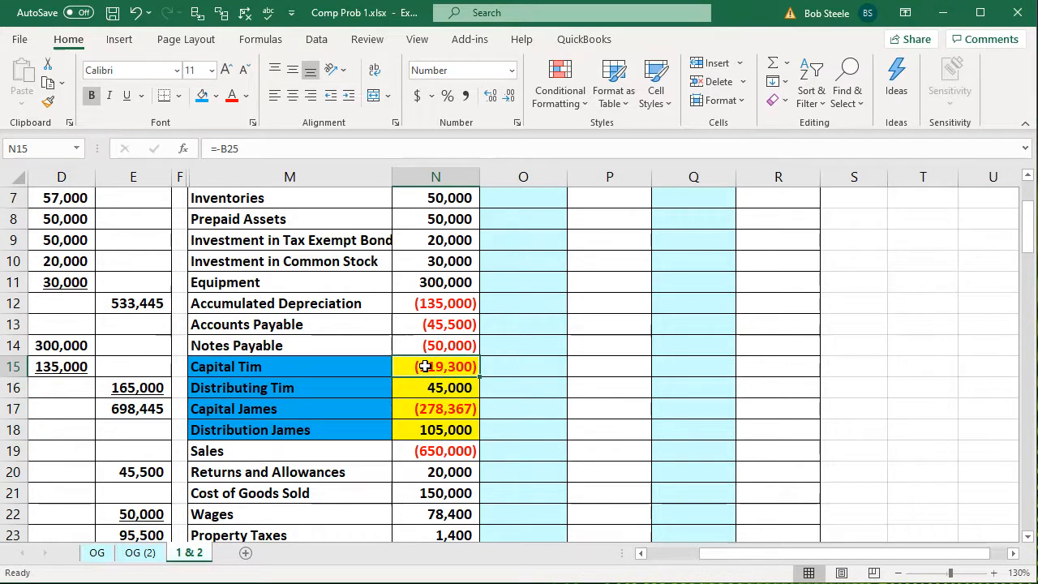
{"action": "key", "text": "ctrl+Left"}
{"action": "key", "text": "ctrl+Left"}
{"action": "key", "text": "ctrl+Left"}
{"action": "key", "text": "ctrl+Left"}
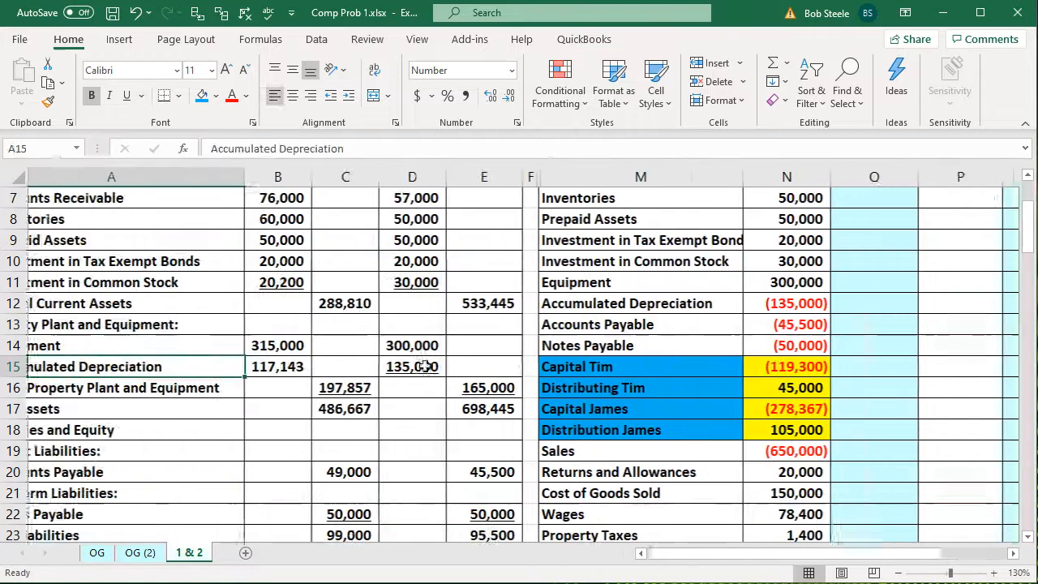
{"action": "scroll", "coordinate": [425, 366], "scroll_direction": "up", "scroll_amount": 2}
{"action": "scroll", "coordinate": [425, 366], "scroll_direction": "down", "scroll_amount": 1}
{"action": "scroll", "coordinate": [425, 367], "scroll_direction": "down", "scroll_amount": 3}
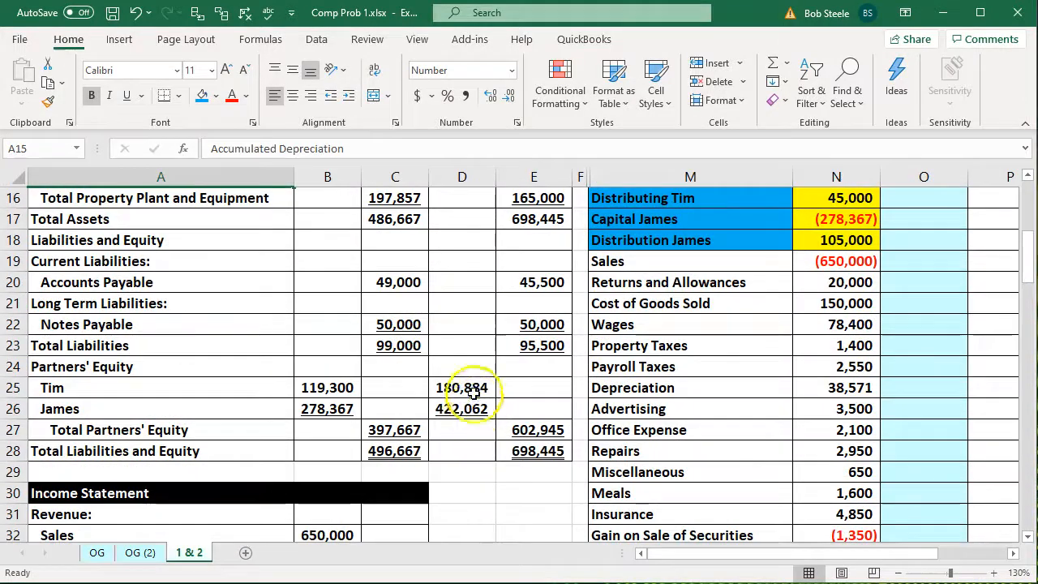
Compare the ending partner capital formula in D25 with the beginning capital and distribution formulas in N15:N18.
{"action": "left_click", "coordinate": [474, 391]}
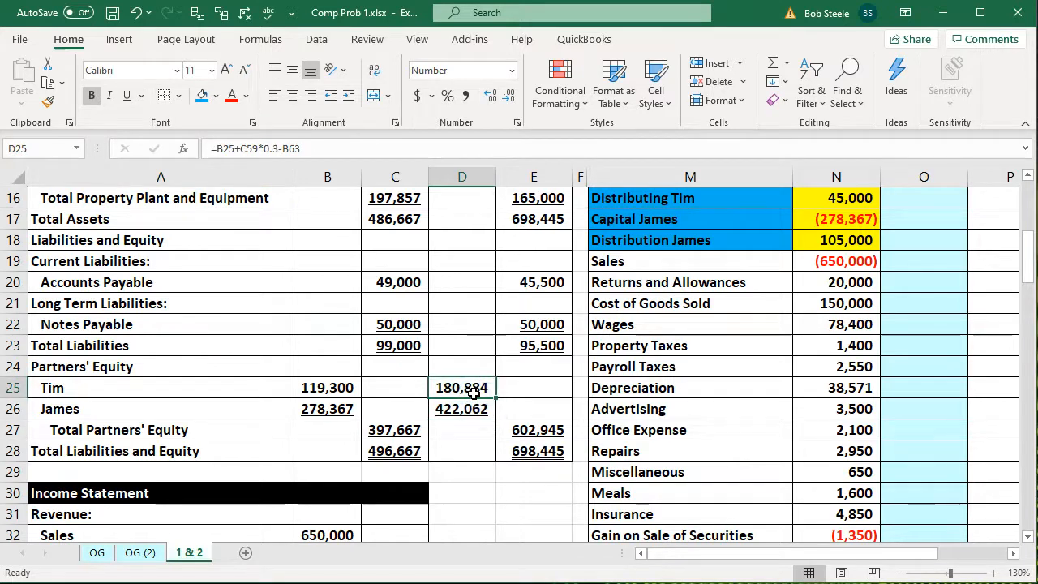
{"action": "scroll", "coordinate": [778, 381], "scroll_direction": "up", "scroll_amount": 1}
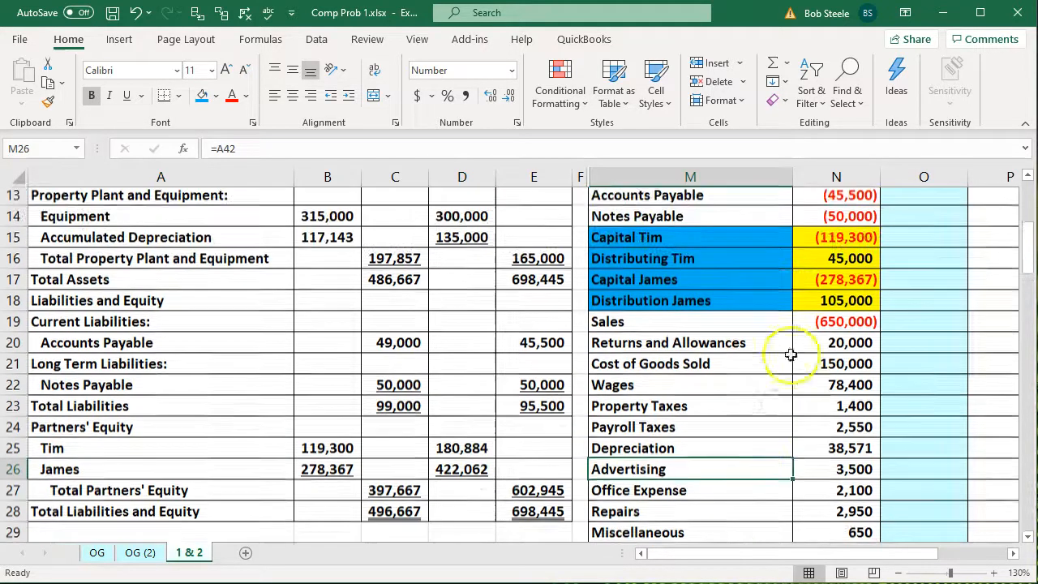
{"action": "left_click", "coordinate": [817, 243]}
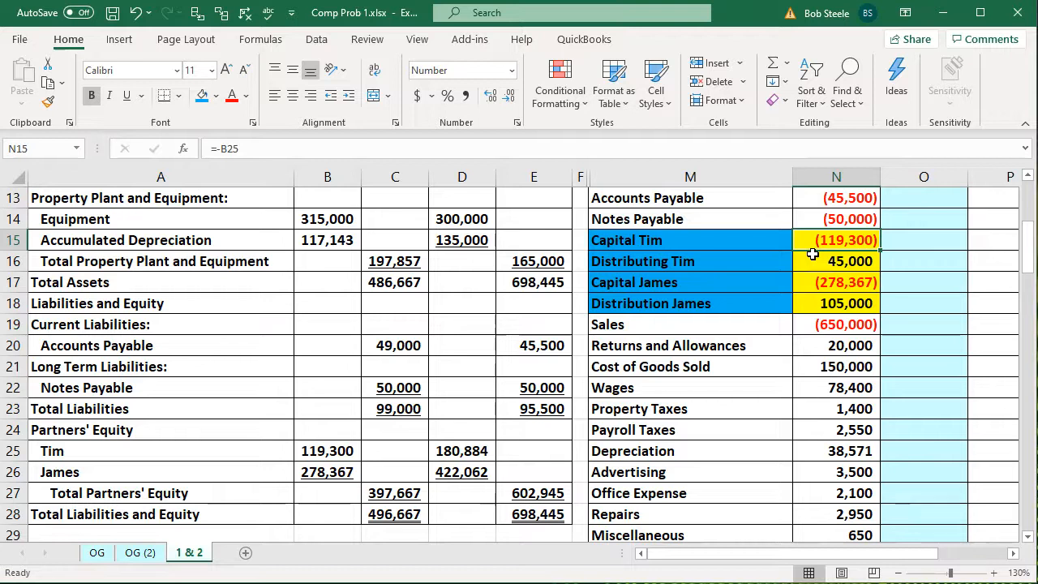
{"action": "key", "text": "Down"}
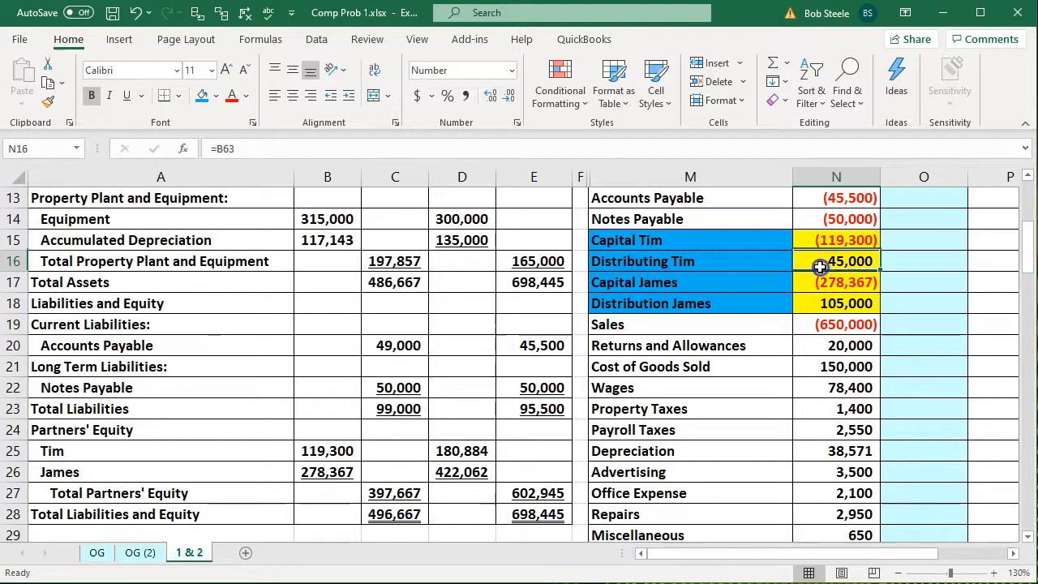
{"action": "key", "text": "Down"}
{"action": "key", "text": "Down"}
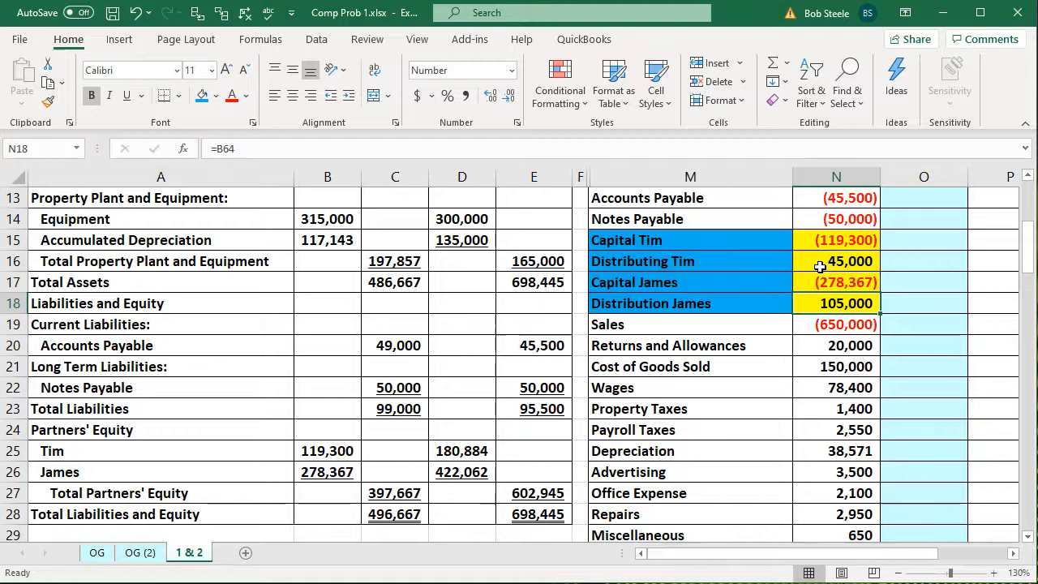
{"action": "key", "text": "Up"}
{"action": "key", "text": "Up"}
{"action": "key", "text": "Up"}
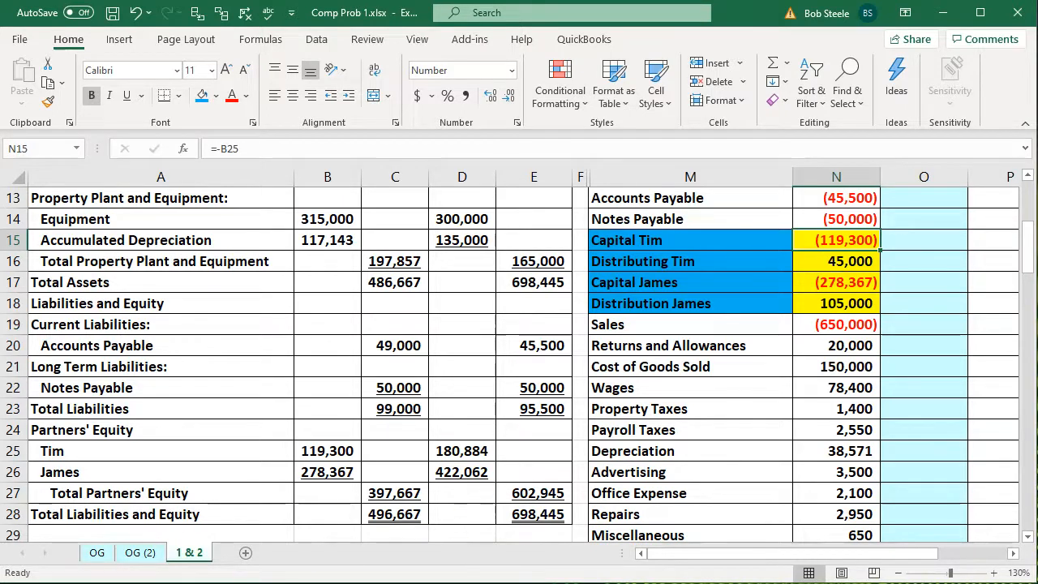
{"action": "left_click", "coordinate": [450, 451]}
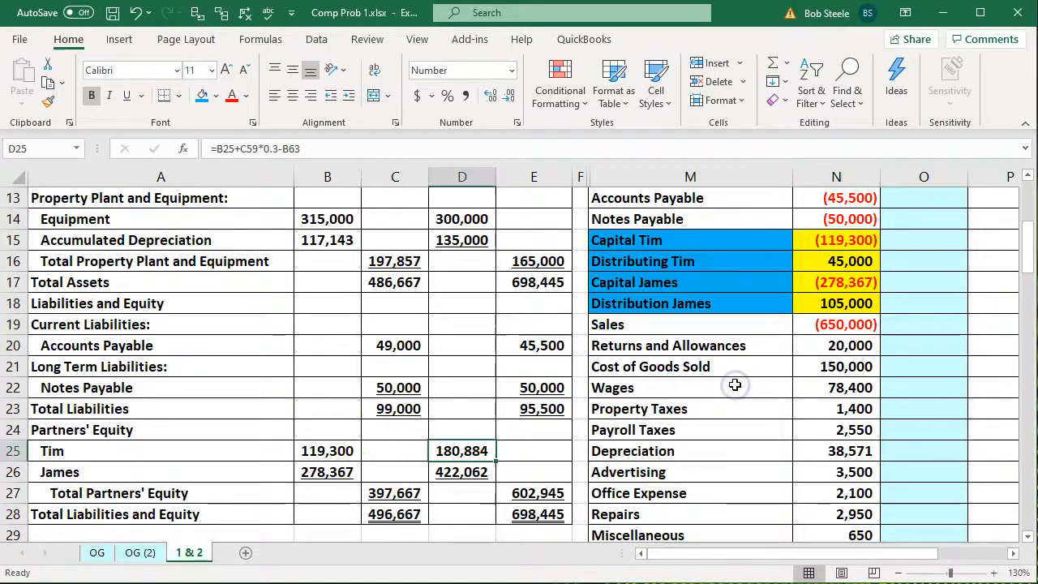
Calculate the adjusted trial balance for Cash in P5 with =SUM(N5:O5), adding the unadjusted balance and adjustments.
{"action": "left_click", "coordinate": [735, 384]}
{"action": "key", "text": "Right"}
{"action": "key", "text": "Right"}
{"action": "key", "text": "Right"}
{"action": "key", "text": "Right"}
{"action": "key", "text": "Right"}
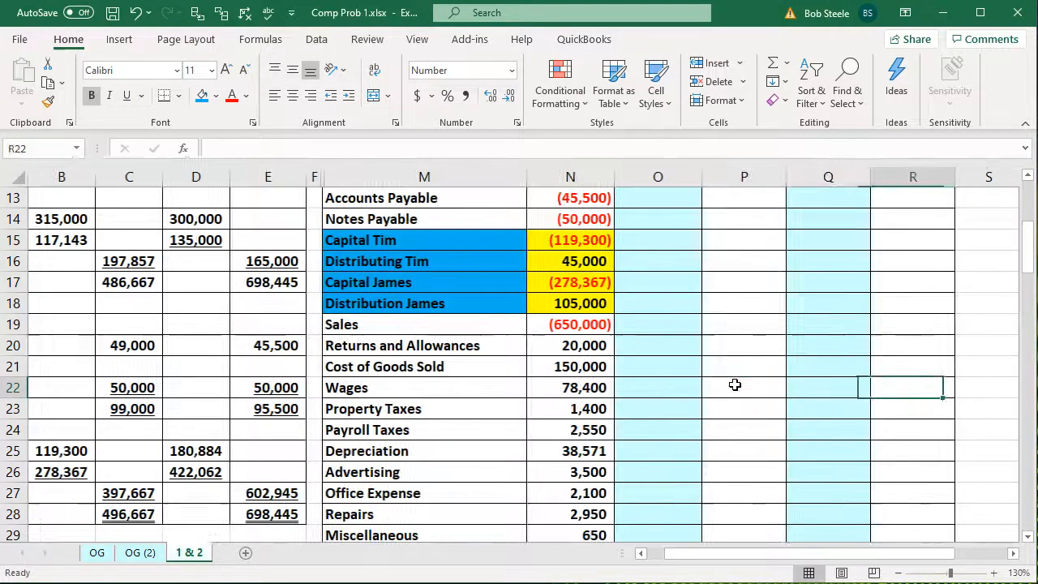
{"action": "scroll", "coordinate": [735, 384], "scroll_direction": "up", "scroll_amount": 4}
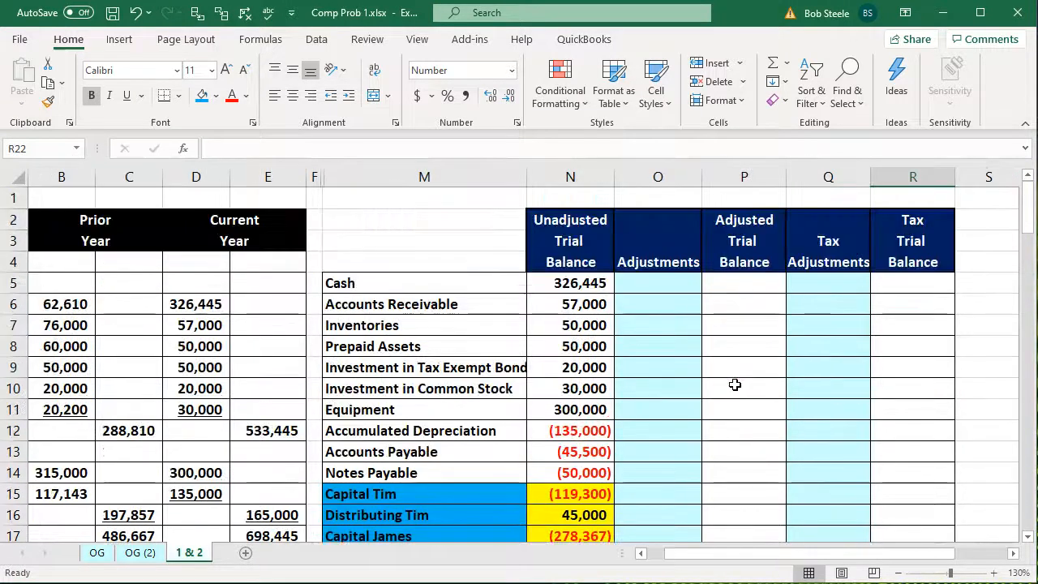
{"action": "left_click", "coordinate": [675, 290]}
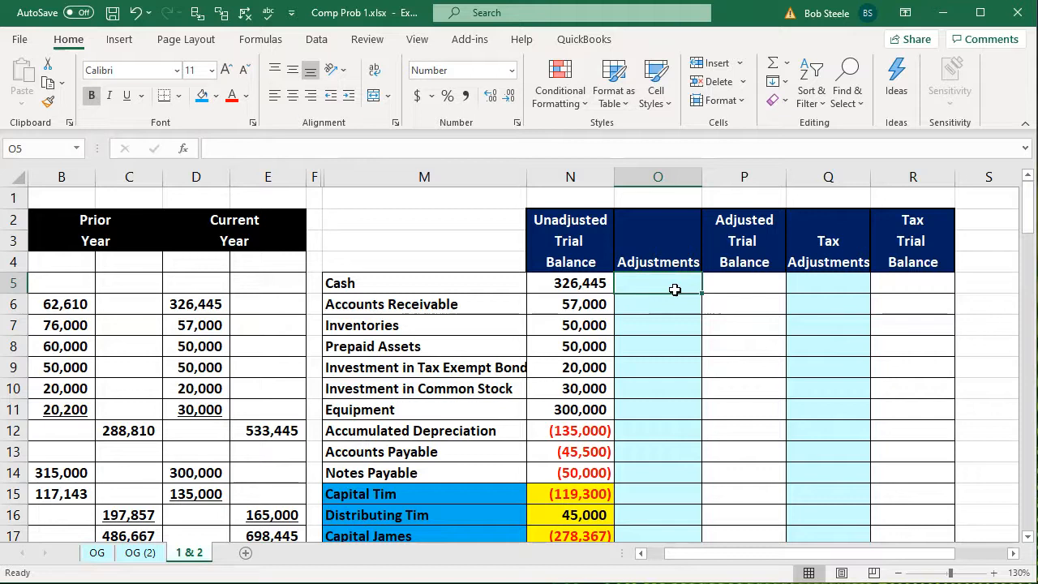
{"action": "key", "text": "Right"}
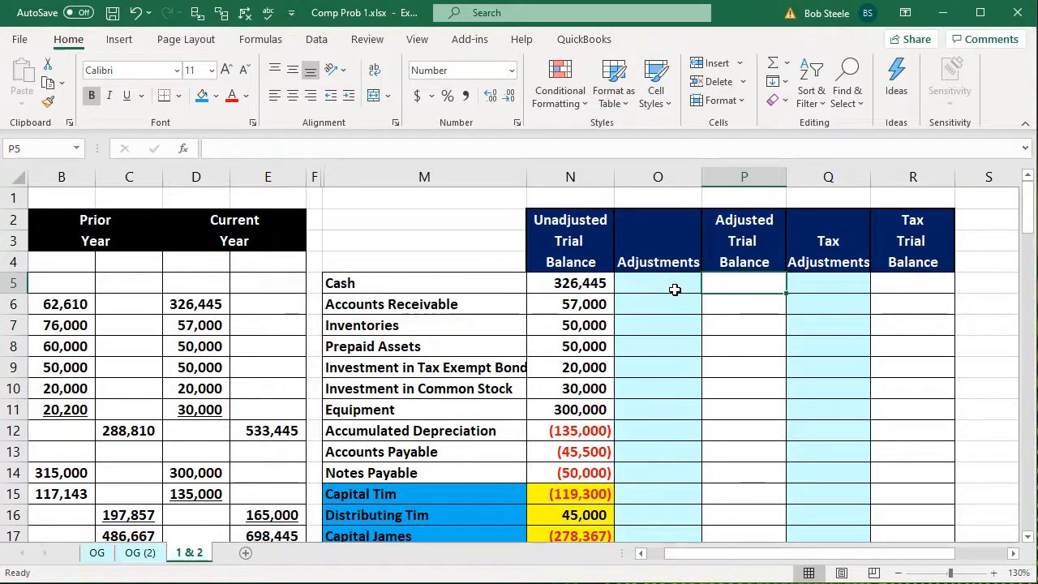
{"action": "left_click_drag", "start_coordinate": [593, 279], "coordinate": [655, 290]}
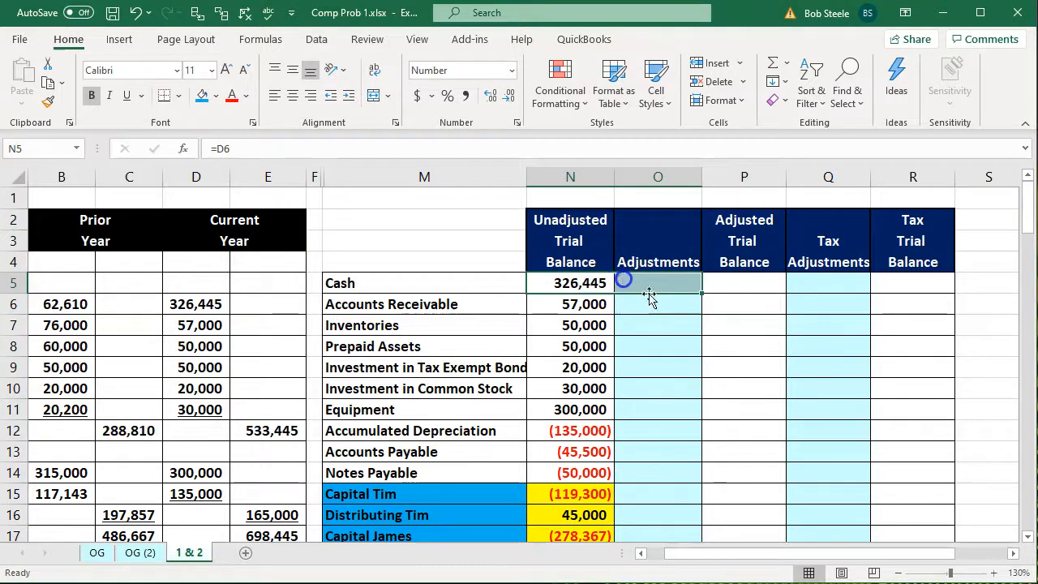
{"action": "left_click", "coordinate": [734, 282]}
{"action": "type", "text": "="}
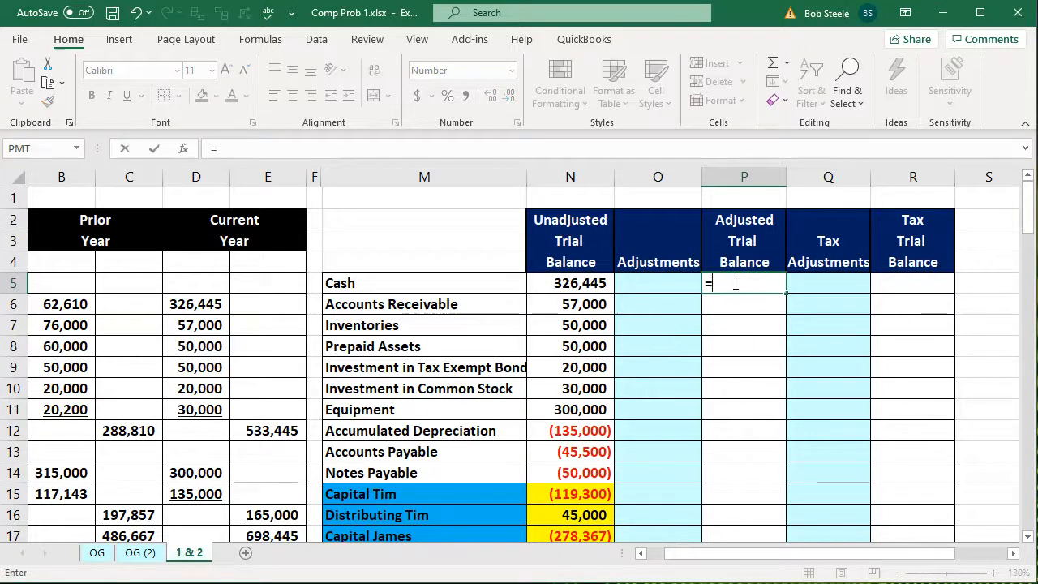
{"action": "type", "text": "sum("}
{"action": "key", "text": "Left"}
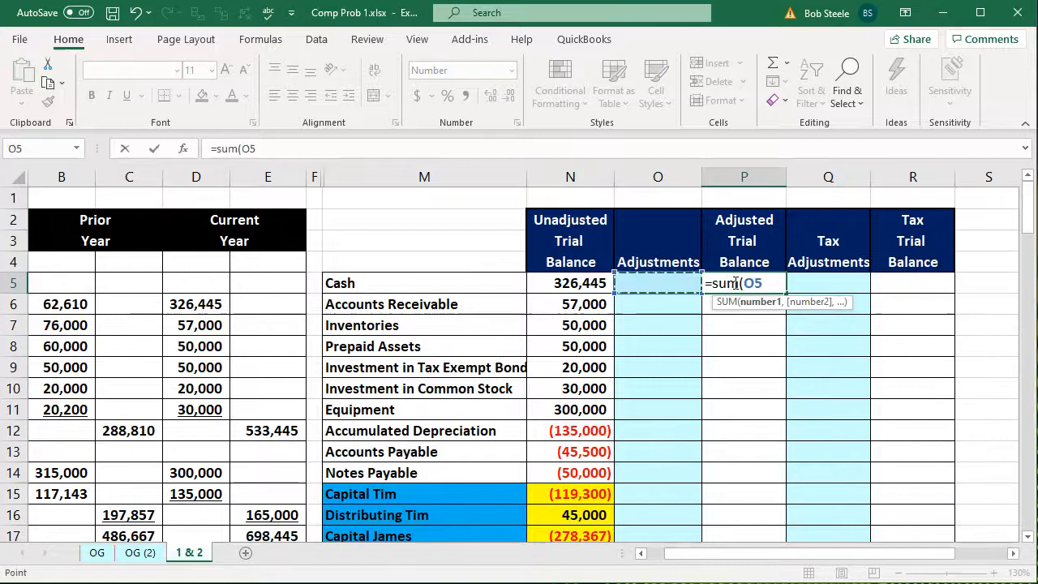
{"action": "key", "text": "shift+Left"}
{"action": "key", "text": "Return"}
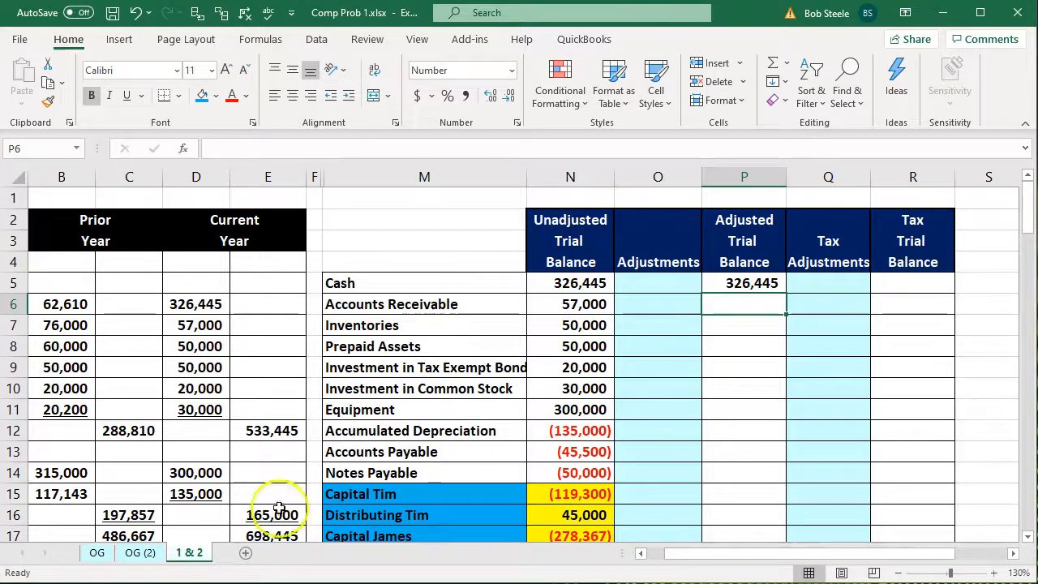
Copy the P5 formula down the Adjusted Trial Balance column through row 47.
{"action": "left_click", "coordinate": [750, 283]}
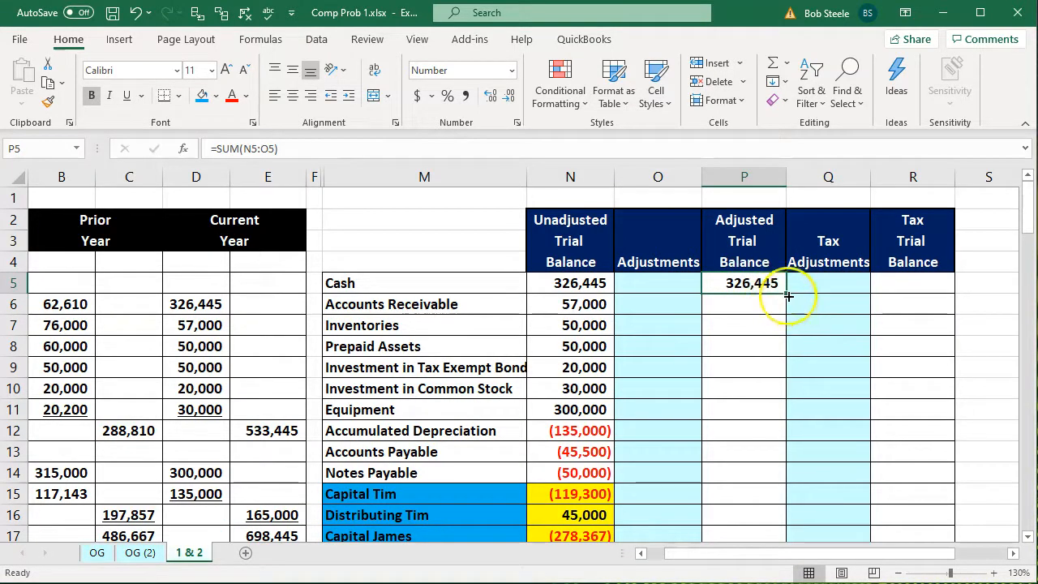
{"action": "left_click_drag", "start_coordinate": [787, 297], "coordinate": [738, 352]}
{"action": "scroll", "coordinate": [738, 360], "scroll_direction": "up", "scroll_amount": 13}
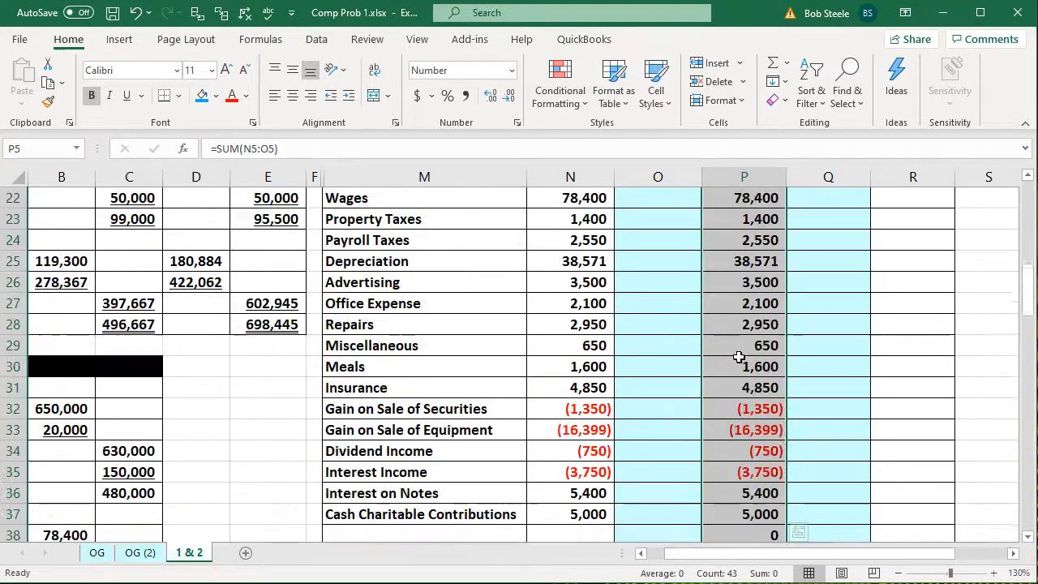
Calculate the tax trial balance for Cash in R5 with =SUM(P5:Q5), adding the adjusted balance and tax adjustments.
{"action": "left_click", "coordinate": [919, 282]}
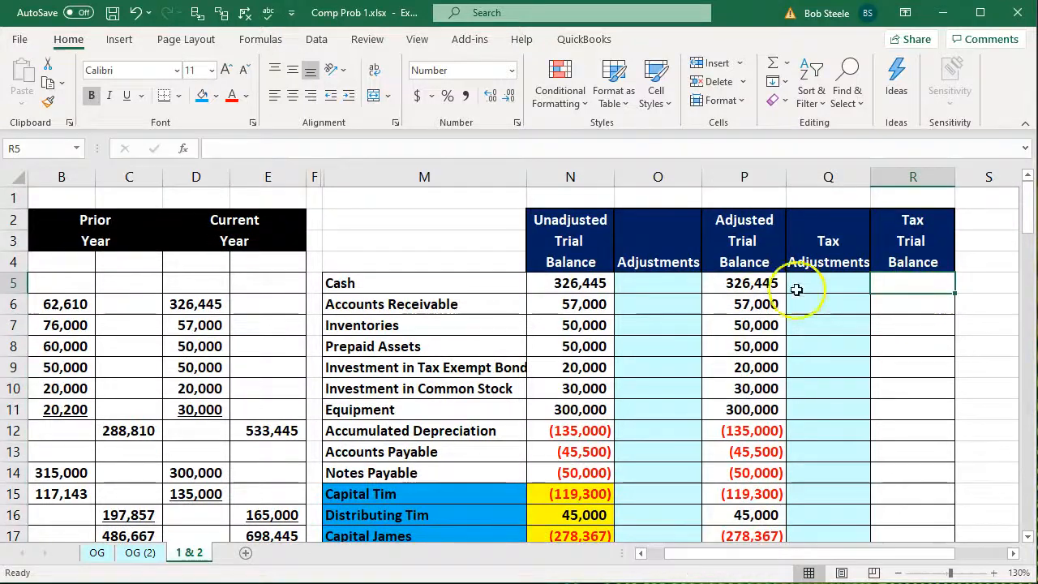
{"action": "left_click", "coordinate": [767, 283]}
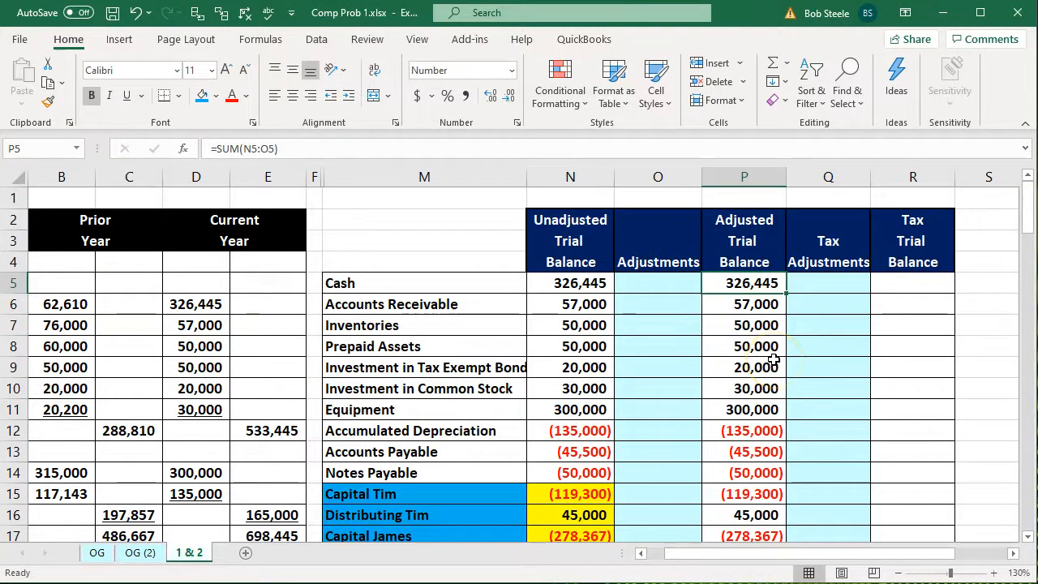
{"action": "key", "text": "Right"}
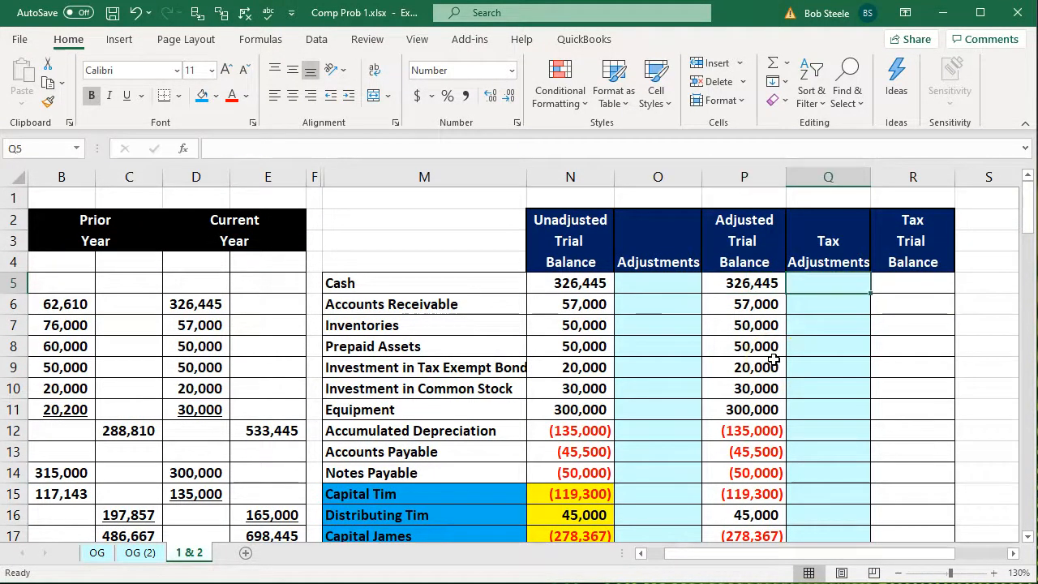
{"action": "key", "text": "Right"}
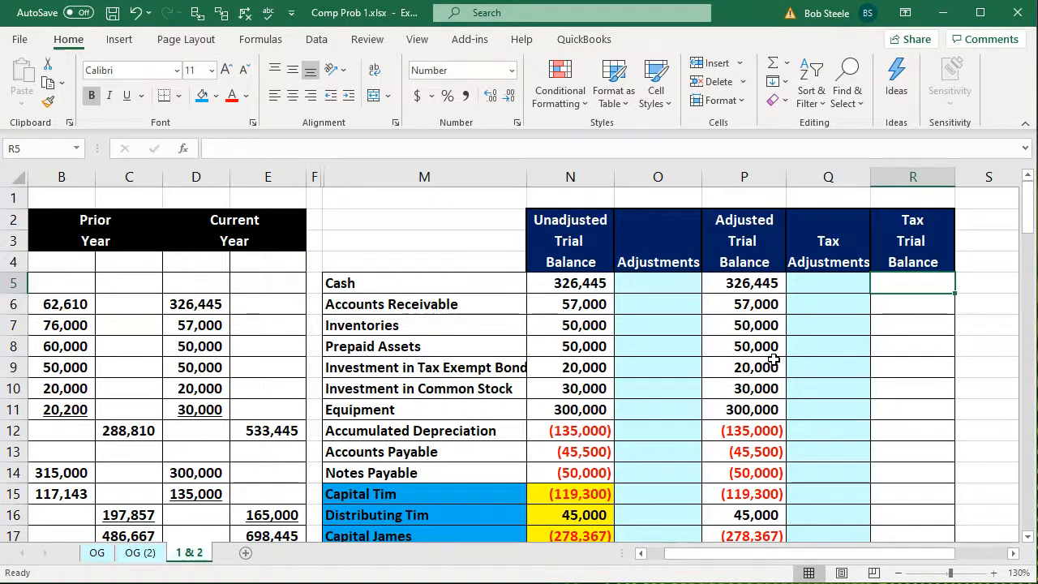
{"action": "type", "text": "=sum"}
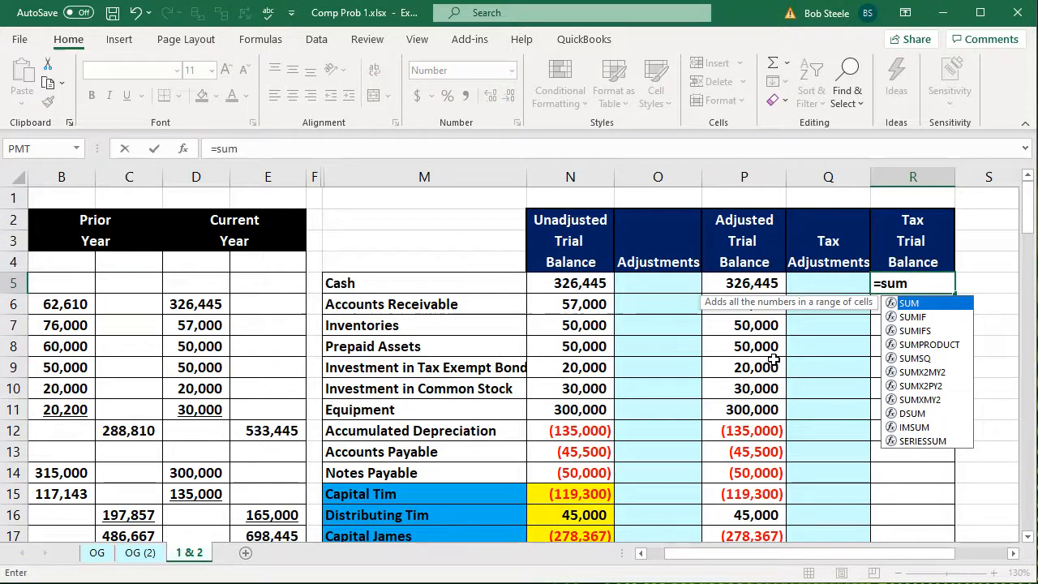
{"action": "type", "text": "("}
{"action": "key", "text": "Left"}
{"action": "key", "text": "shift+Left"}
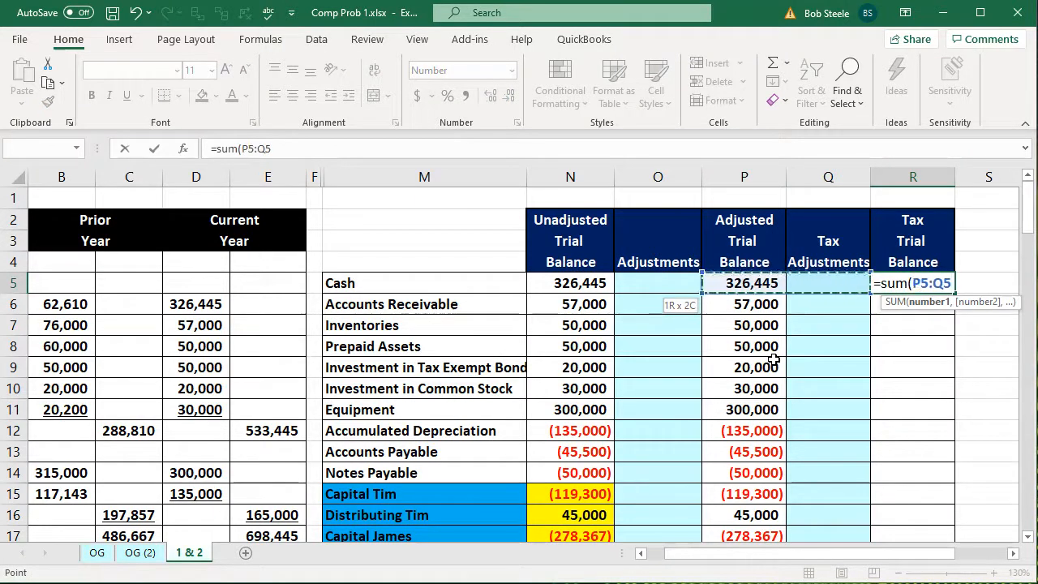
{"action": "key", "text": "Return"}
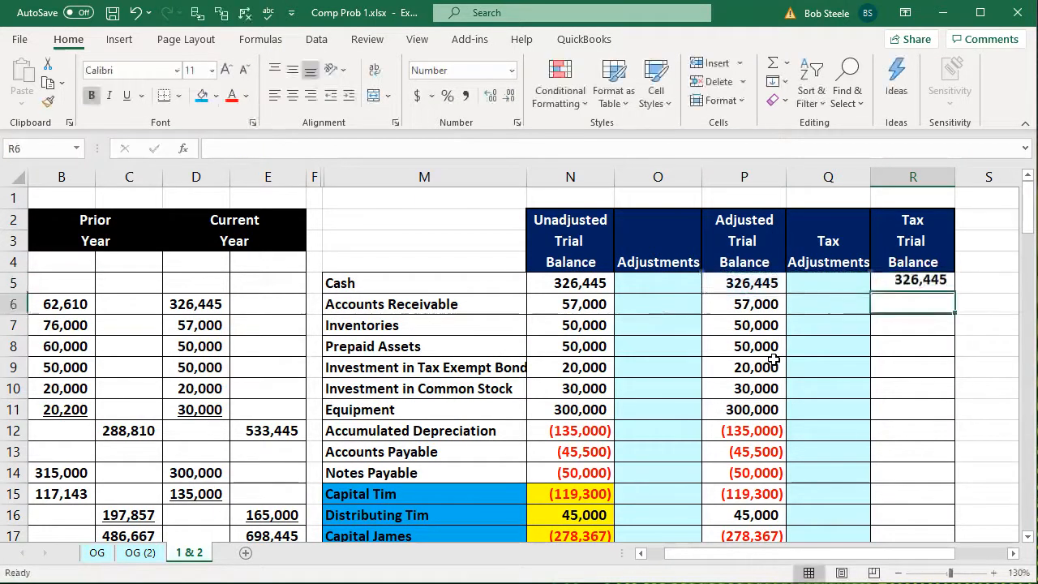
Copy the R5 formula down the Tax Trial Balance column through row 47.
{"action": "left_click", "coordinate": [926, 284]}
{"action": "left_click_drag", "start_coordinate": [955, 296], "coordinate": [957, 477]}
{"action": "scroll", "coordinate": [538, 469], "scroll_direction": "up", "scroll_amount": 3}
{"action": "scroll", "coordinate": [539, 468], "scroll_direction": "up", "scroll_amount": 8}
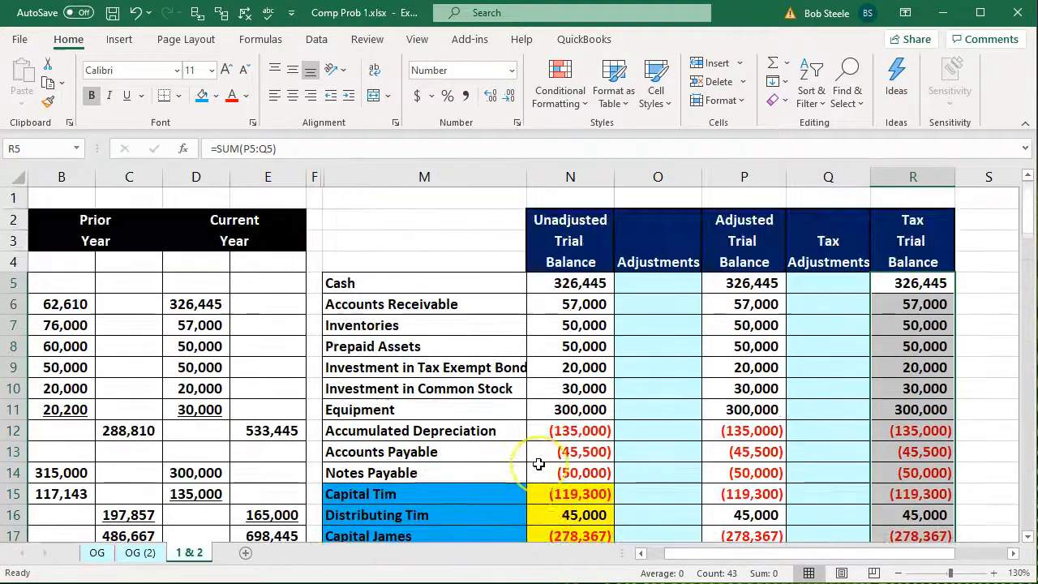
Inspect the Book and Tax Page 1 formula in N50 and the income statement rows it sums.
{"action": "scroll", "coordinate": [538, 463], "scroll_direction": "down", "scroll_amount": 4}
{"action": "scroll", "coordinate": [539, 463], "scroll_direction": "down", "scroll_amount": 8}
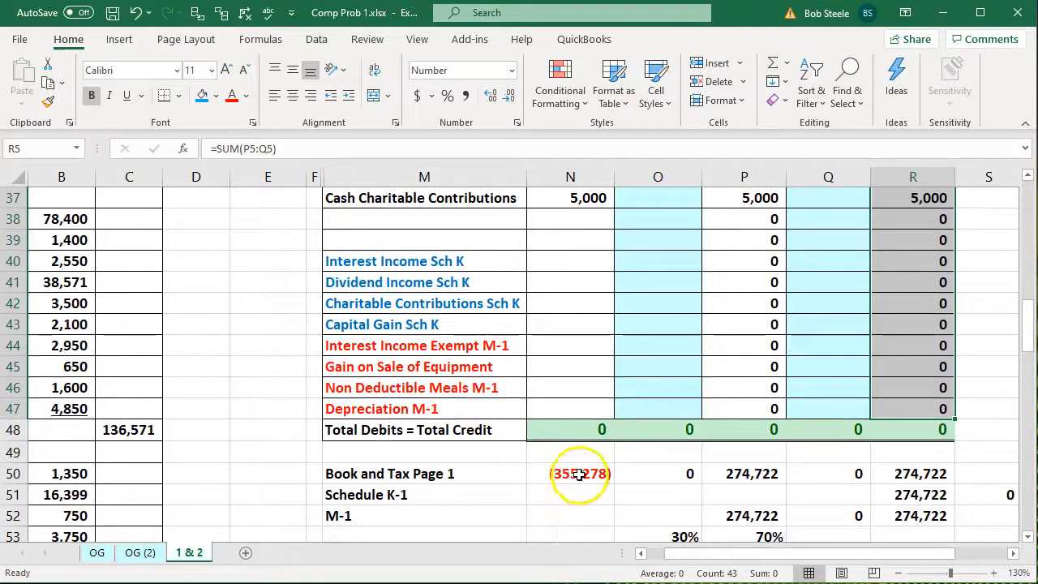
{"action": "double_click", "coordinate": [579, 481]}
{"action": "scroll", "coordinate": [568, 479], "scroll_direction": "up", "scroll_amount": 6}
{"action": "scroll", "coordinate": [564, 478], "scroll_direction": "up", "scroll_amount": 2}
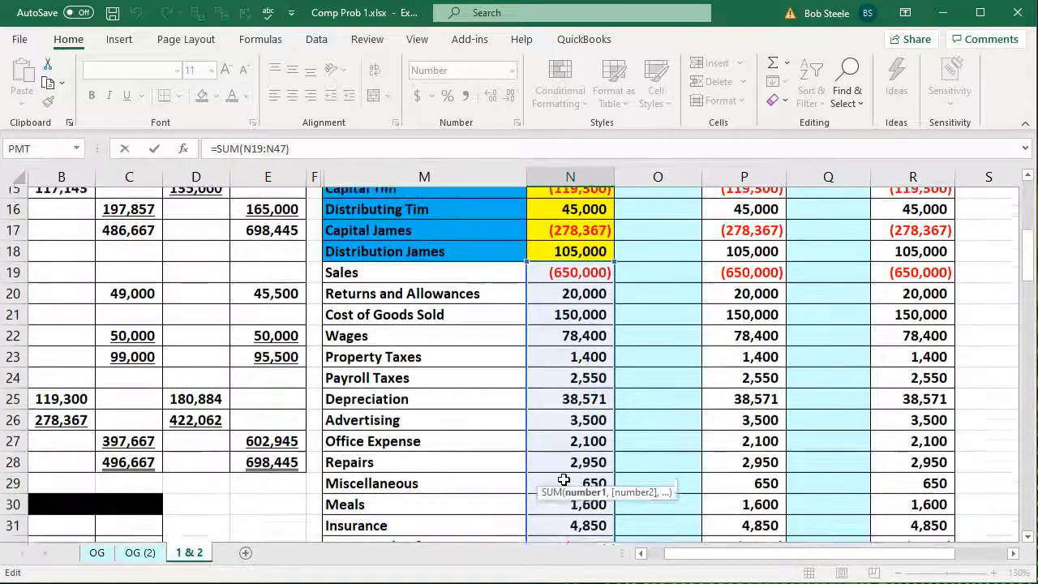
{"action": "key", "text": "Return"}
{"action": "scroll", "coordinate": [543, 440], "scroll_direction": "down", "scroll_amount": 2}
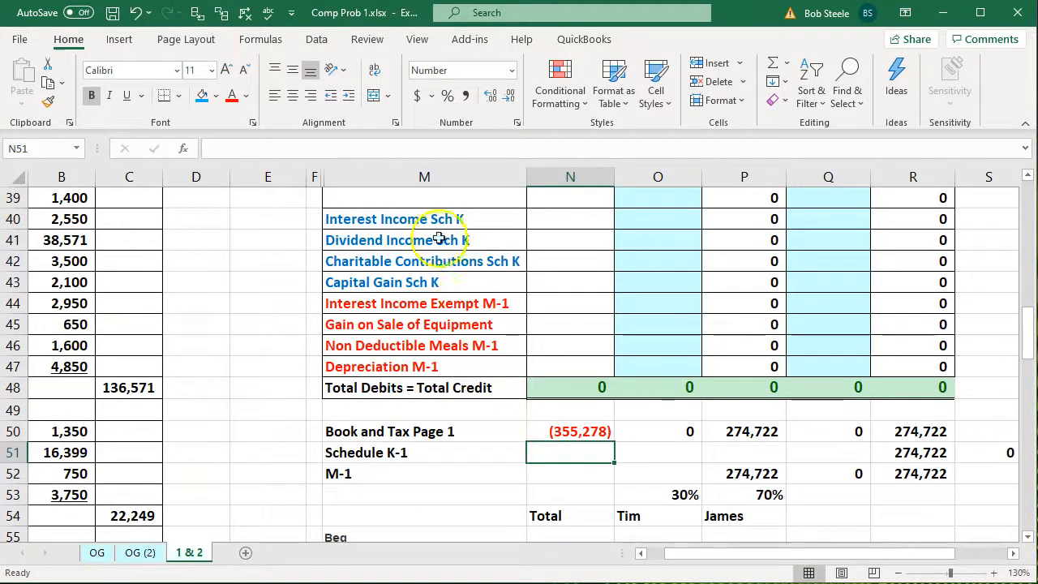
Review the Schedule K and M-1 lines in M40:M47 and check the Book and Tax Page 1 sum ranges in P50 and R50.
{"action": "left_click_drag", "start_coordinate": [438, 220], "coordinate": [434, 361]}
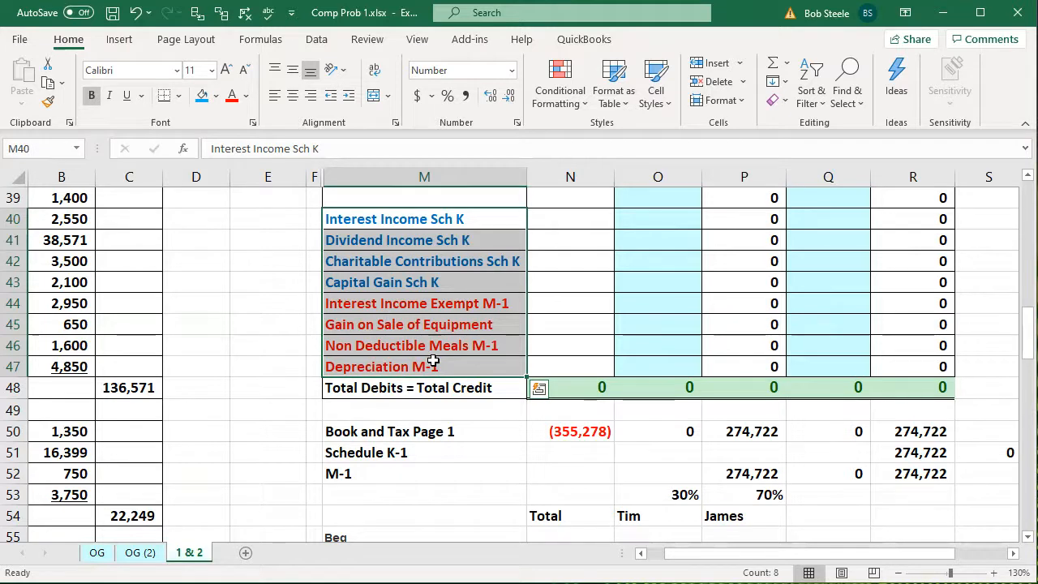
{"action": "left_click", "coordinate": [735, 431]}
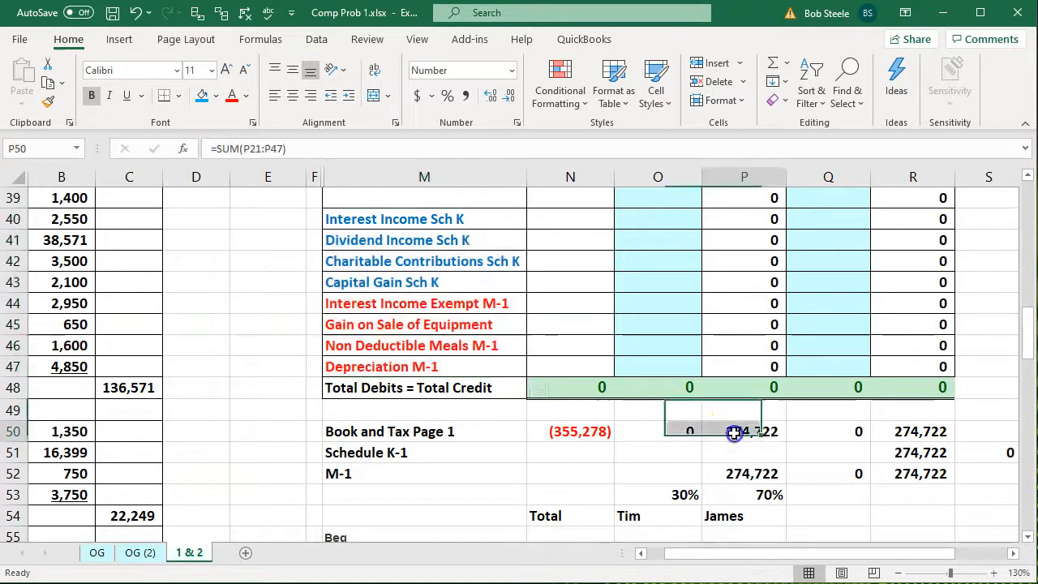
{"action": "double_click", "coordinate": [734, 431]}
{"action": "scroll", "coordinate": [735, 431], "scroll_direction": "up", "scroll_amount": 1}
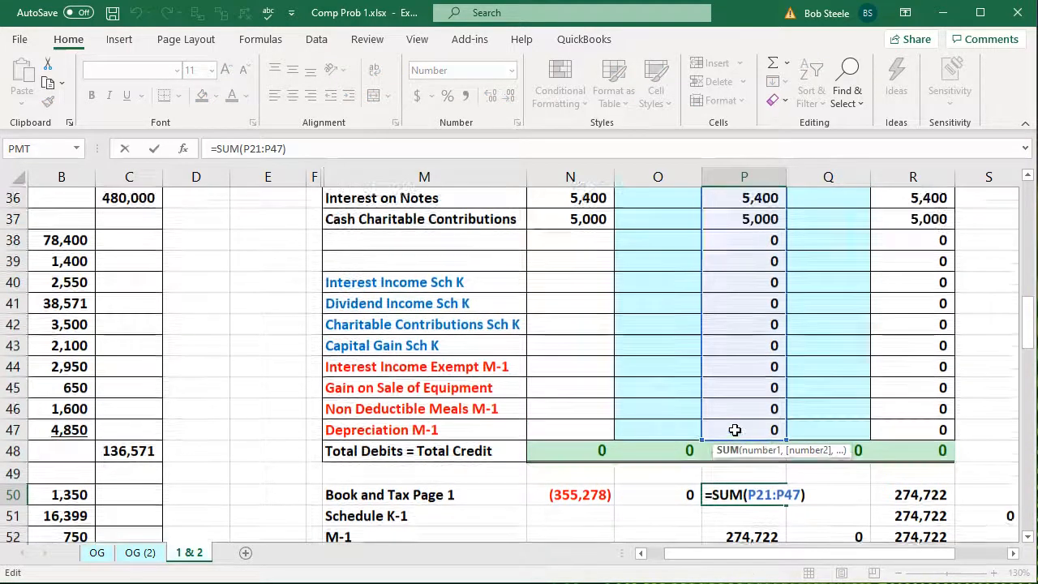
{"action": "key", "text": "Return"}
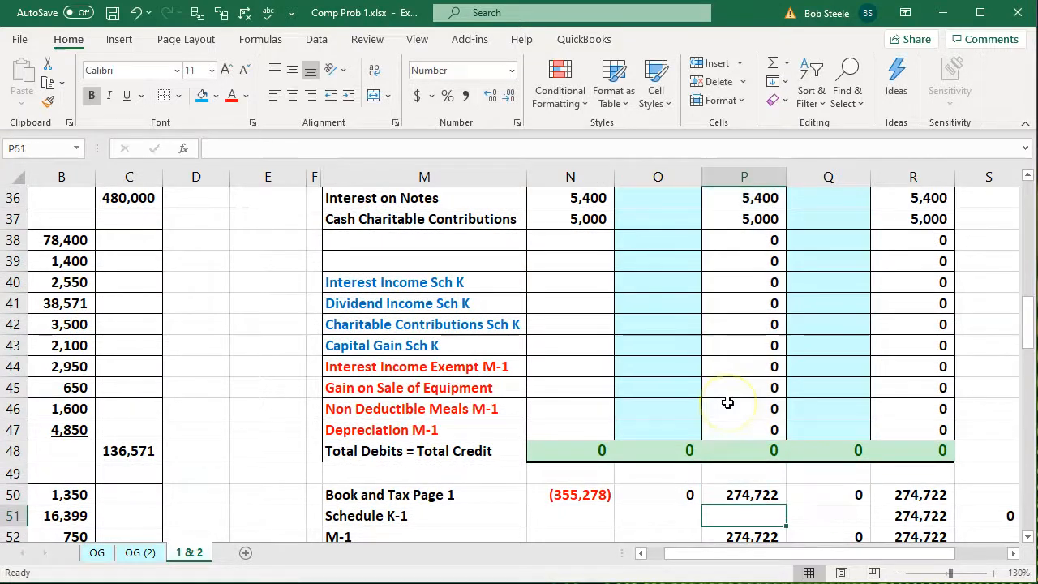
{"action": "double_click", "coordinate": [899, 494]}
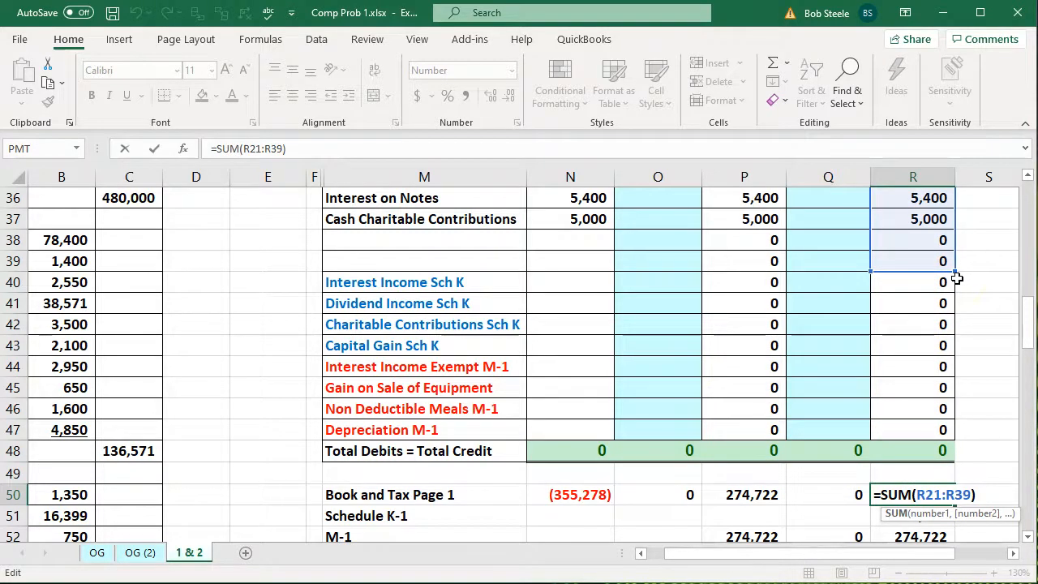
{"action": "key", "text": "Return"}
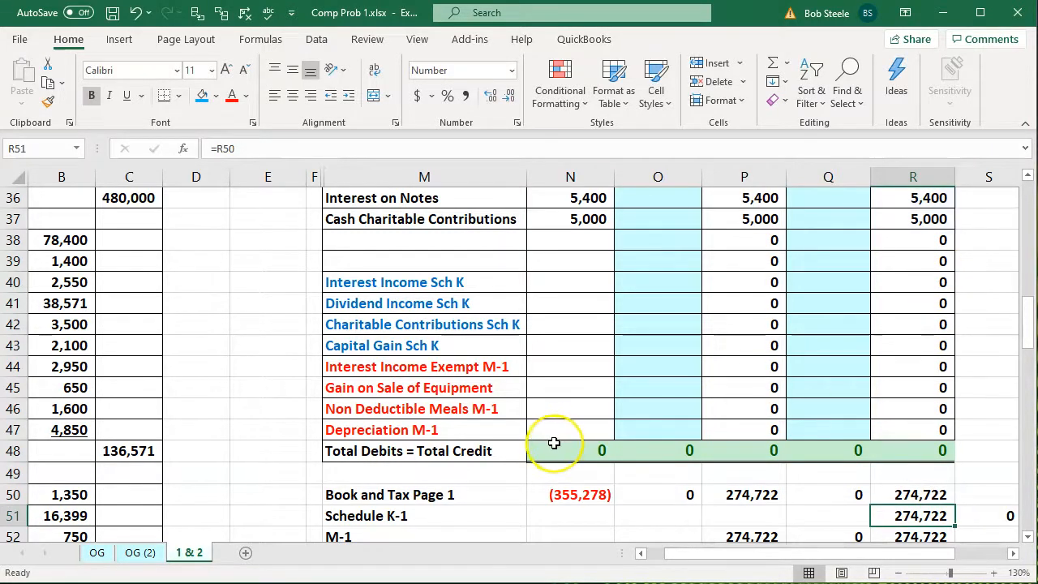
{"action": "scroll", "coordinate": [552, 442], "scroll_direction": "up", "scroll_amount": 8}
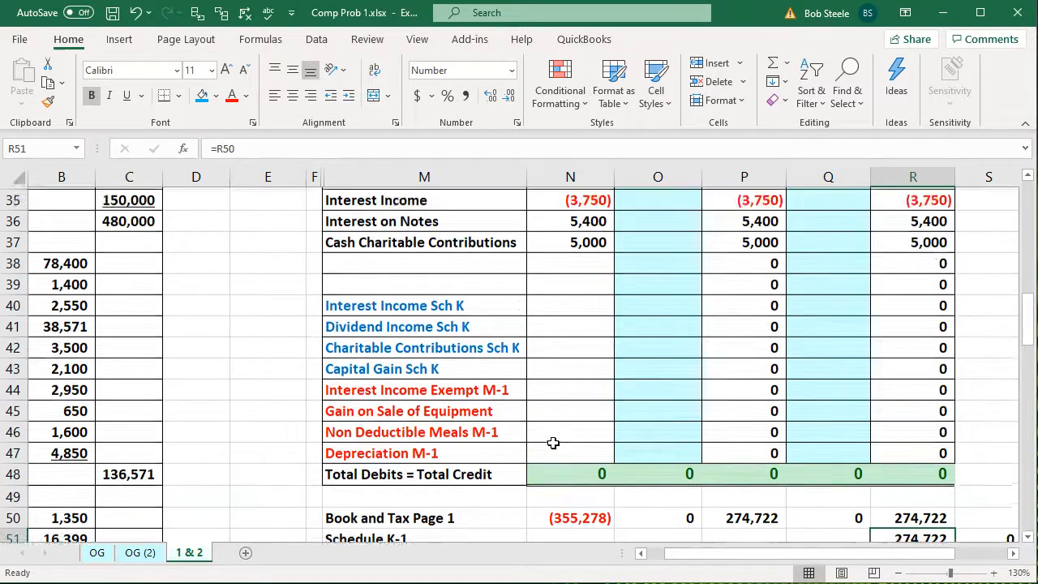
Review the Investment in Tax Exempt Bond row across the adjustment and trial balance columns, from N9 through R9.
{"action": "scroll", "coordinate": [552, 442], "scroll_direction": "up", "scroll_amount": 3}
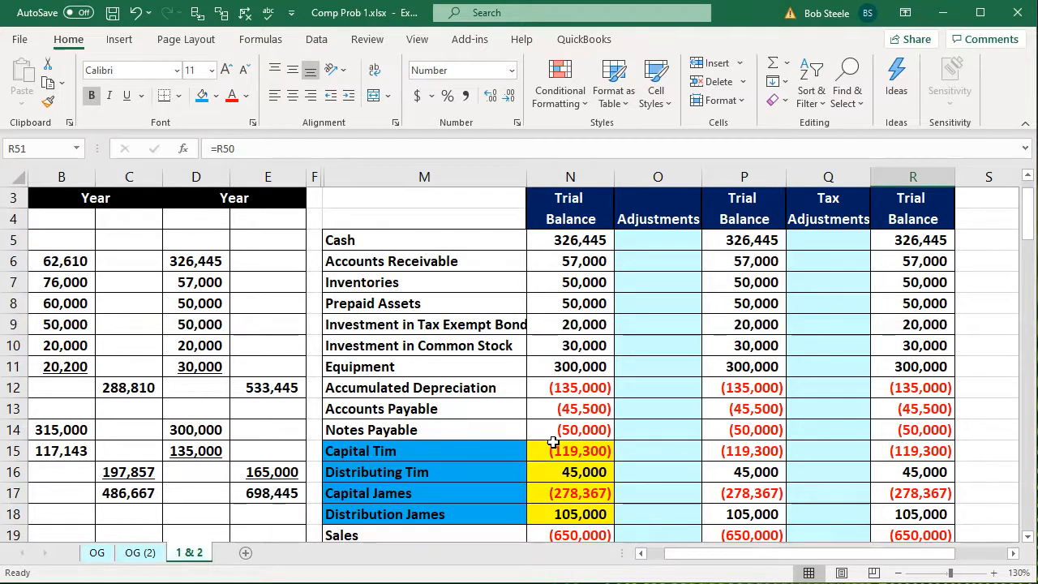
{"action": "left_click", "coordinate": [640, 317]}
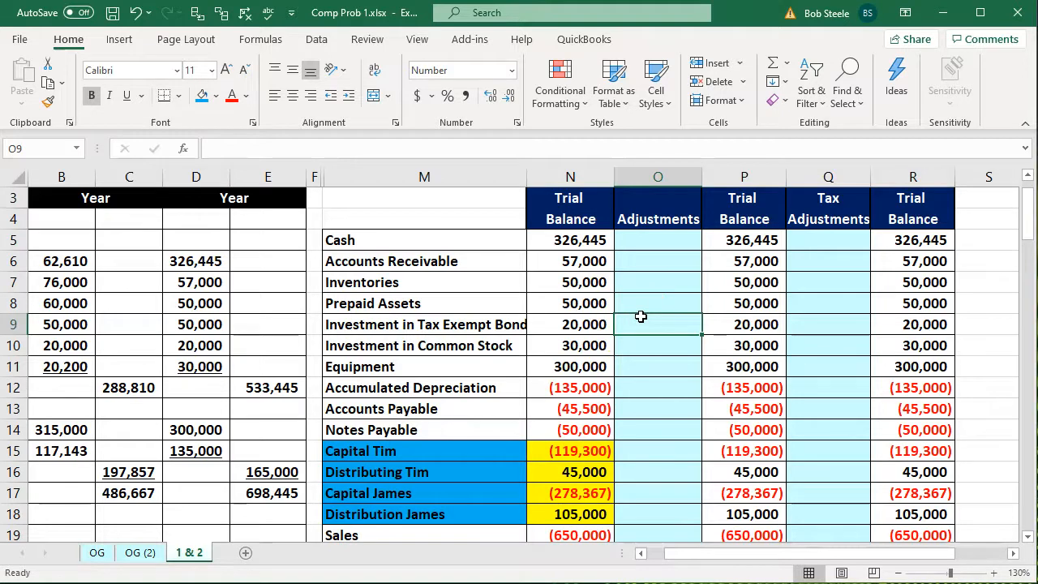
{"action": "key", "text": "Right"}
{"action": "key", "text": "Right"}
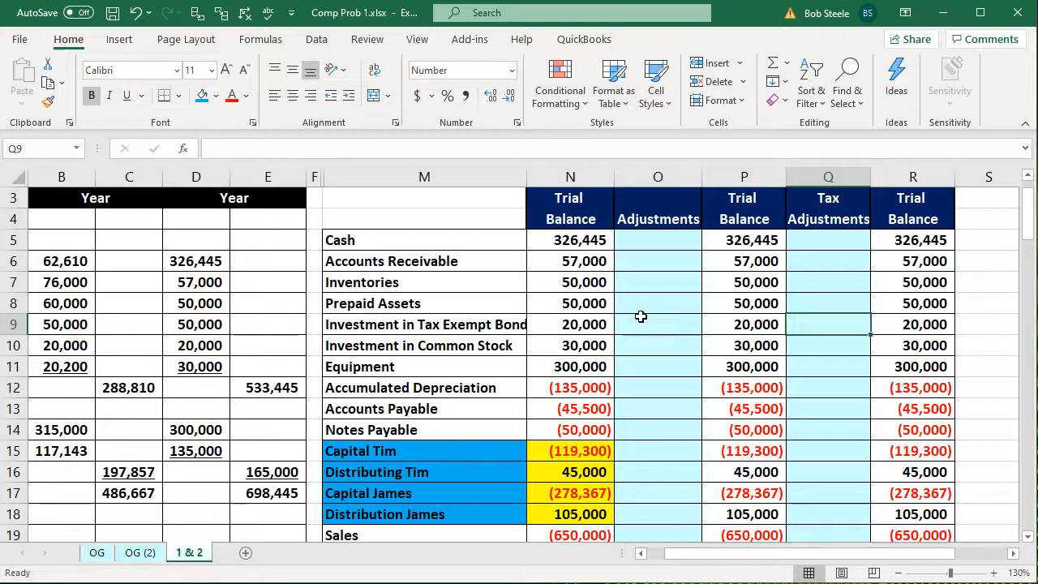
{"action": "left_click", "coordinate": [641, 316]}
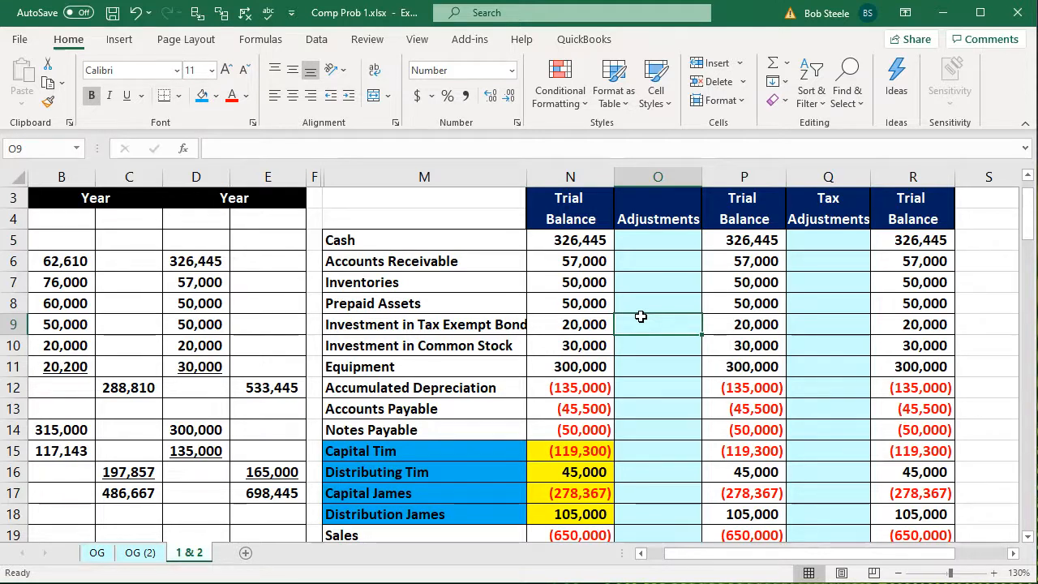
{"action": "key", "text": "Right"}
{"action": "key", "text": "Left"}
{"action": "key", "text": "Left"}
{"action": "key", "text": "Right"}
{"action": "key", "text": "Right"}
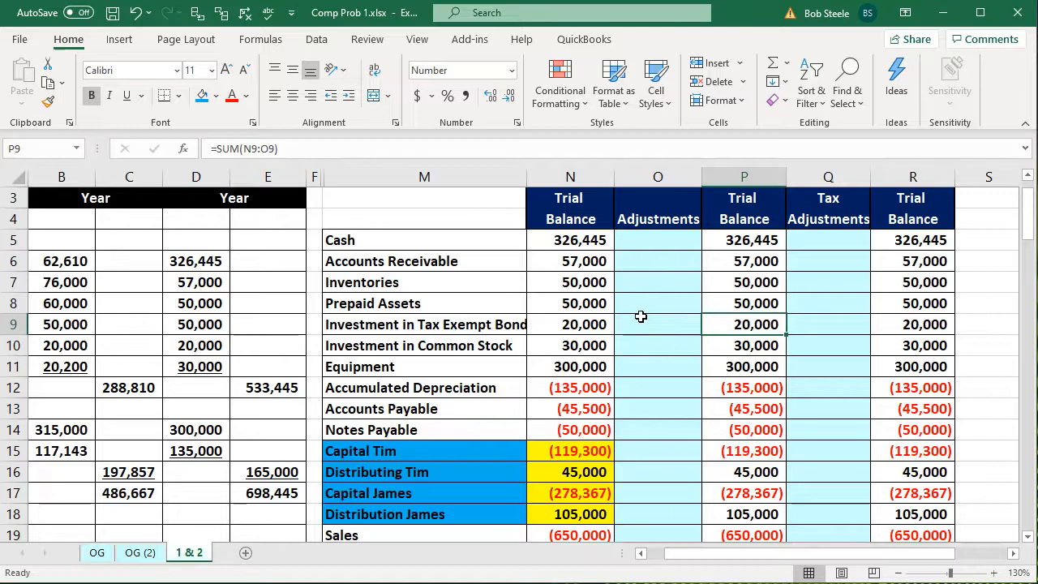
{"action": "key", "text": "Right"}
{"action": "key", "text": "Right"}
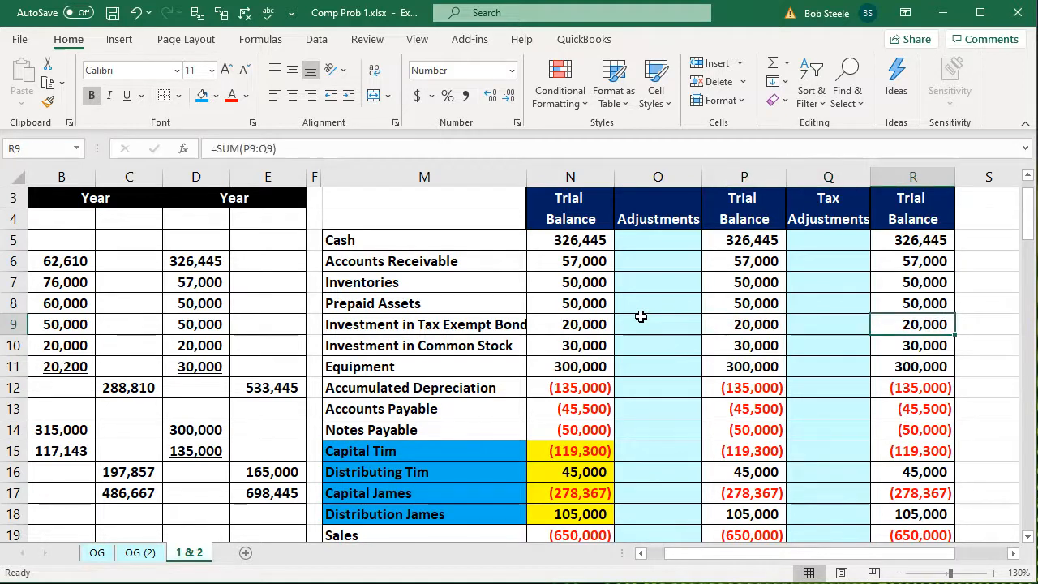